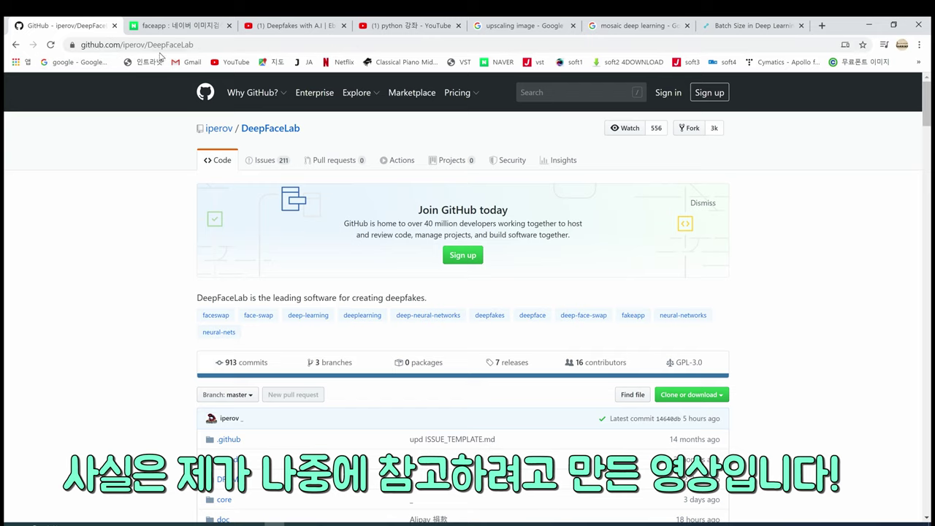
Review the DeepFaceLab GitHub page, examining the Releases downloads, the Links guides and the deepfake native resolution progress section
scroll(139, 226, down, 20)
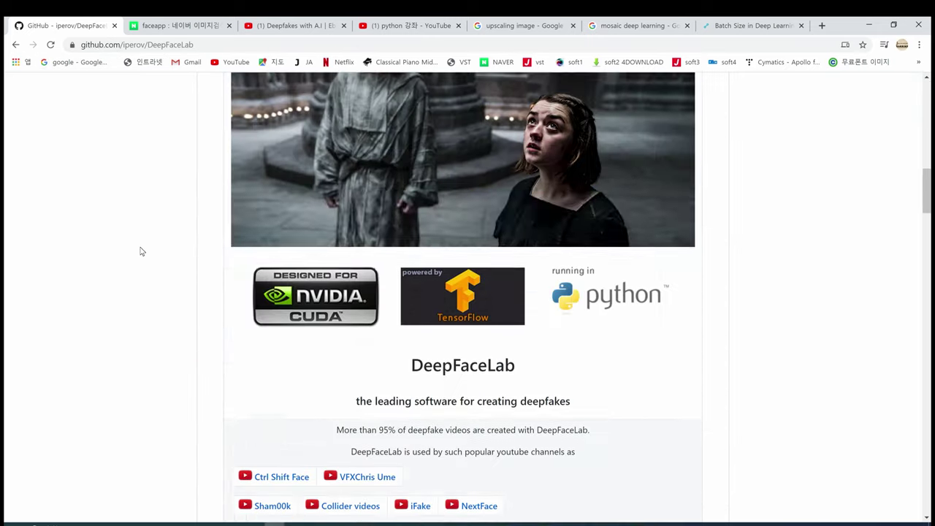
scroll(139, 248, down, 10)
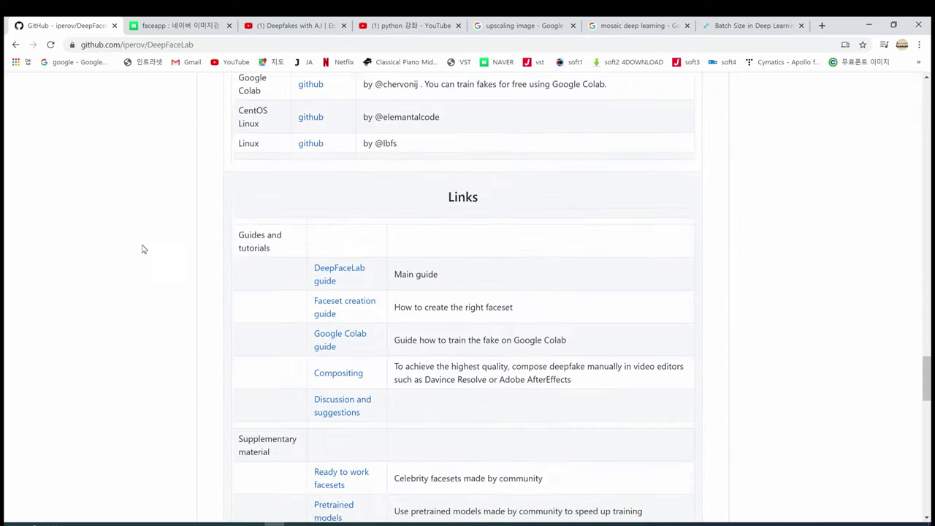
scroll(139, 249, up, 2)
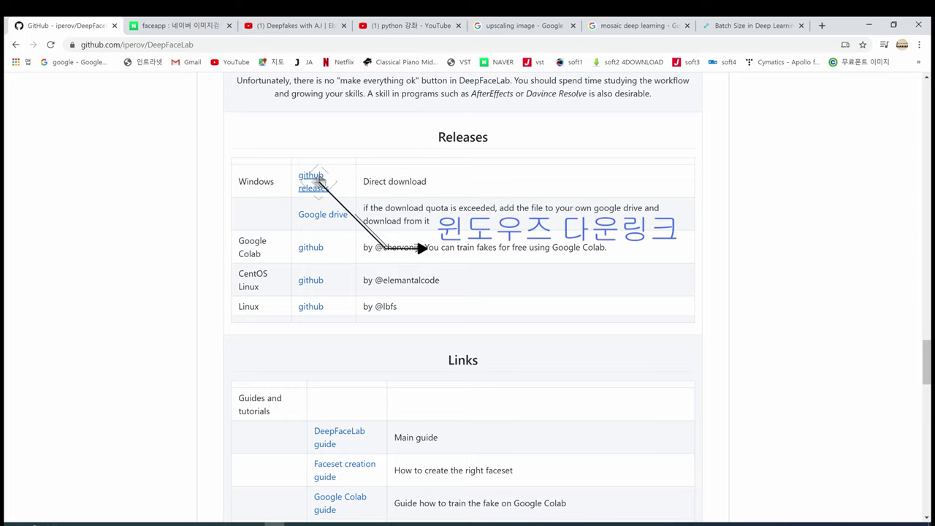
scroll(310, 196, up, 5)
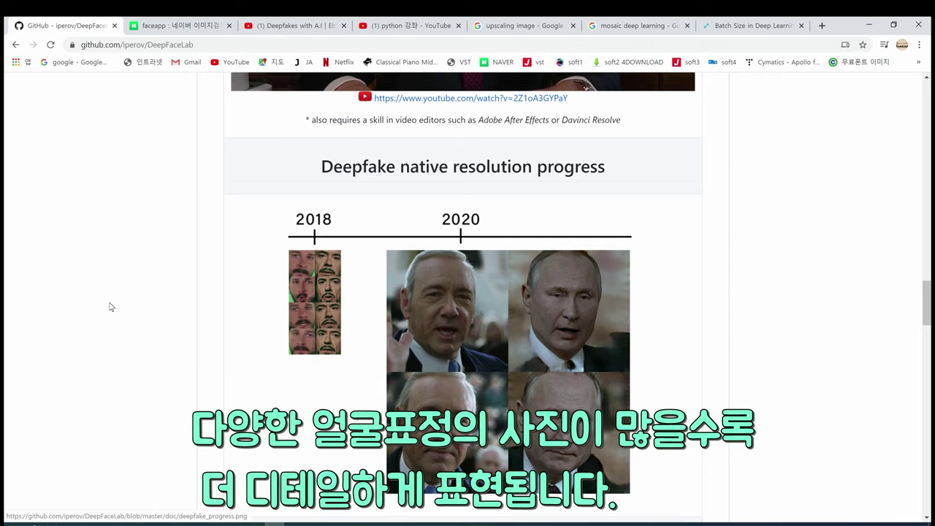
scroll(108, 304, down, 9)
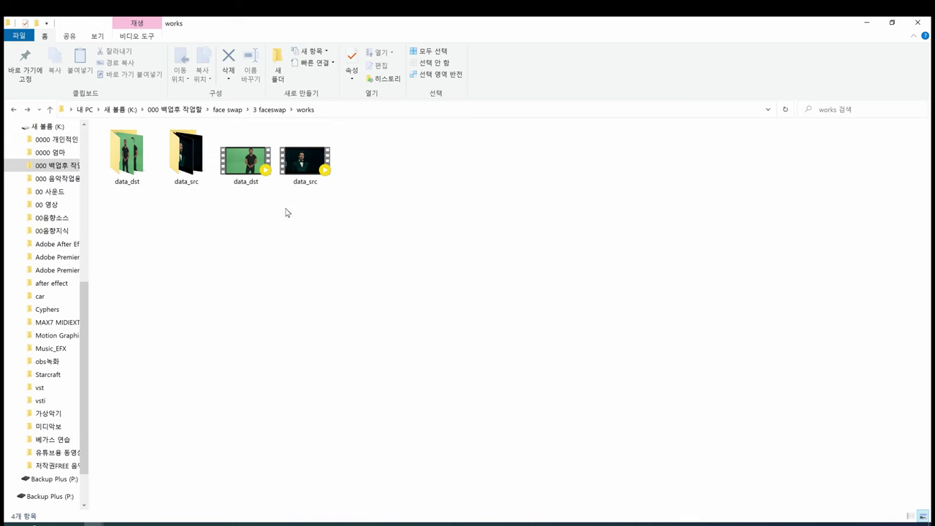
Inspect the downloaded DeepFaceLab_NVIDIA builds in the 다운받은 folder under face swap > 04 사용중인것, and return to the parent folder
key(alt+Up)
key(alt+Up)
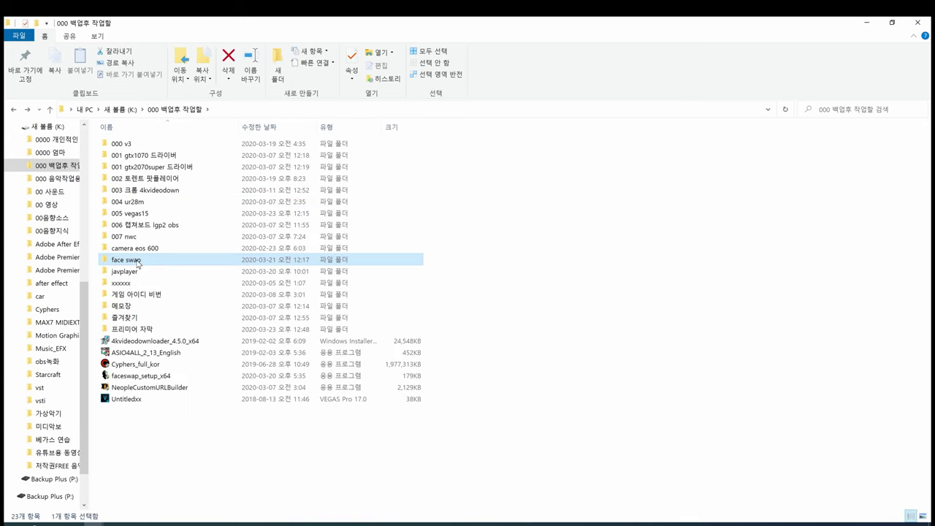
key(alt+Right)
key(alt+Right)
double_click(139, 154)
click(149, 156)
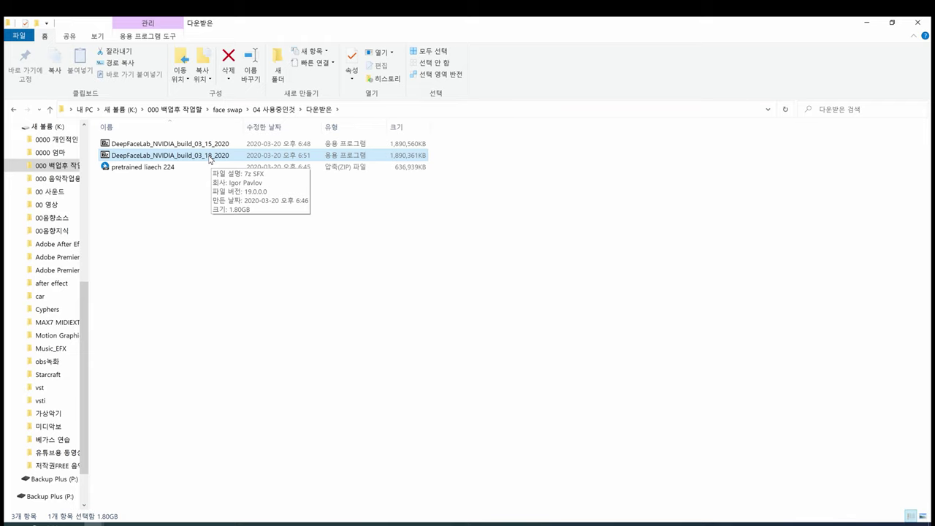
key(alt+Left)
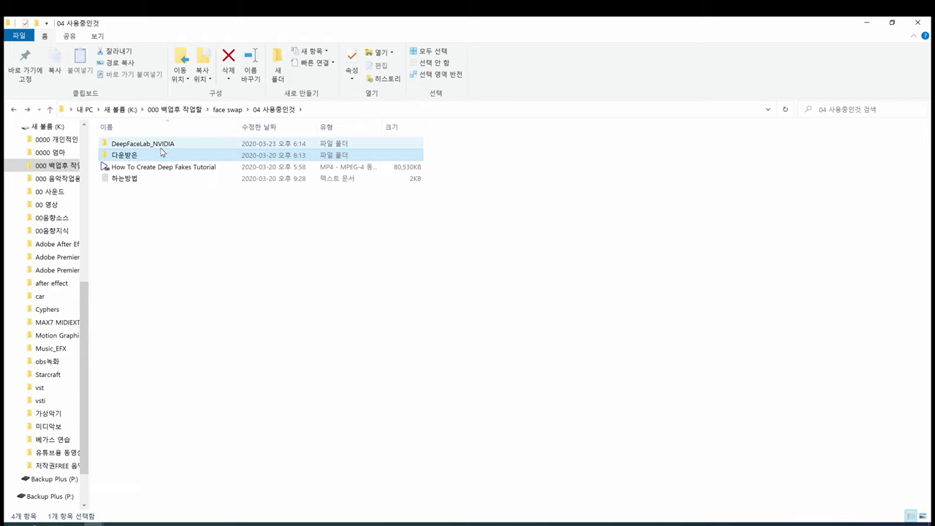
Open the DeepFaceLab_NVIDIA folder and examine its _internal folder, including the EbSynth and DeepFaceLab subfolders
click(158, 145)
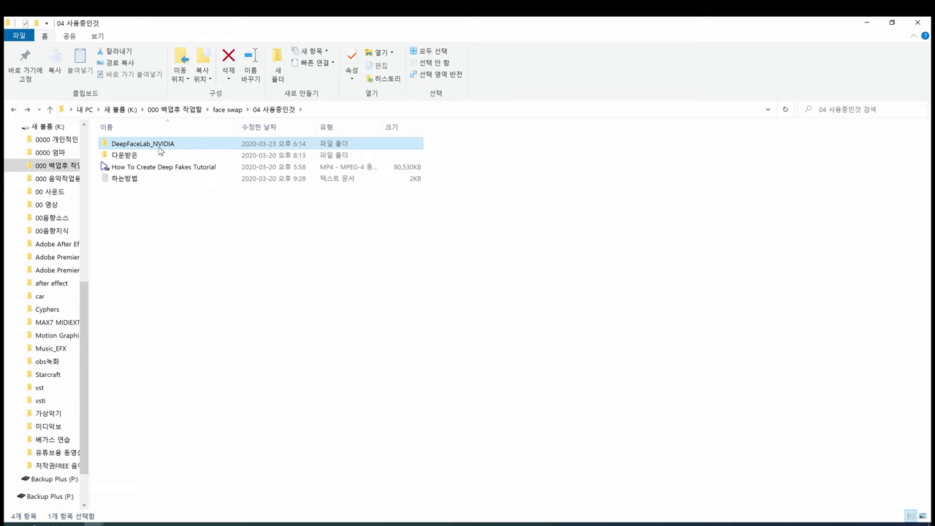
double_click(158, 145)
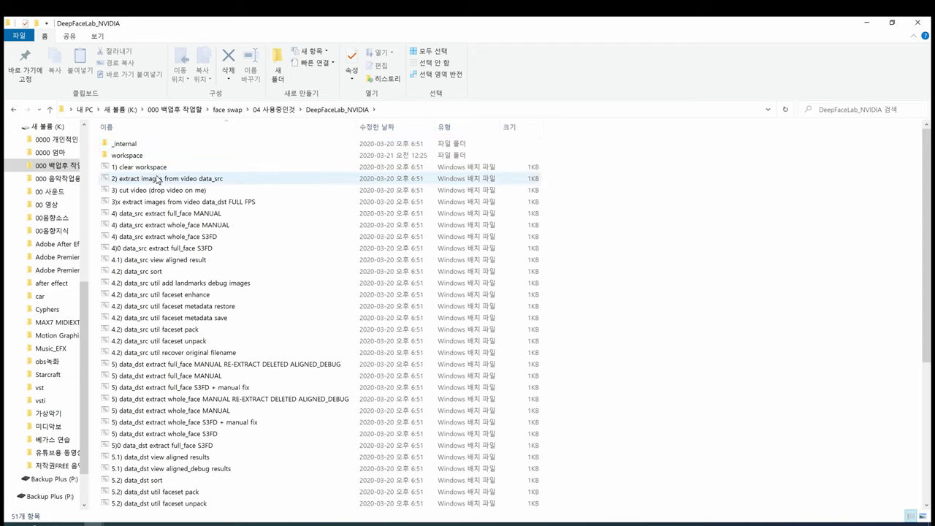
double_click(132, 144)
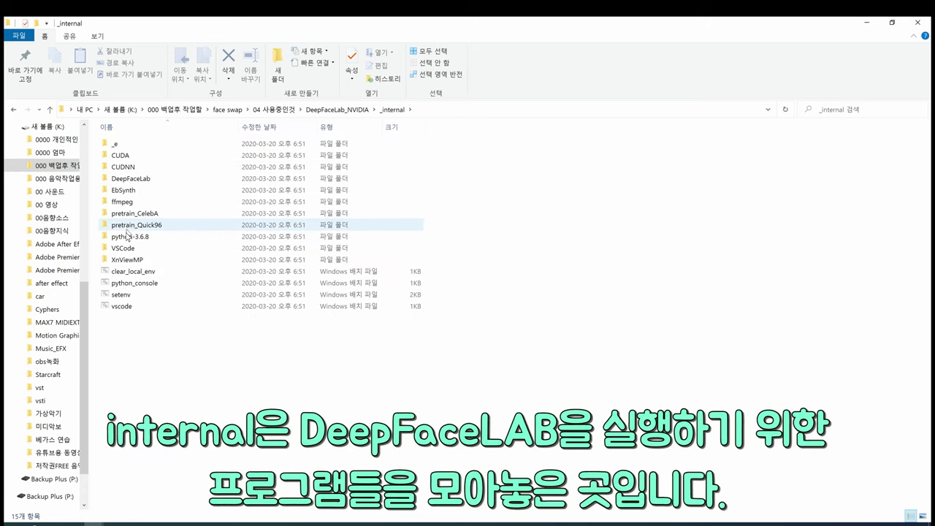
click(127, 239)
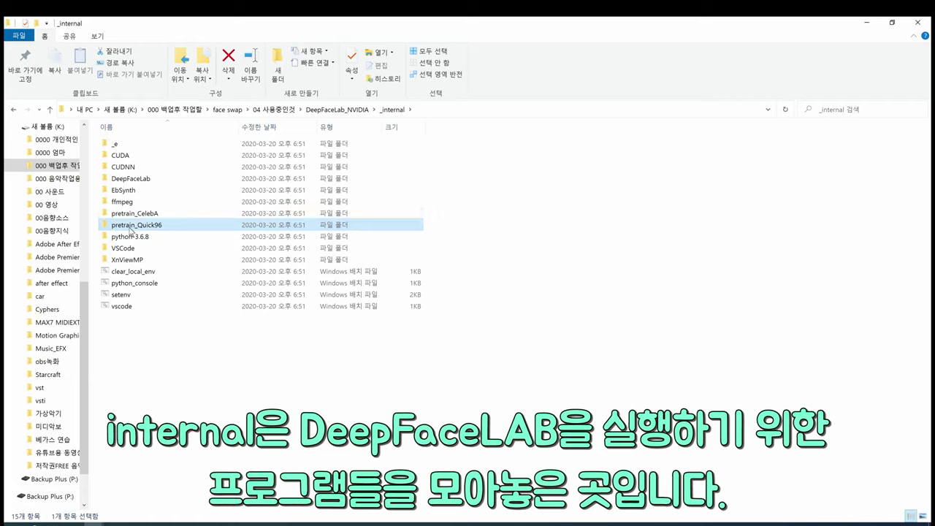
click(122, 203)
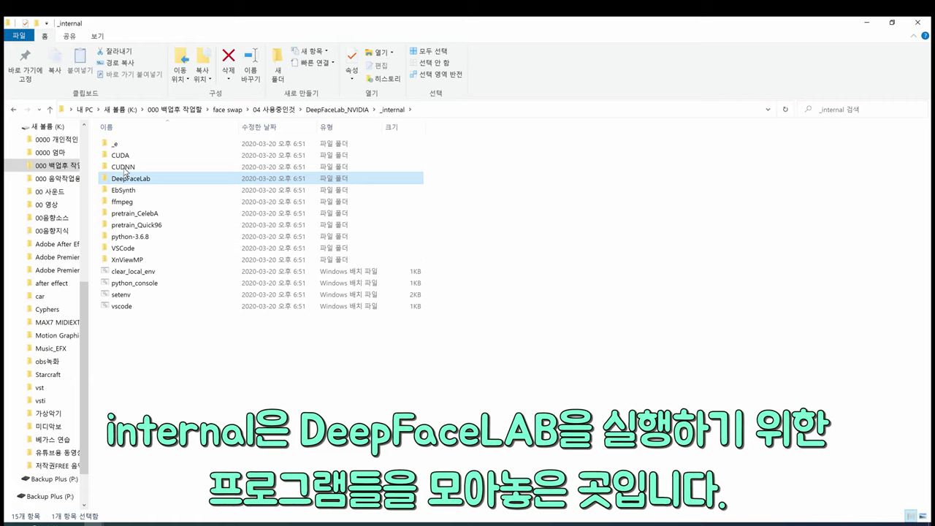
double_click(128, 193)
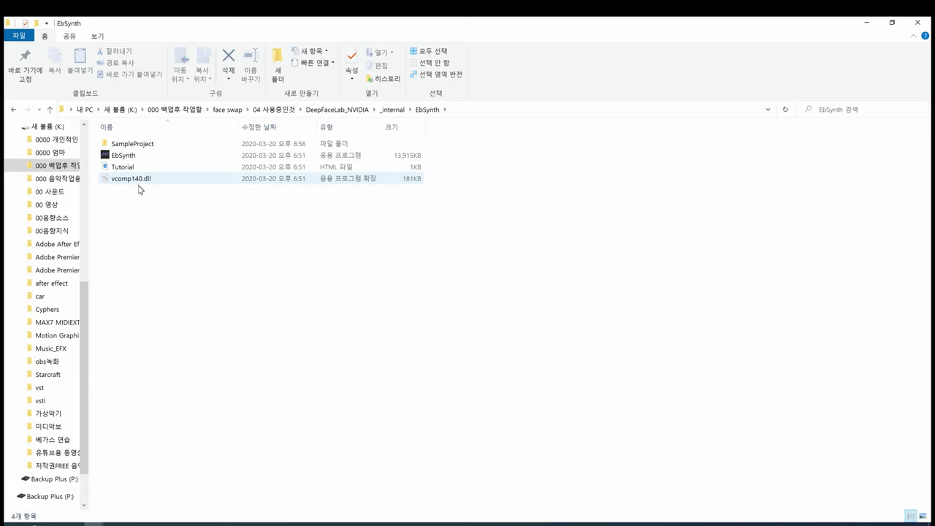
key(BackSpace)
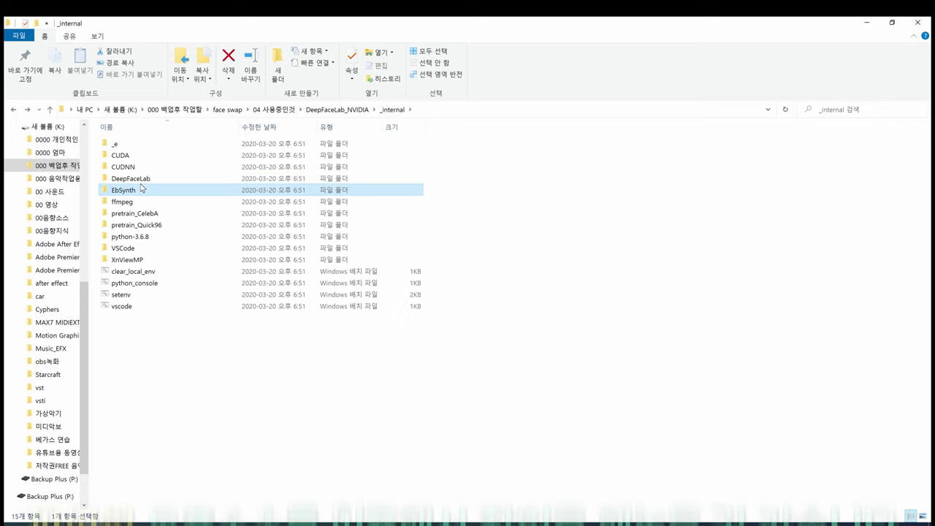
double_click(131, 178)
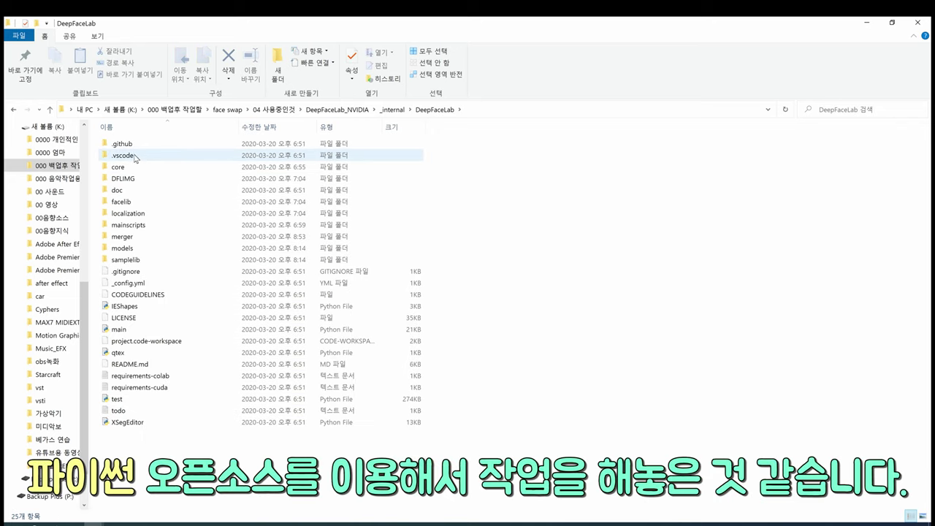
key(BackSpace)
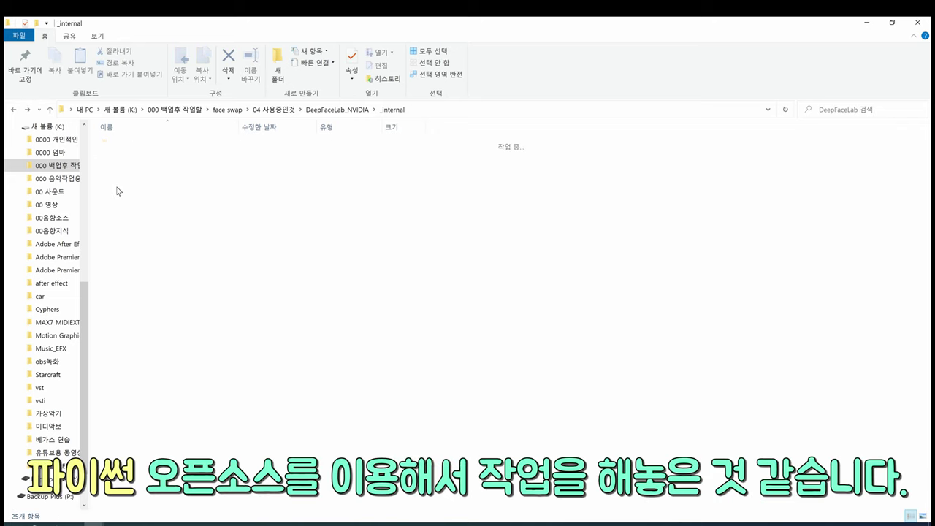
key(BackSpace)
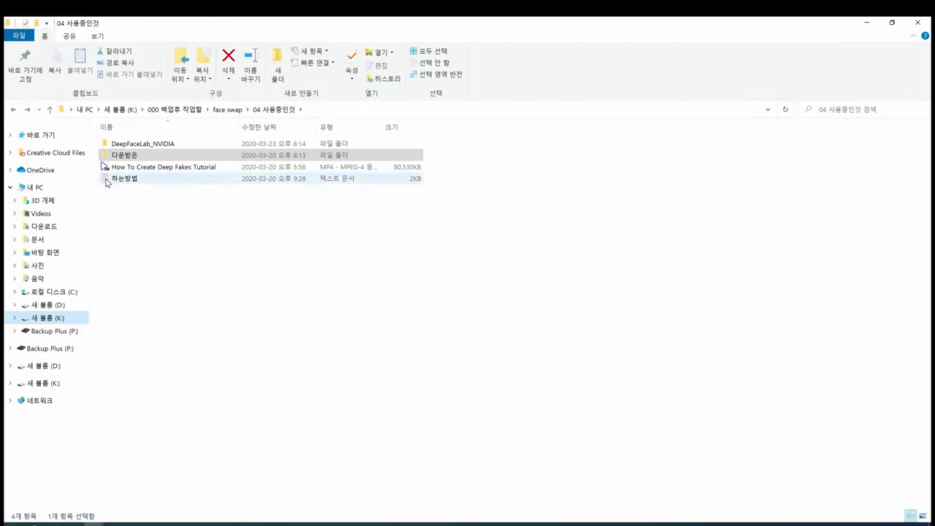
Check the 다운받은 folder, and highlight the data_dst and data_src videos in the DeepFaceLab_NVIDIA workspace folder
double_click(126, 156)
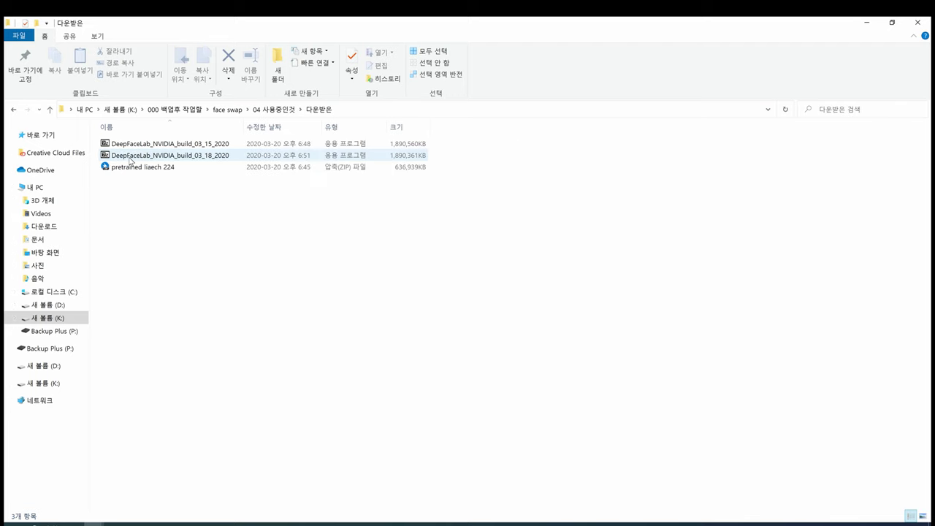
key(BackSpace)
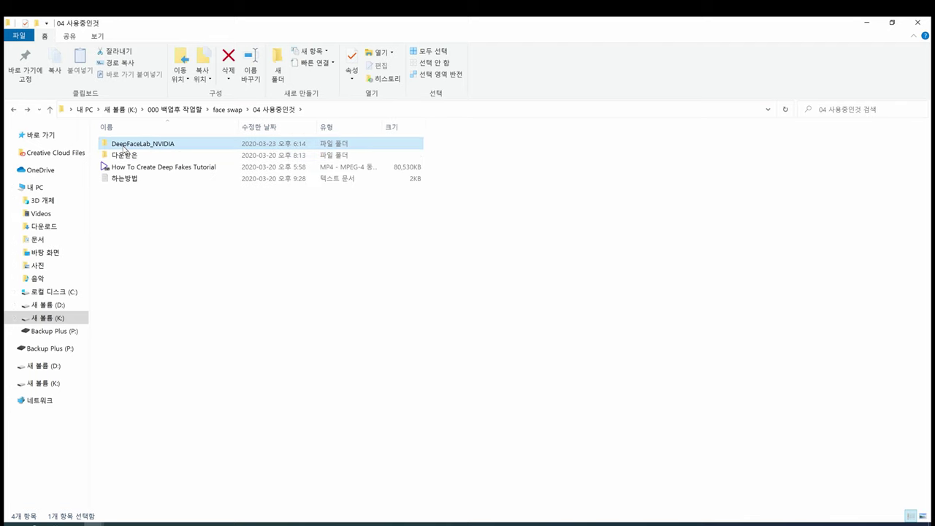
double_click(128, 144)
double_click(128, 155)
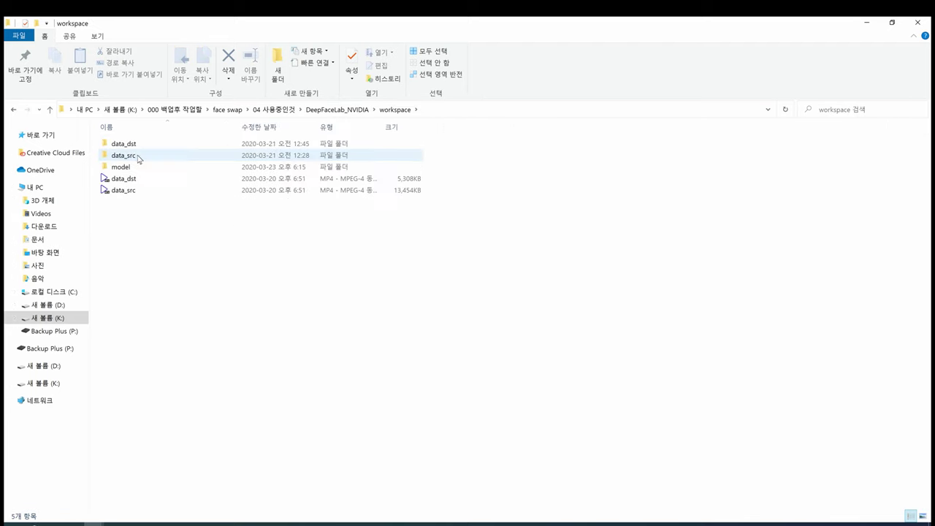
click(125, 178)
ctrl+click(126, 190)
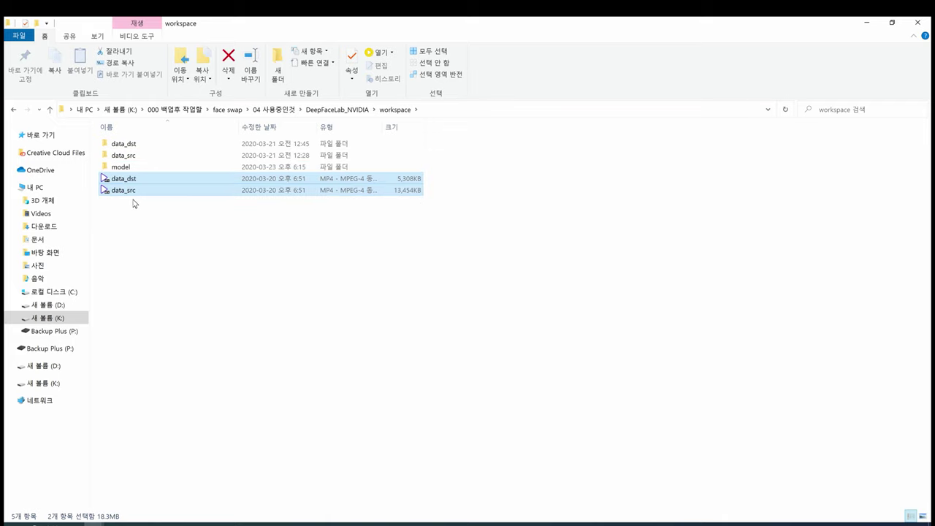
click(133, 205)
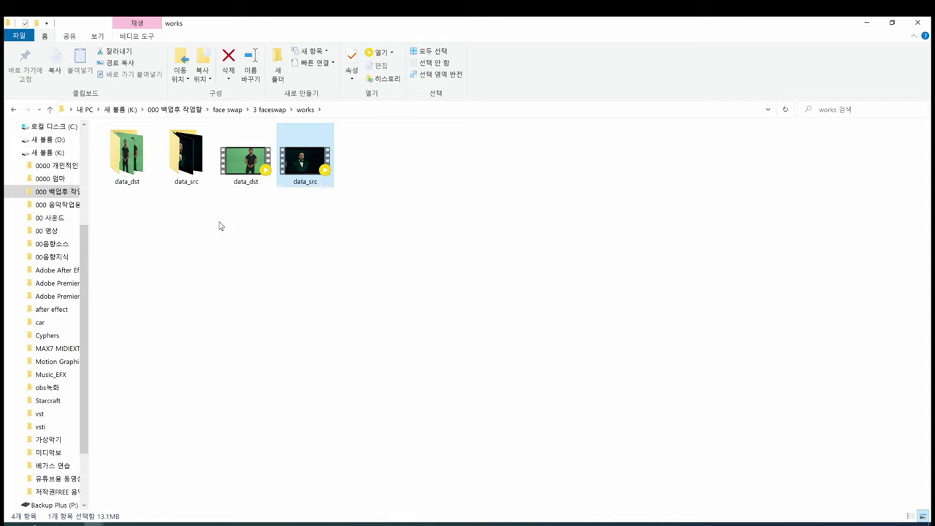
Go from the works folder to 04 사용중인것 > DeepFaceLab_NVIDIA > workspace and highlight the data_dst and data_src videos in turn
key(alt+Up)
key(alt+Up)
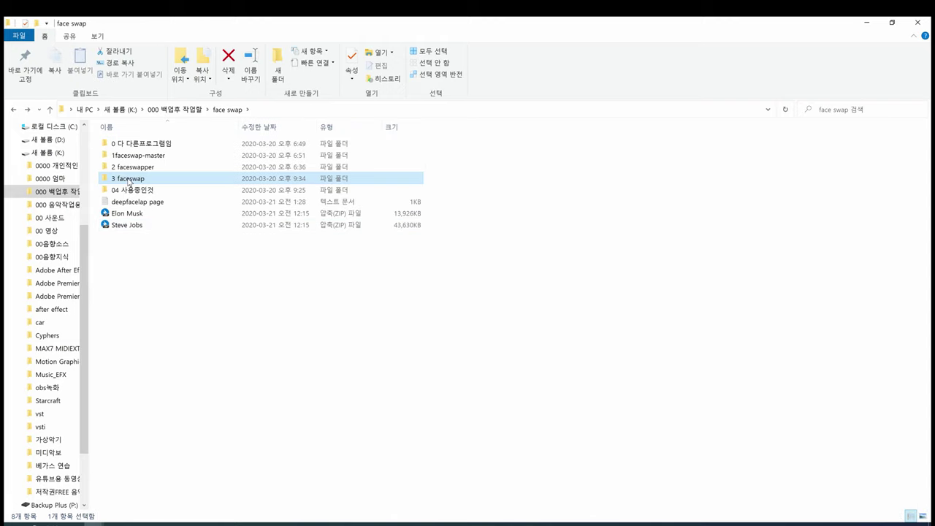
double_click(125, 188)
double_click(124, 181)
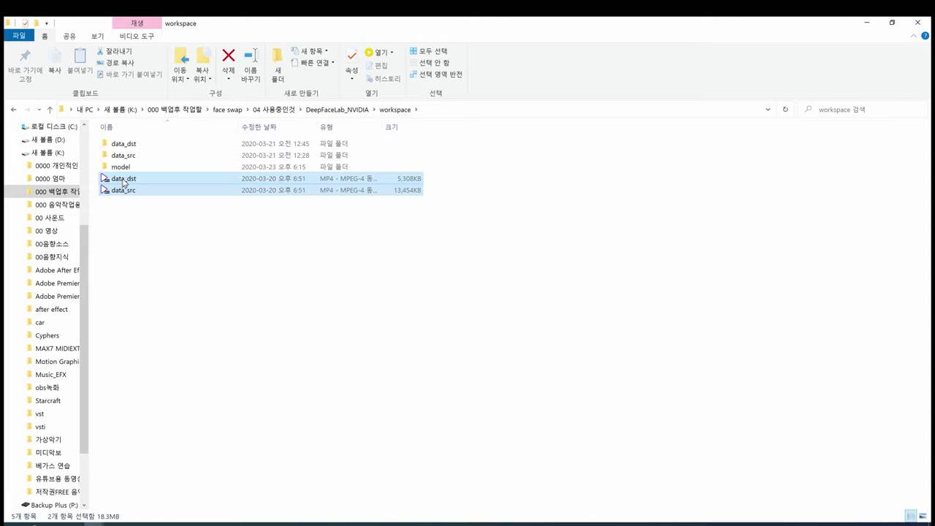
click(124, 181)
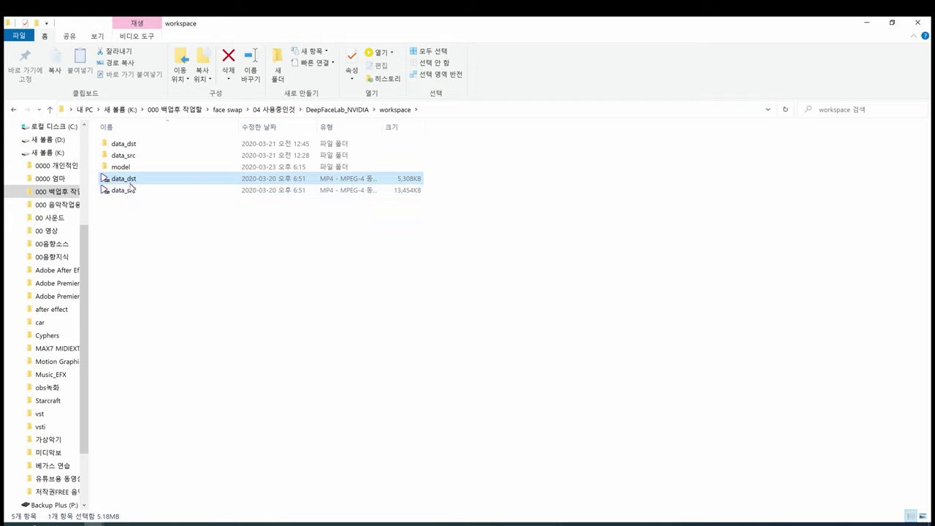
click(130, 191)
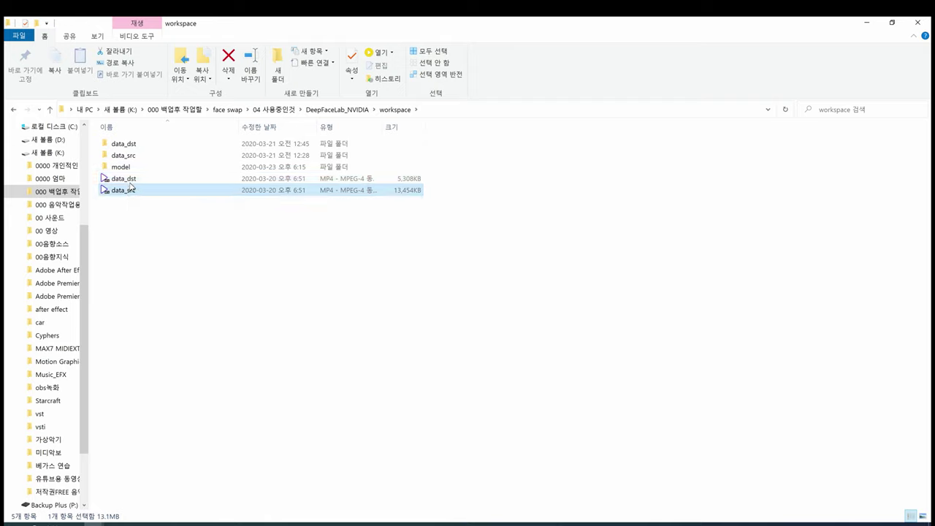
ctrl+click(130, 182)
click(132, 183)
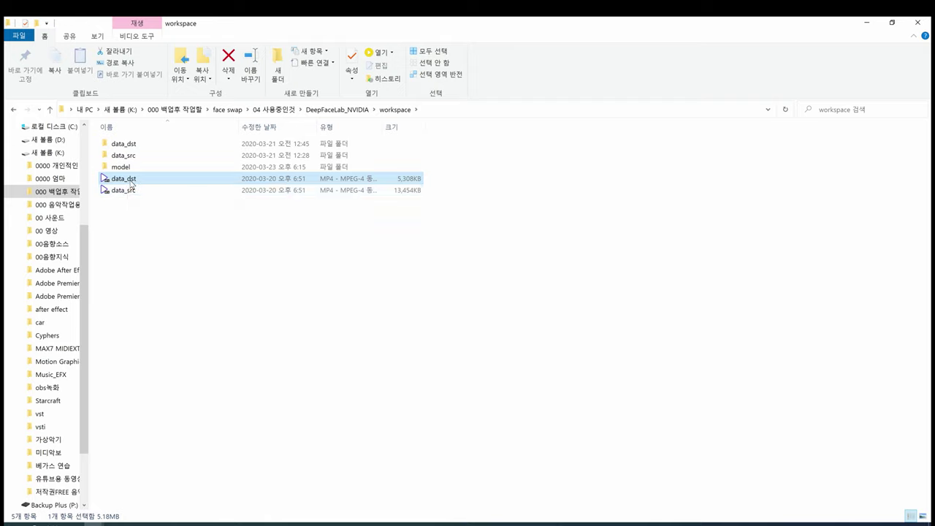
click(134, 191)
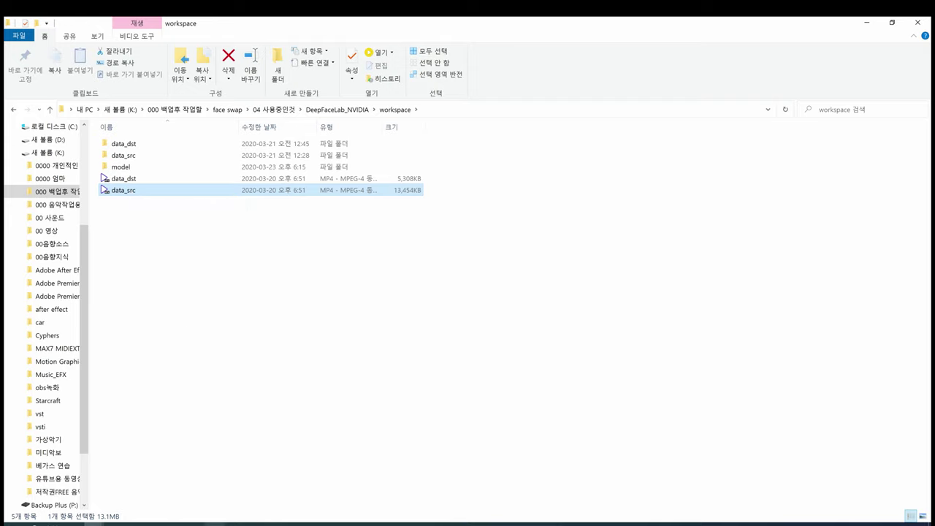
Switch to Paint and draw a red ellipse about 963 × 847 px over the stone stairs beside the woman
click(202, 524)
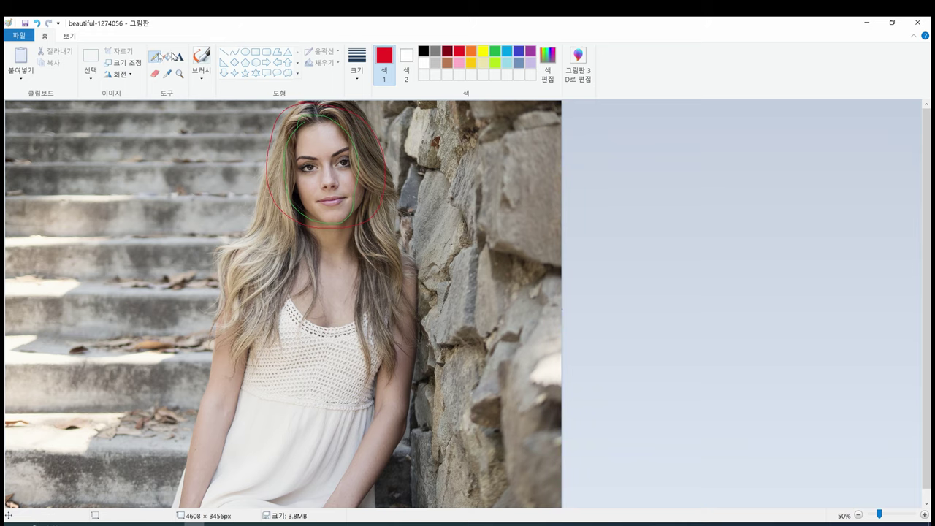
click(247, 53)
drag(69, 125, 185, 229)
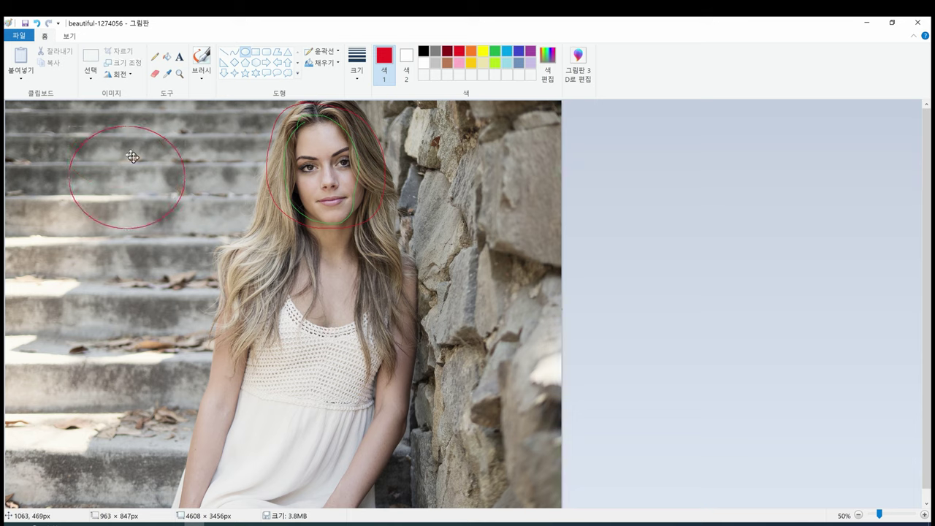
Try moving a rectangular selection of about 1089 × 893 px around the stair ellipse onto the woman's face, and undo the move
click(90, 58)
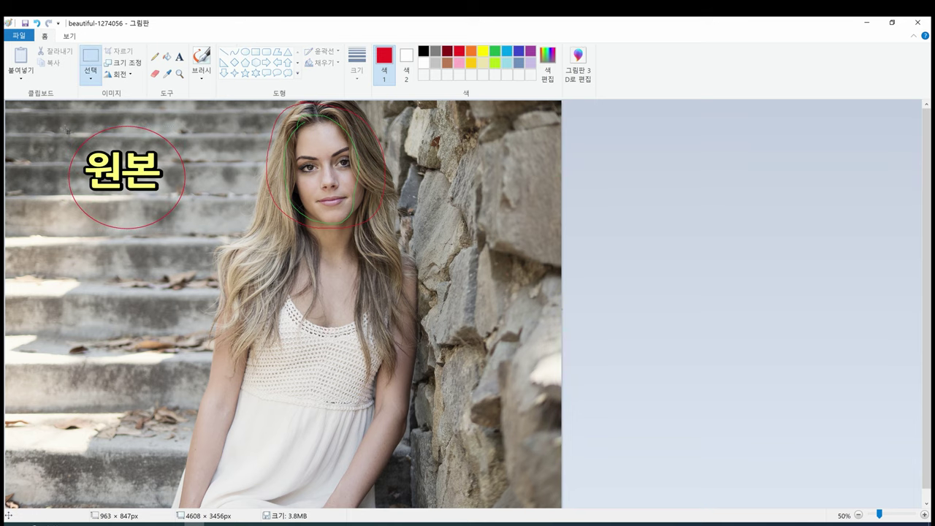
drag(187, 229, 188, 227)
drag(143, 182, 333, 179)
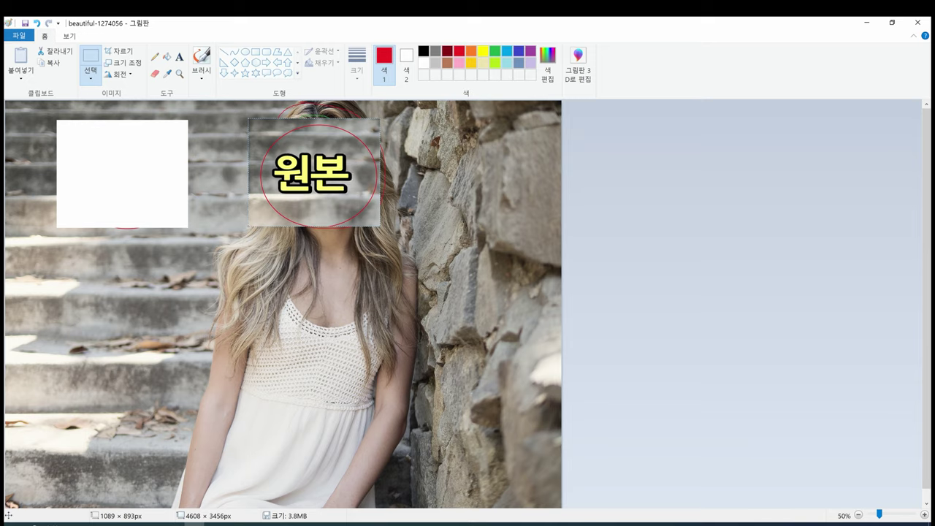
key(ctrl+z)
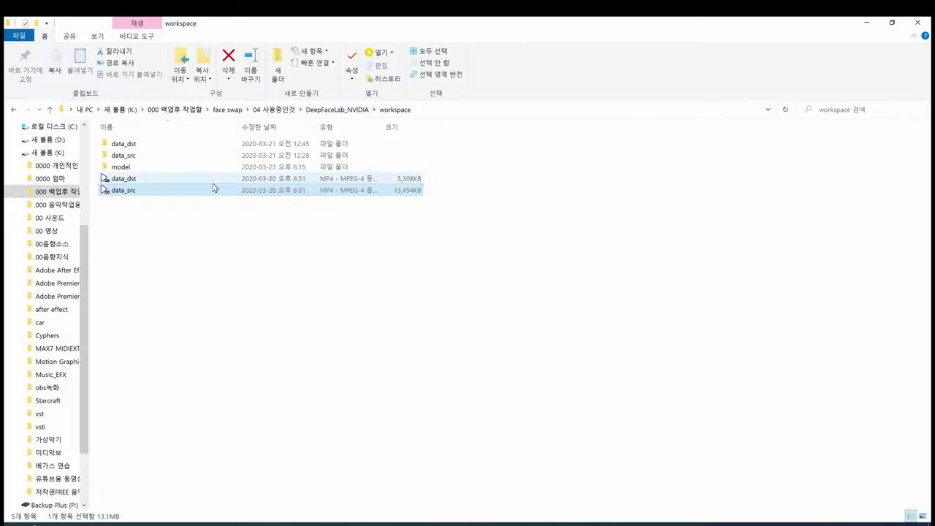
Switch back to the workspace folder in File Explorer and highlight the data_dst and data_src folders
click(123, 143)
ctrl+click(123, 155)
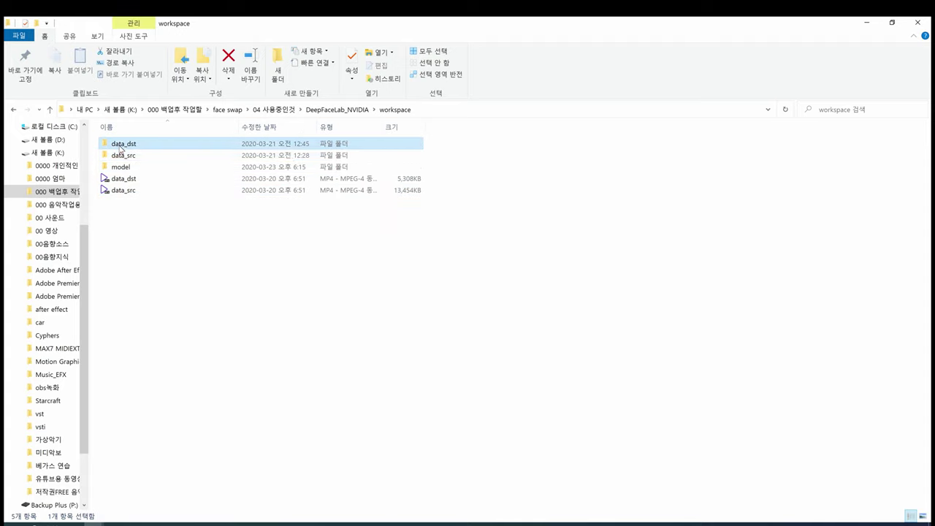
Highlight the data_dst and data_src folders, their matching videos and the model folder in turn, and select both data folders together
click(121, 155)
click(121, 144)
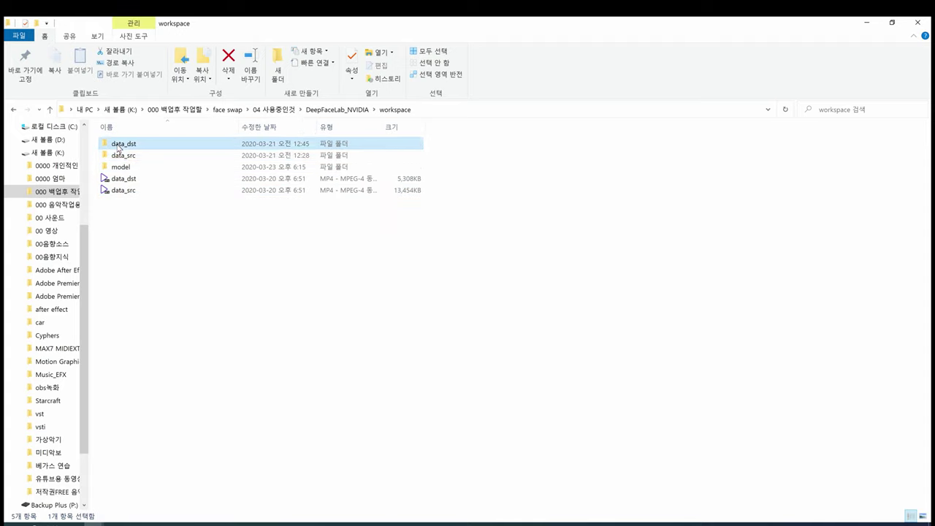
click(125, 178)
click(129, 190)
click(127, 179)
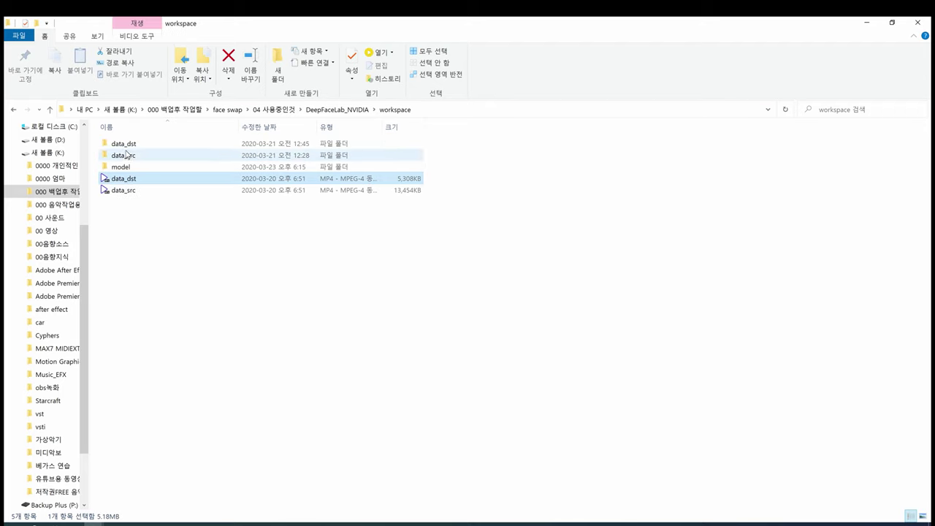
click(129, 169)
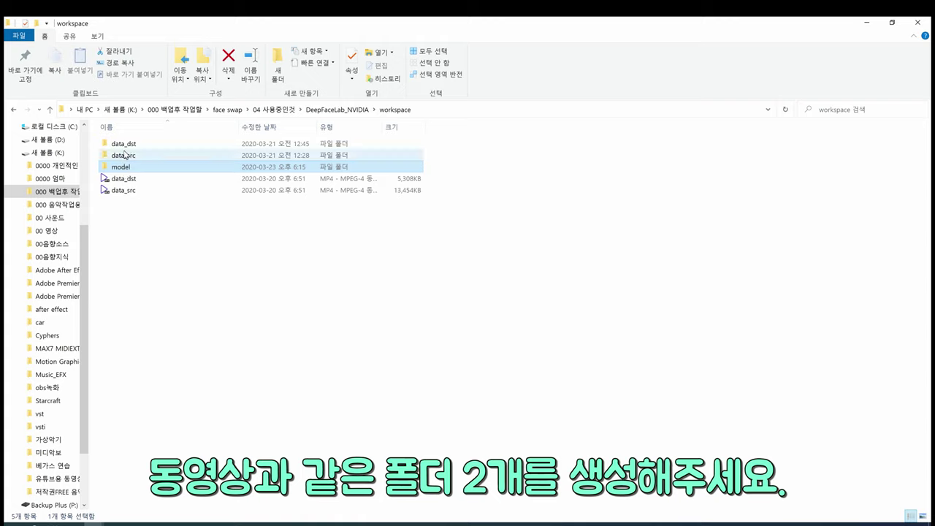
click(130, 155)
key(shift+Up)
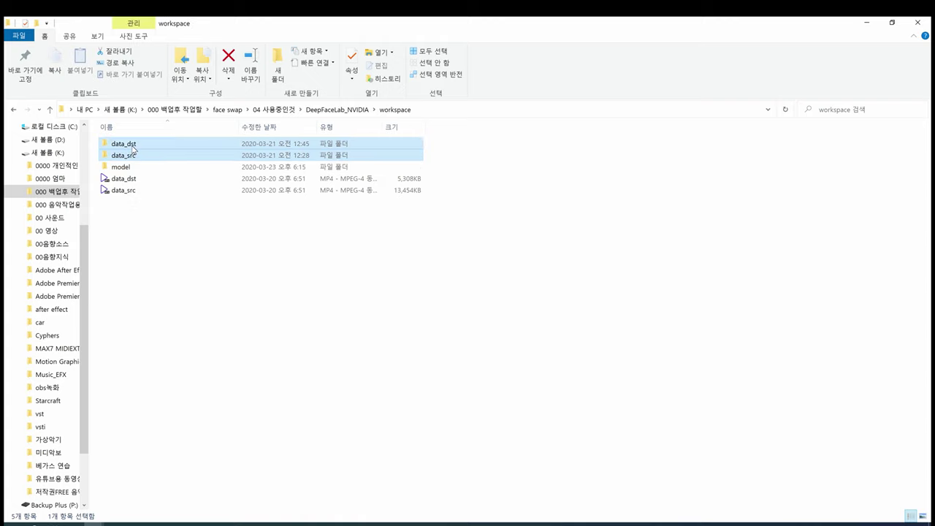
Open the data_dst folder to view its extracted frames, and go back to the DeepFaceLab_NVIDIA folder
double_click(124, 145)
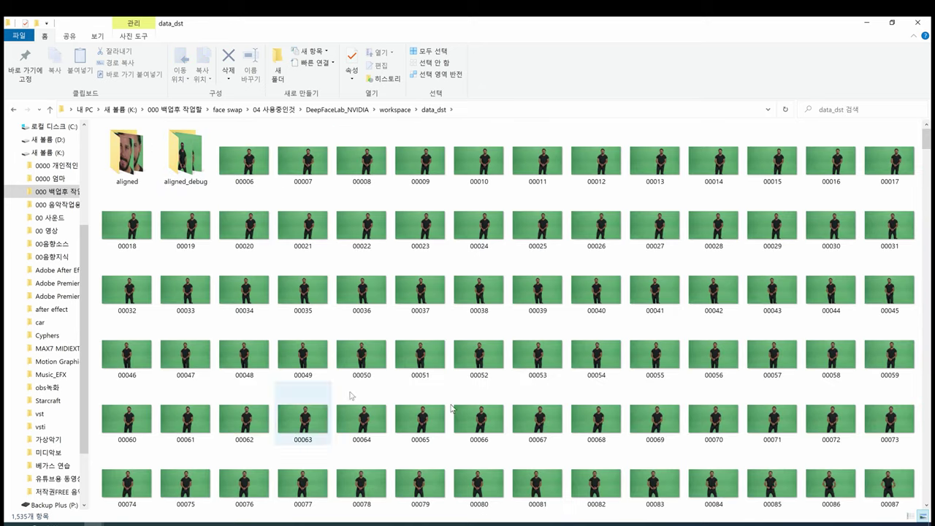
key(alt+Left)
key(alt+Left)
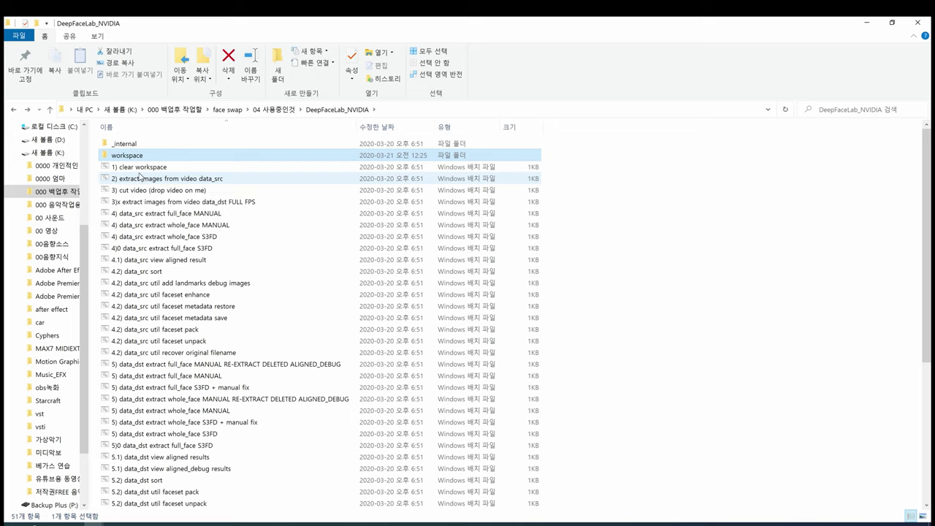
Highlight the 3) cut video and 1) clear workspace batch files, and reopen the workspace folder
click(133, 189)
click(132, 167)
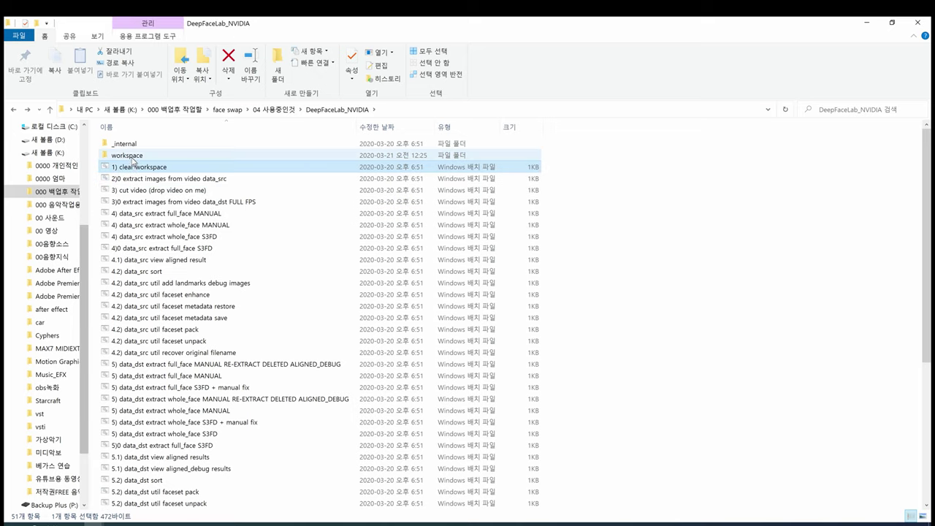
double_click(132, 157)
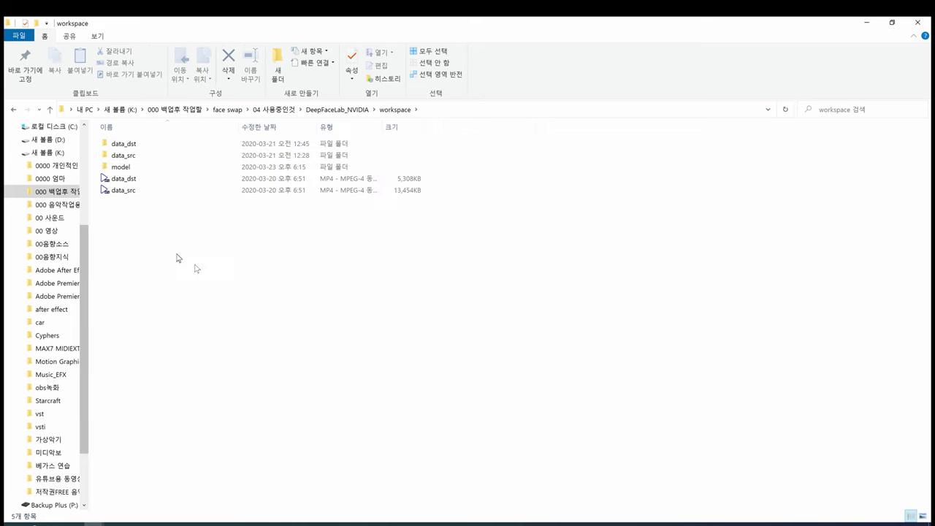
Go back to DeepFaceLab_NVIDIA, launch 2)0 extract images from video data_src, enter 3 at the FPS prompt, and close the console
key(alt+Left)
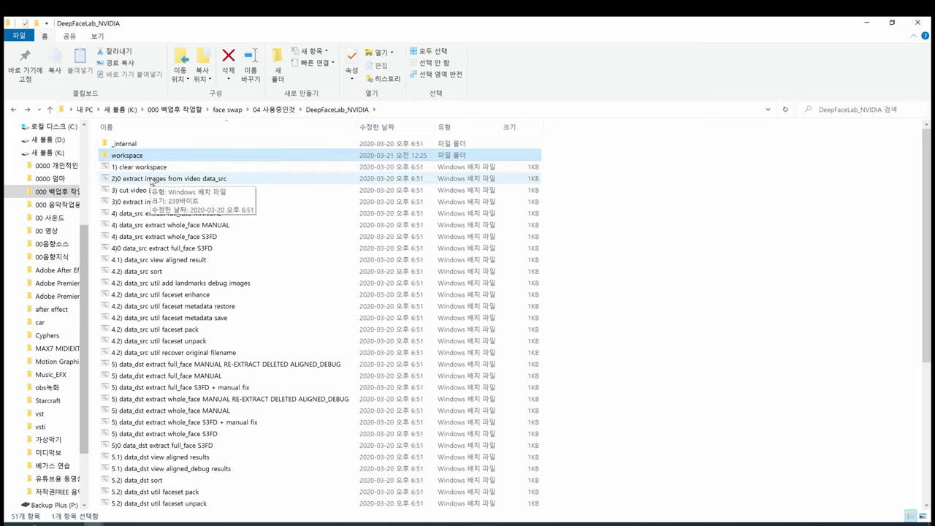
double_click(225, 181)
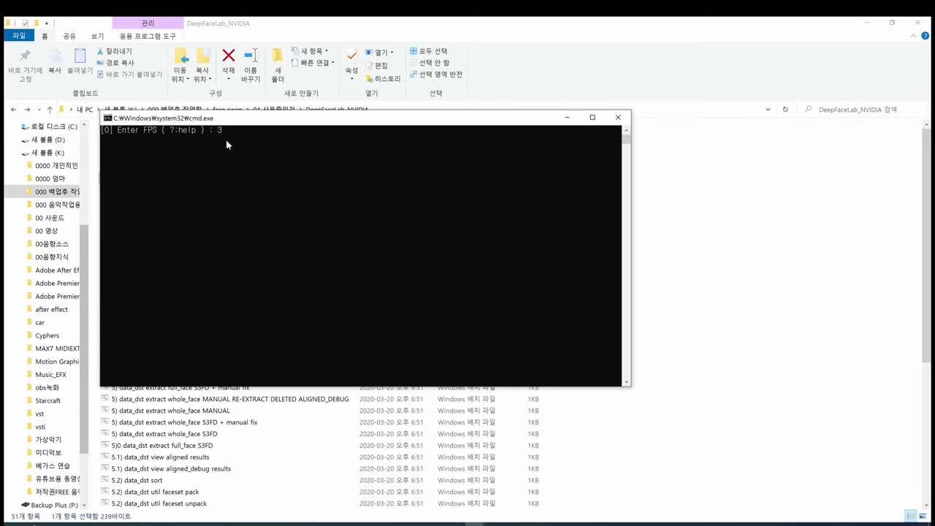
click(619, 119)
Open workspace > data_src, look through the extracted frames, and return to the DeepFaceLab_NVIDIA folder
double_click(354, 154)
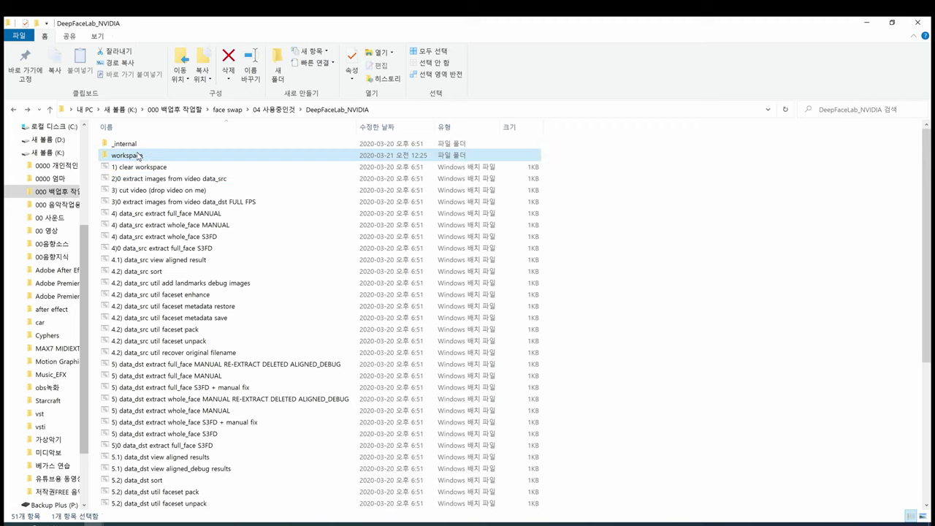
double_click(171, 156)
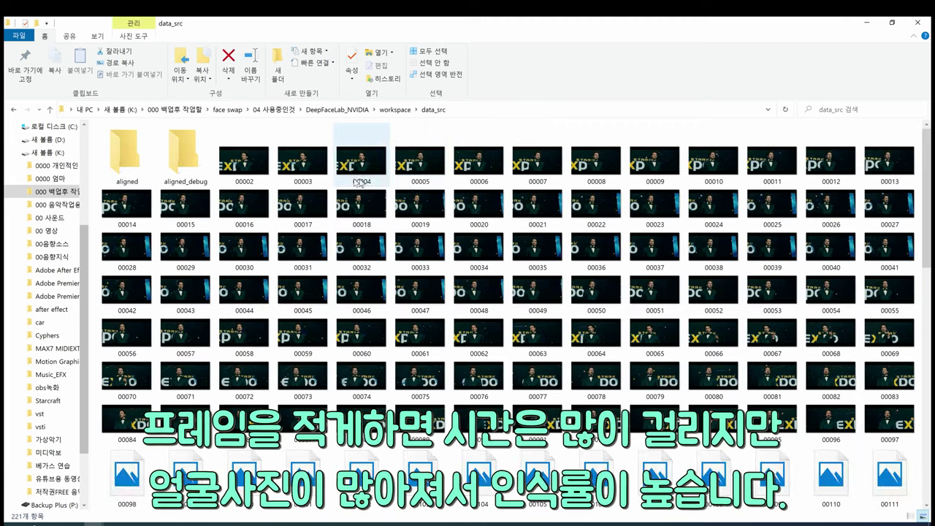
click(341, 172)
scroll(511, 328, down, 5)
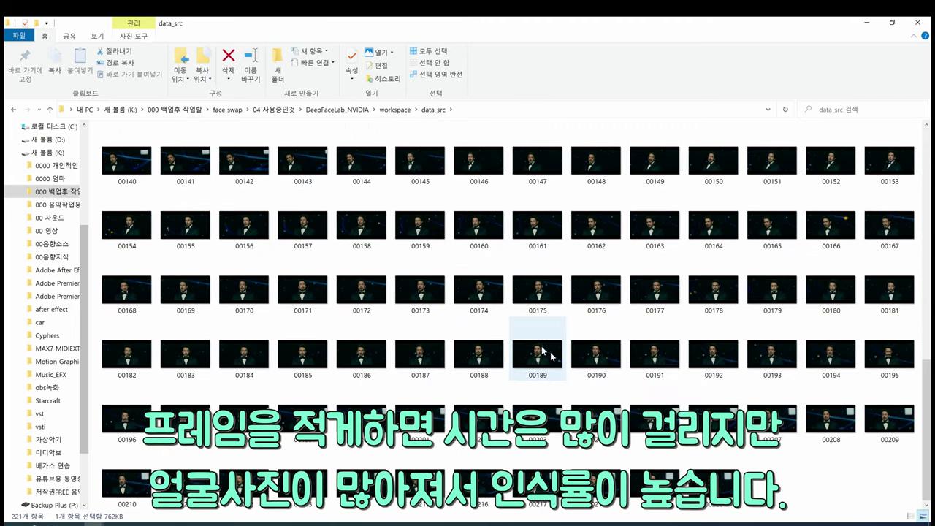
key(BackSpace)
key(BackSpace)
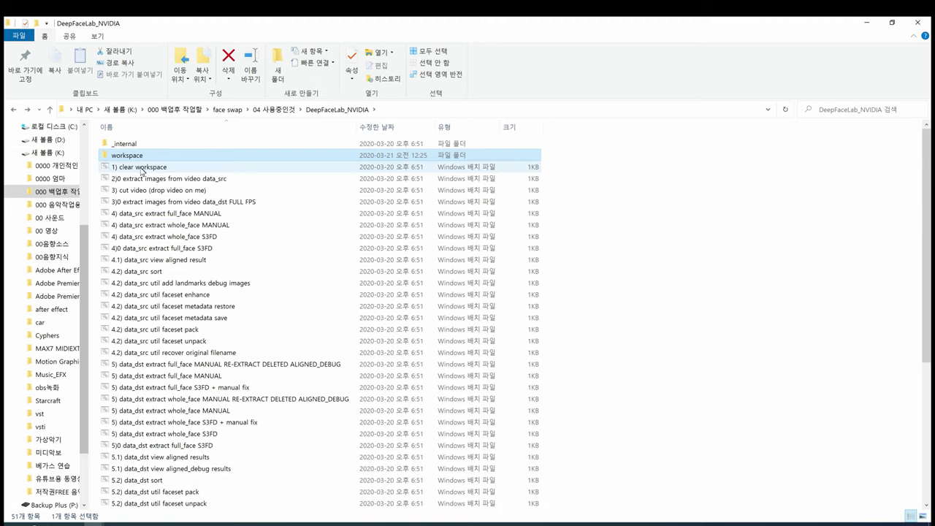
Highlight 3) cut video and compare the batch files 2)0 extract images from video data_src and 3)0 extract images from video data_dst FULL FPS
click(150, 191)
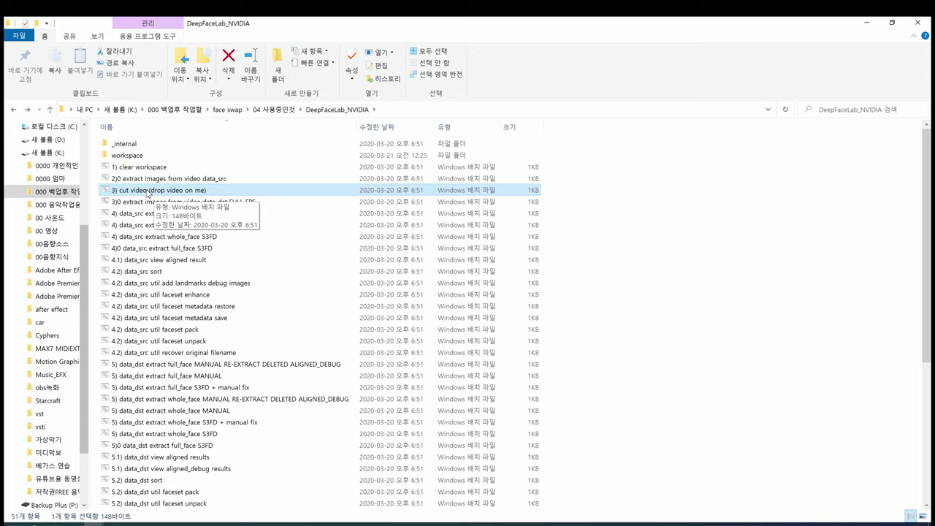
click(143, 203)
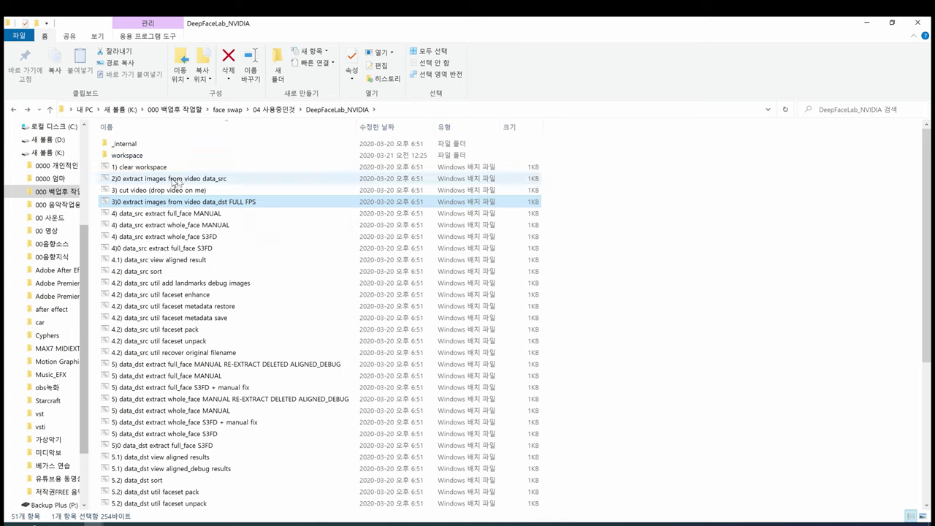
click(223, 181)
click(227, 204)
ctrl+click(216, 181)
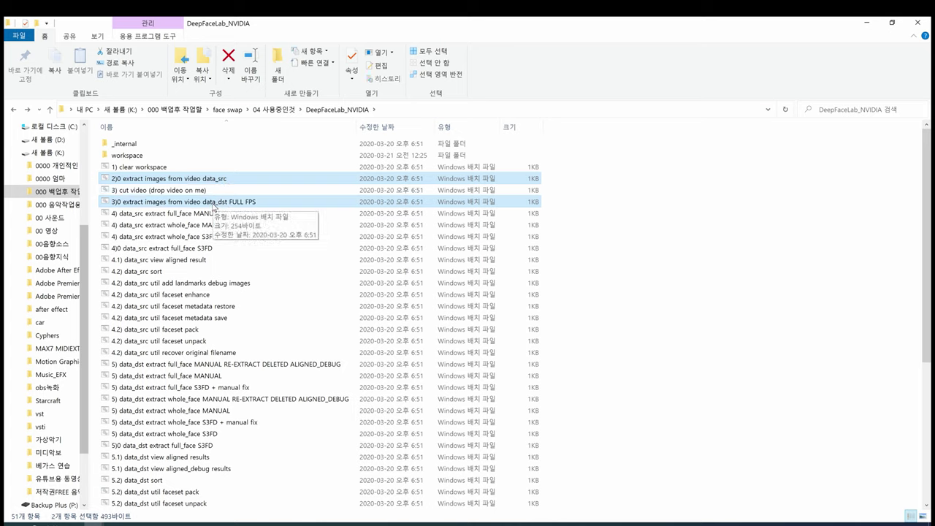
click(186, 202)
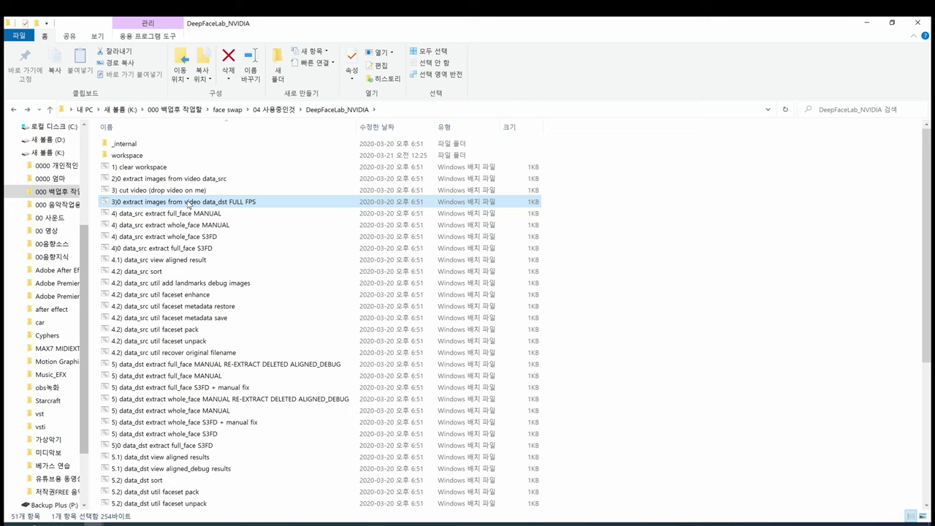
Highlight 4) data_src extract full_face MANUAL, 4)0 data_src extract full_face S3FD and the workspace folder in turn
click(152, 215)
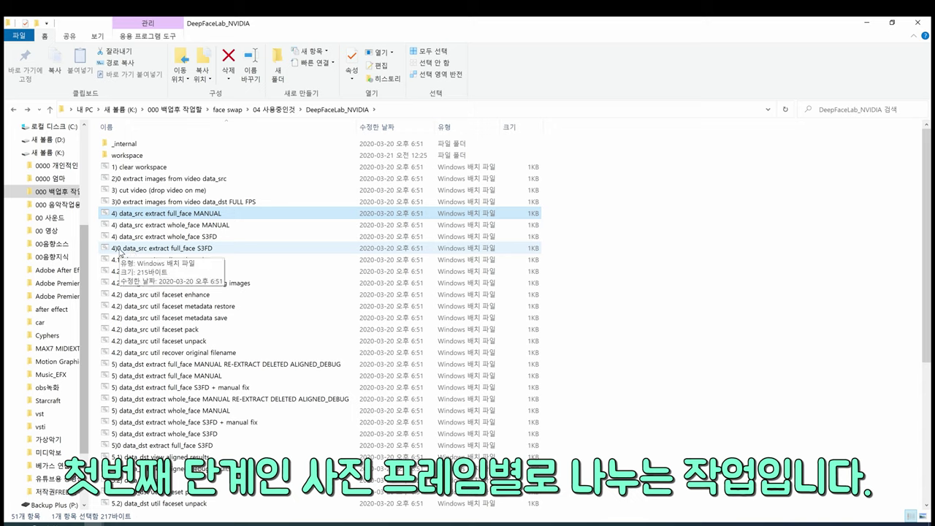
click(157, 249)
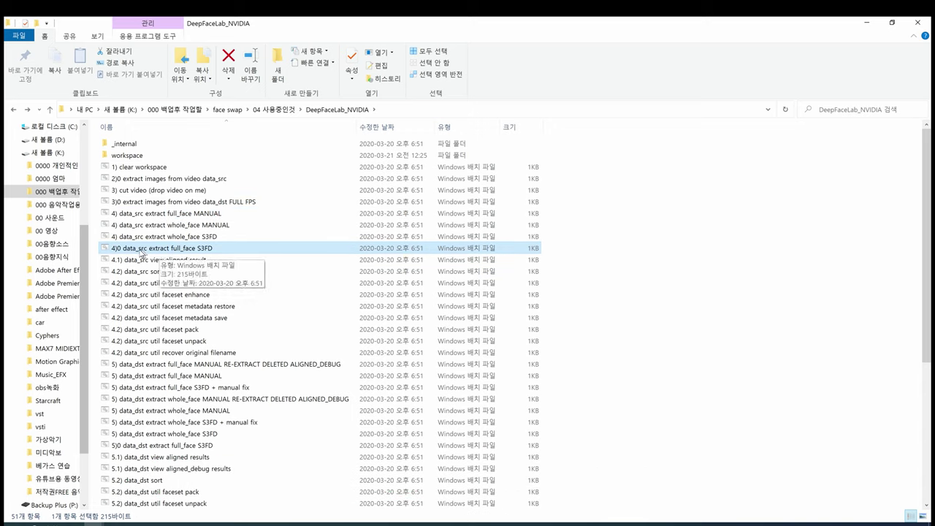
click(146, 155)
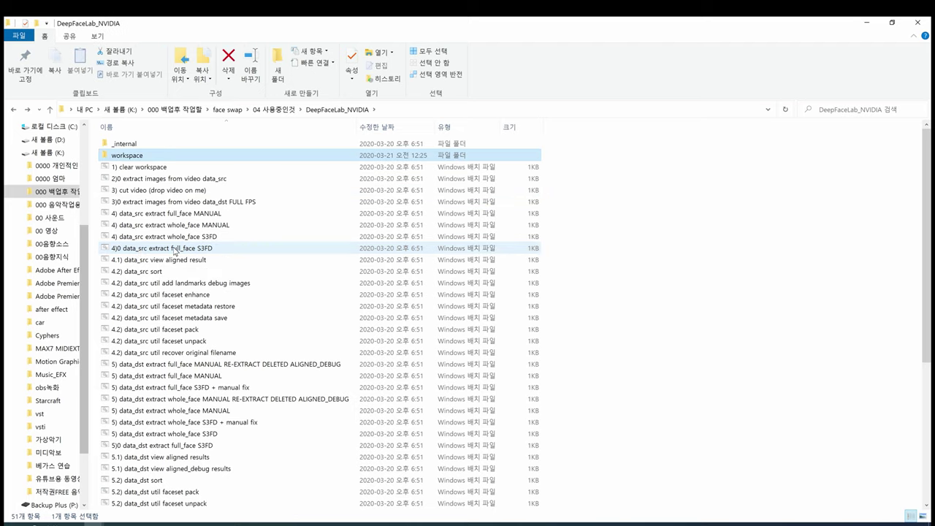
Run 4)0 data_src extract full_face S3FD with GPU index 0 and answer n to writing debug images
click(176, 249)
double_click(176, 249)
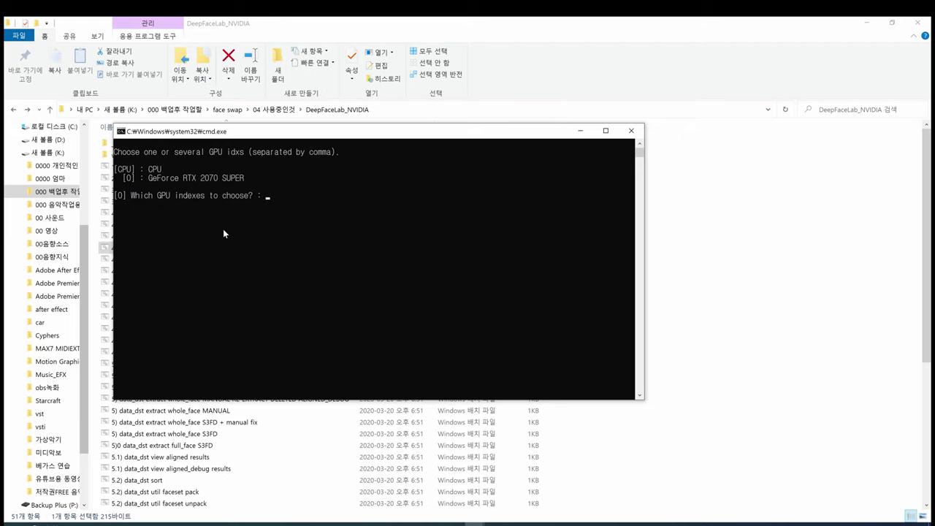
text(0)
key(Return)
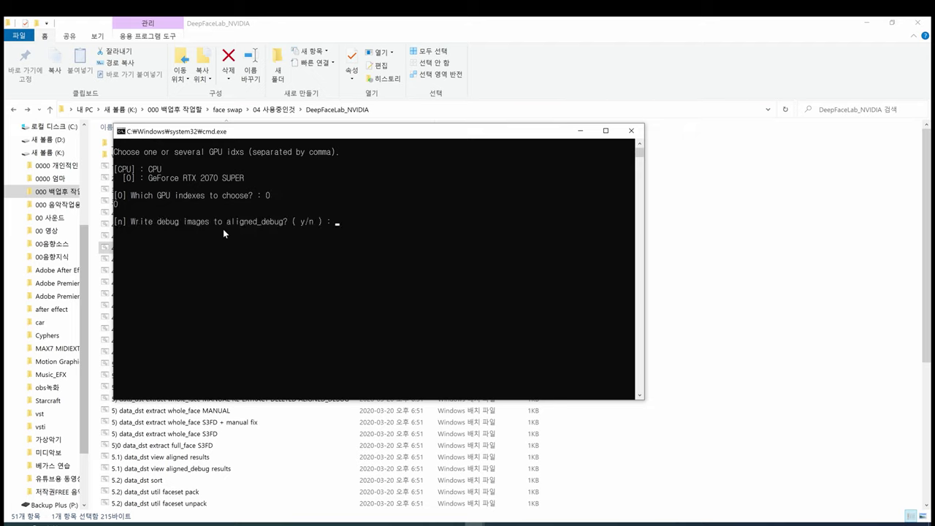
text(y)
key(Return)
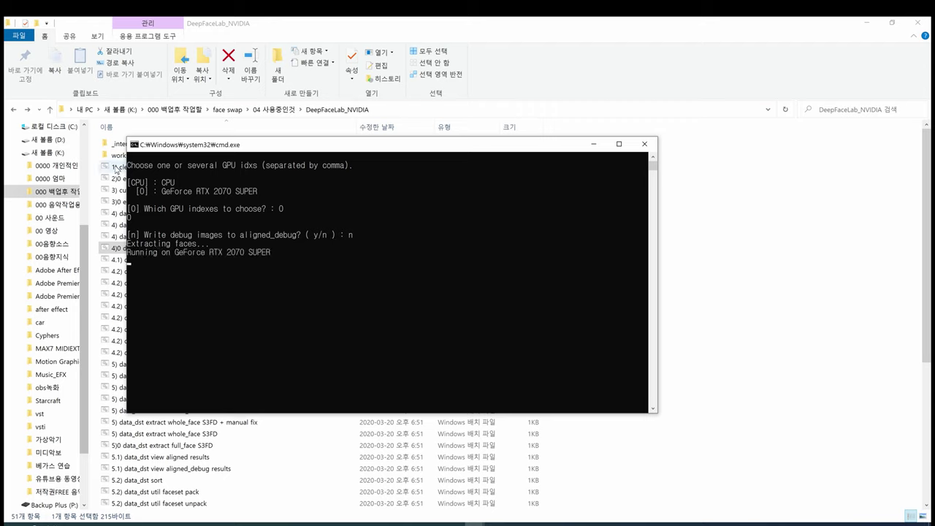
Move the extraction console aside to uncover the folder list, and open workspace > data_src > aligned
drag(219, 148, 345, 155)
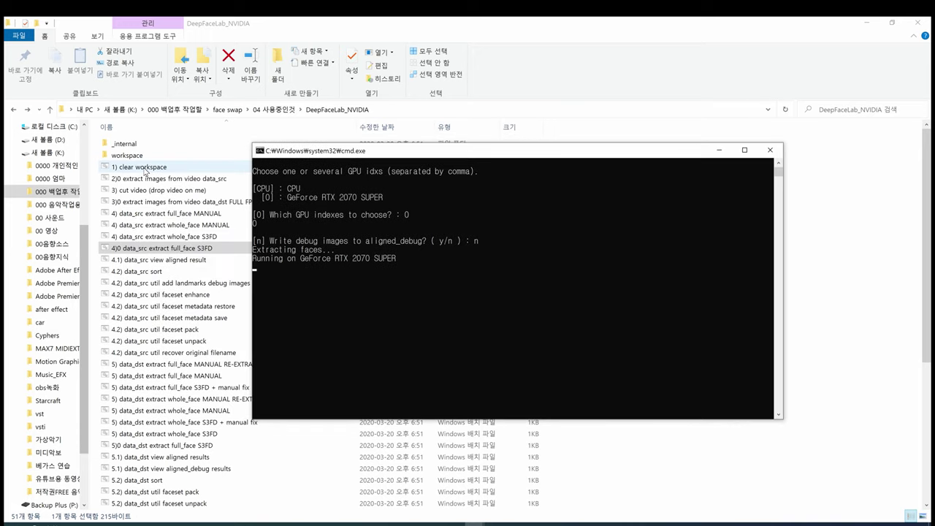
double_click(132, 155)
double_click(128, 157)
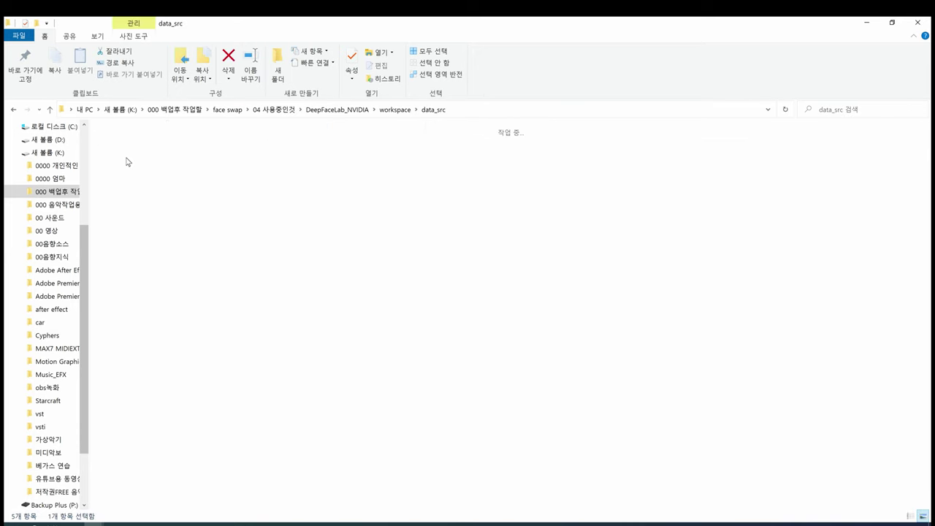
double_click(127, 157)
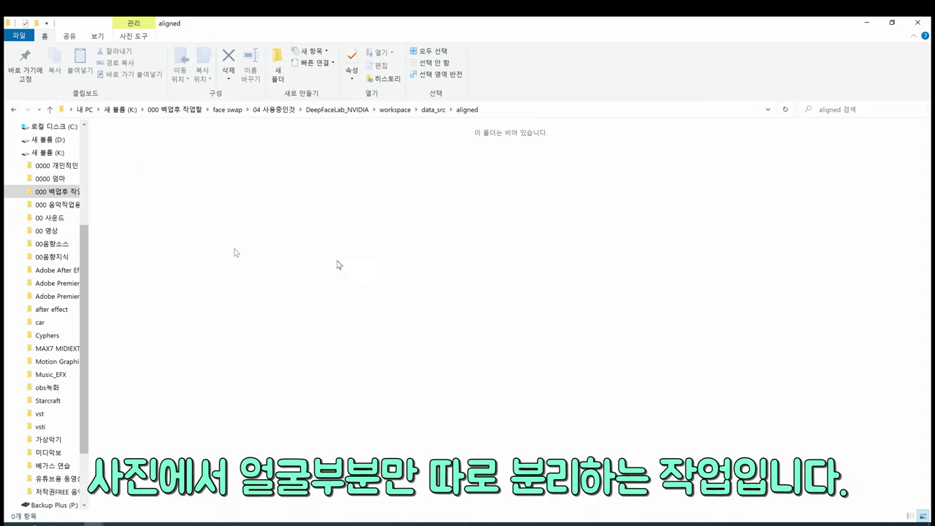
Switch to the extraction console to point out its progress bar, and switch back to the aligned folder
key(alt+Tab)
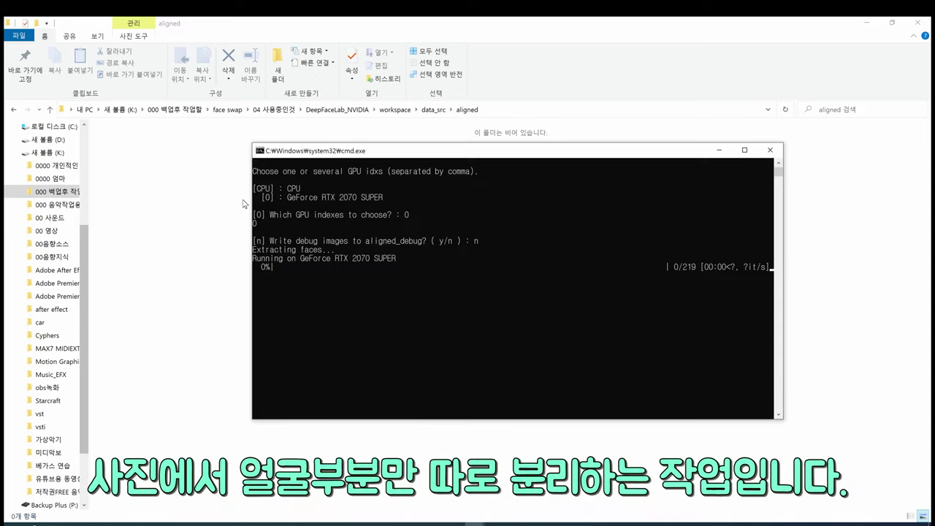
click(310, 275)
right_click(310, 274)
key(alt+Tab)
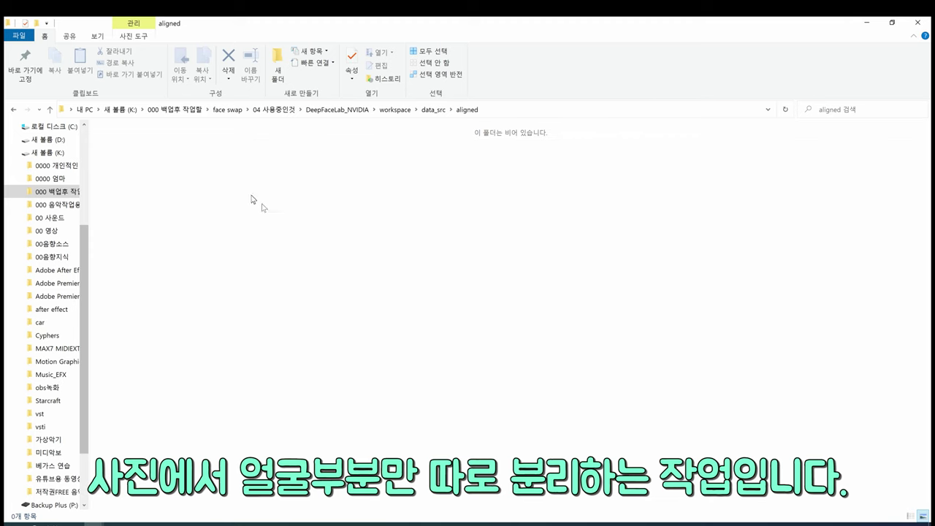
Go up to data_src, select all of its frame images, and reopen the aligned folder to view the extracted faces
key(BackSpace)
key(End)
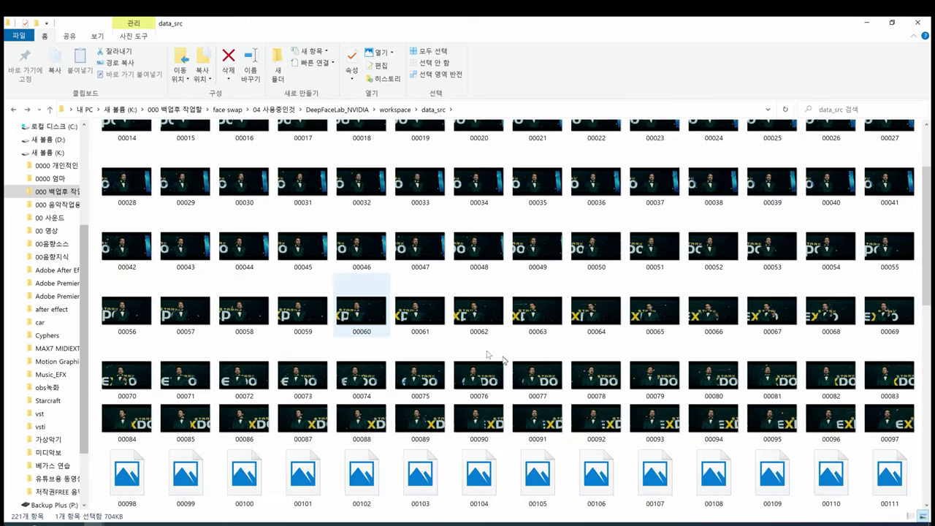
key(shift+Home)
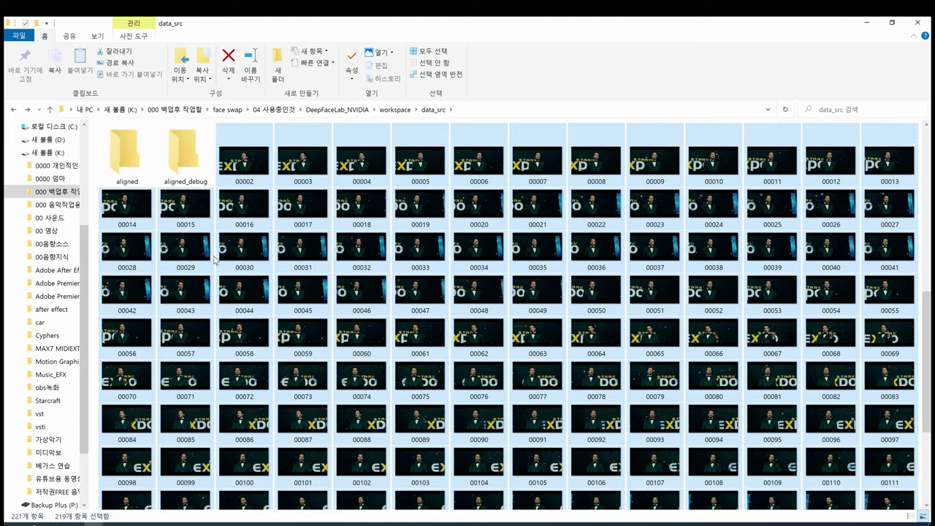
scroll(217, 257, up, 10)
double_click(135, 156)
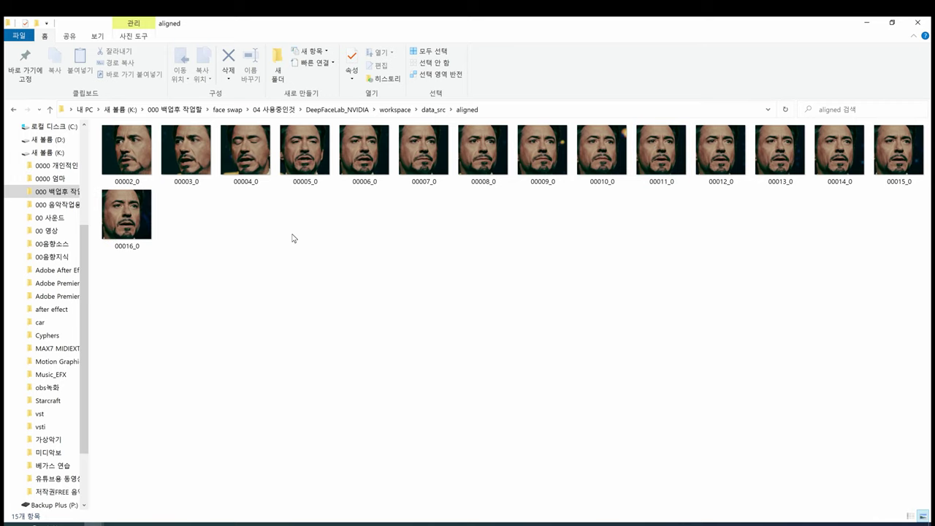
Check the face extraction progress in the console, return to the aligned folder and go up to data_src
key(alt+Tab)
click(538, 296)
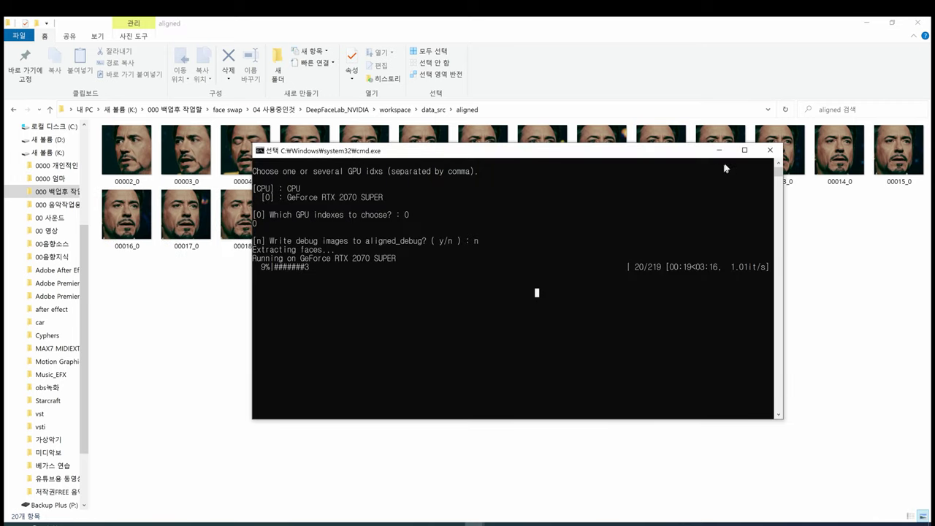
key(alt+Tab)
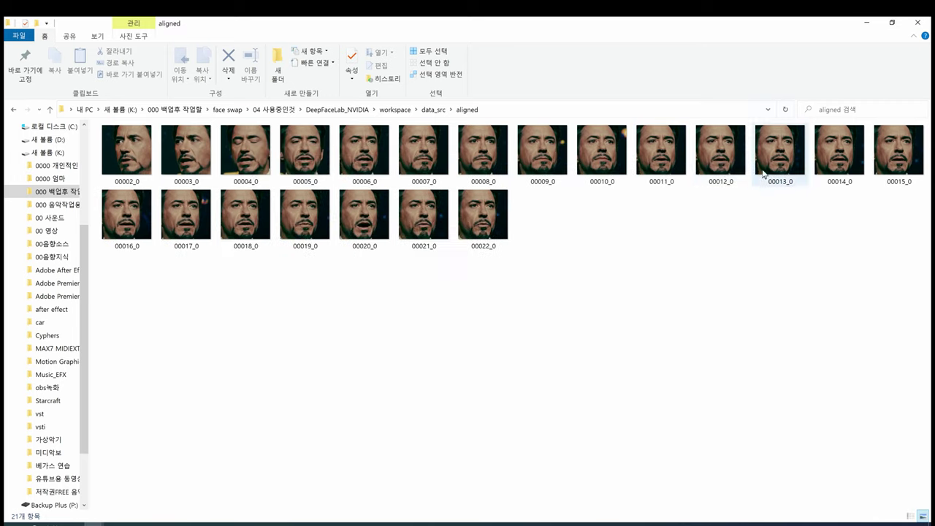
key(alt+Up)
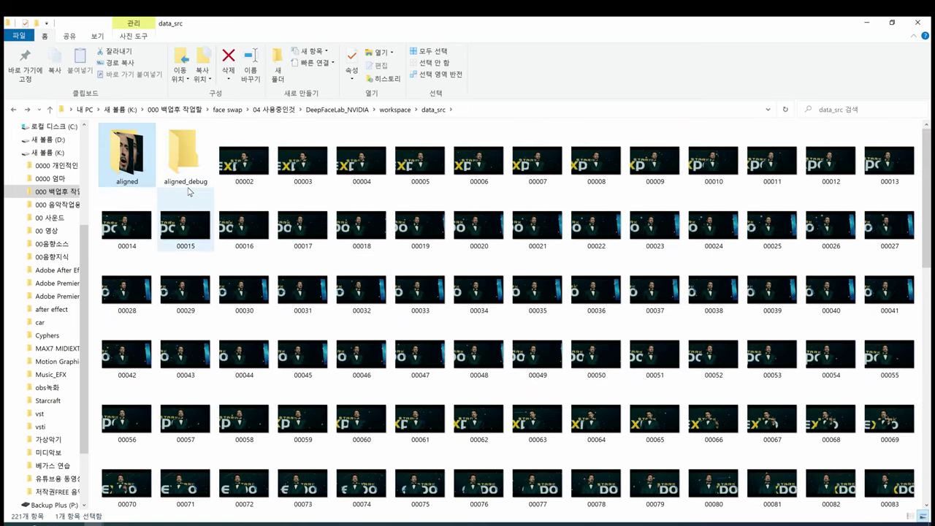
Look inside the aligned_debug folder of data_src, return to data_src and open the aligned folder
double_click(181, 168)
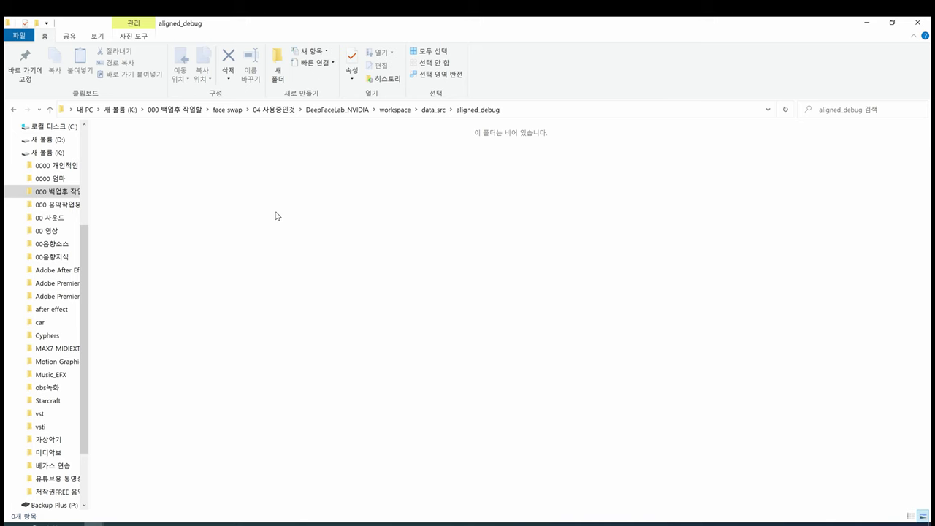
key(alt+Up)
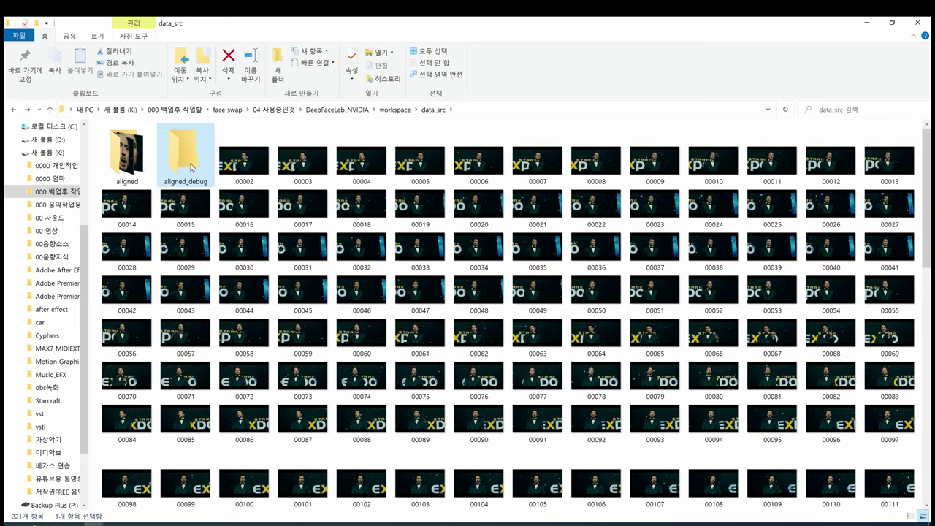
double_click(144, 159)
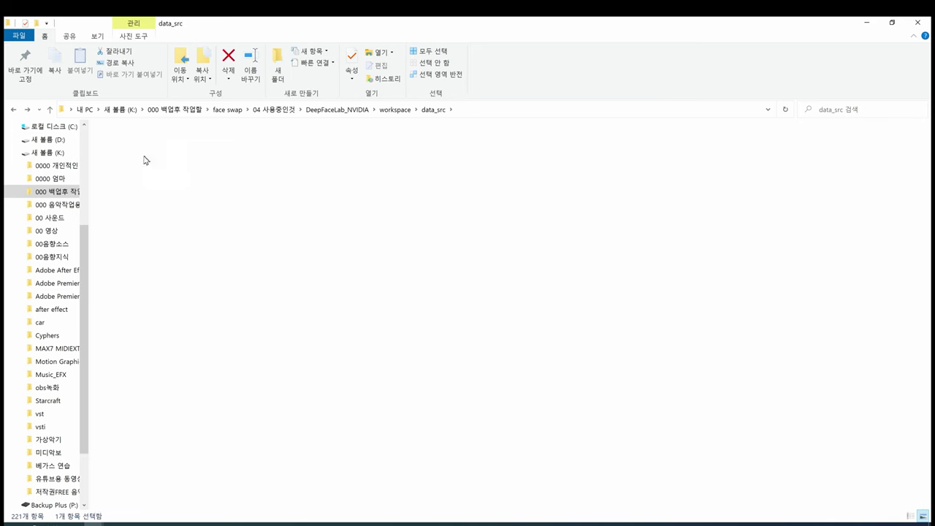
Go up from the DeepFaceLab workspace to the face swap folder and open 3 faceswap > works
key(alt+Up)
key(alt+Up)
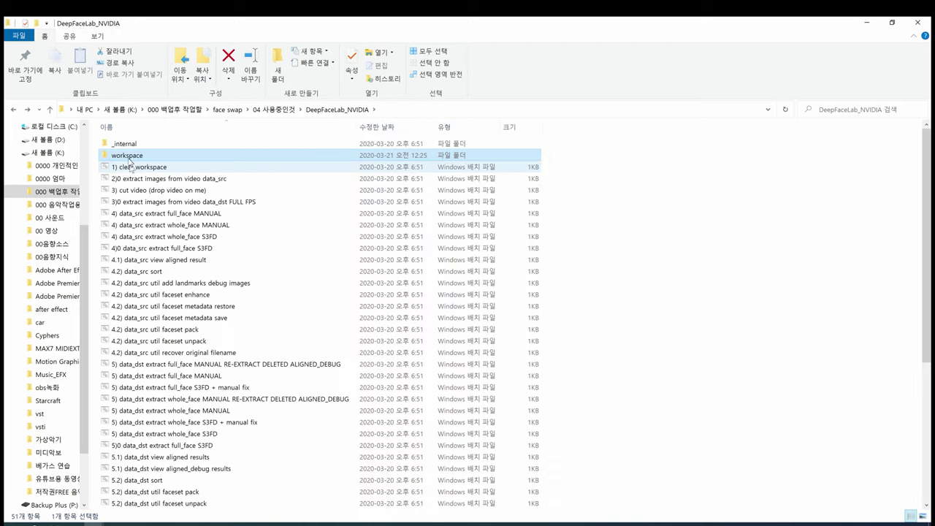
key(alt+Up)
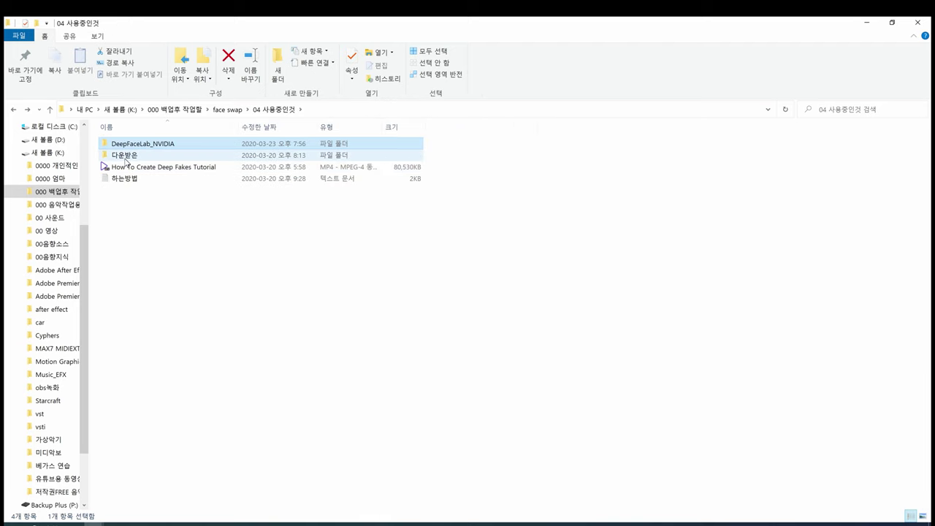
key(alt+Up)
double_click(126, 179)
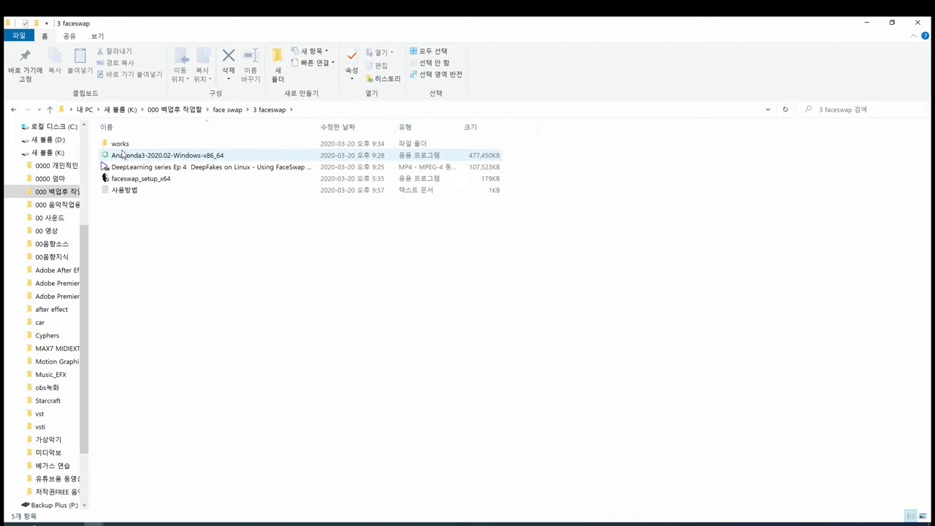
double_click(121, 144)
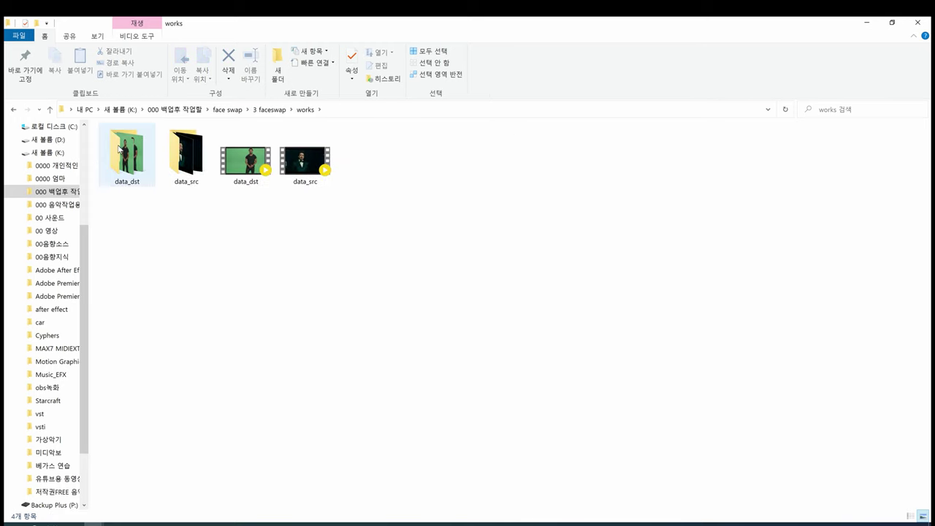
Open data_dst > aligned, browse the extracted destination faces and return to the works folder
double_click(120, 149)
double_click(135, 156)
scroll(547, 365, down, 10)
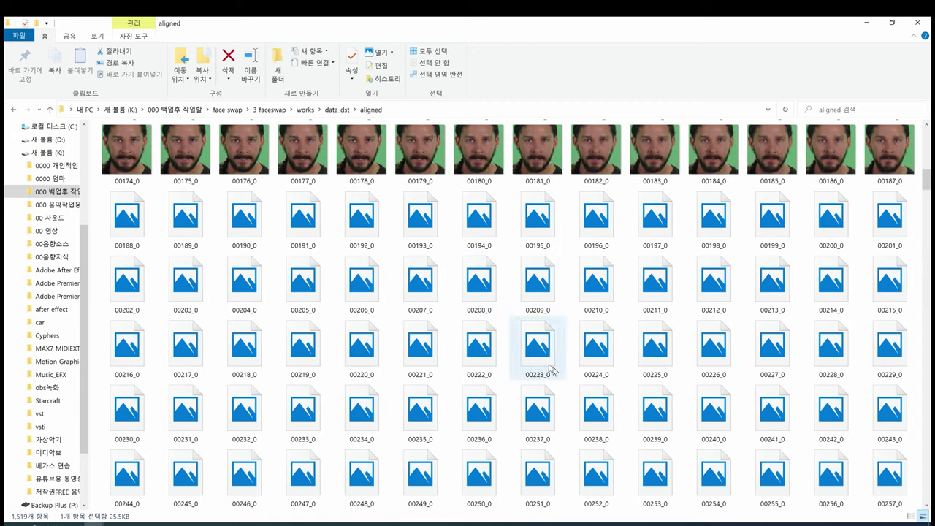
scroll(276, 257, up, 10)
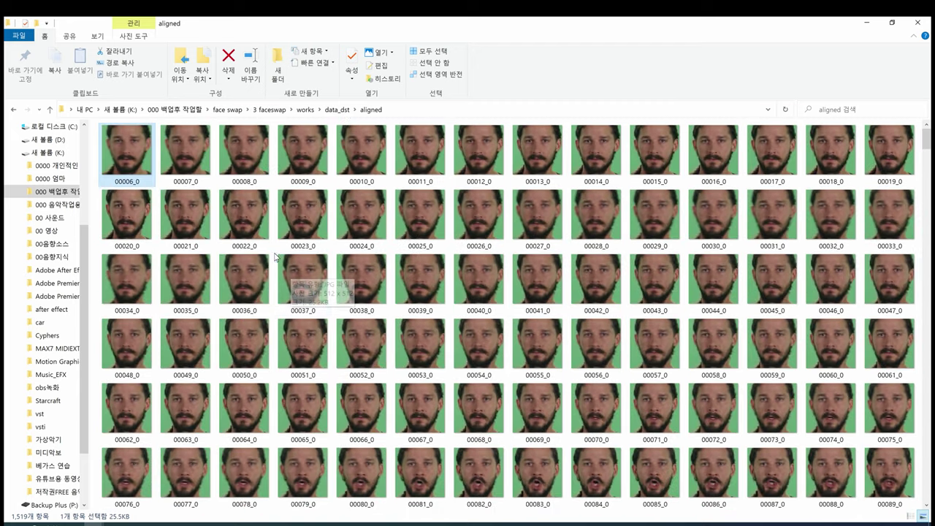
key(BackSpace)
key(BackSpace)
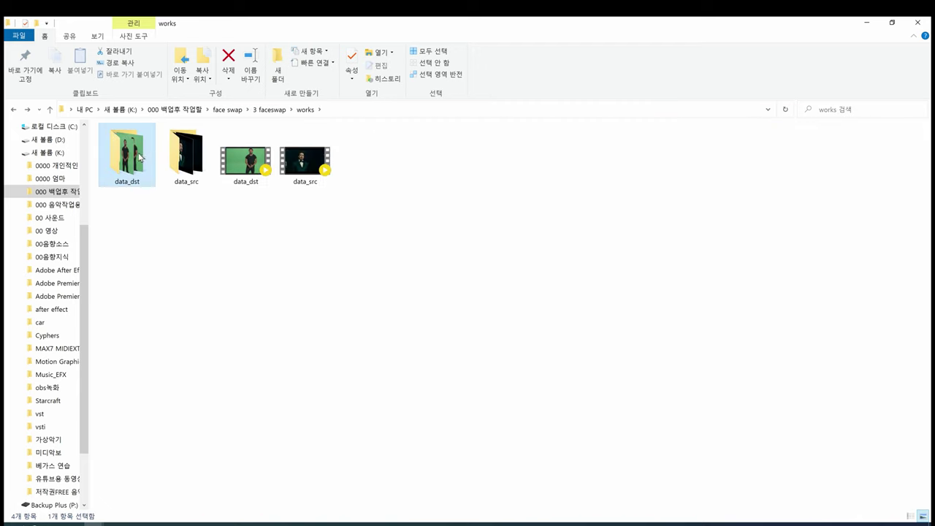
Open data_src > aligned to view the extracted source faces, and go back to data_src
double_click(184, 156)
double_click(130, 150)
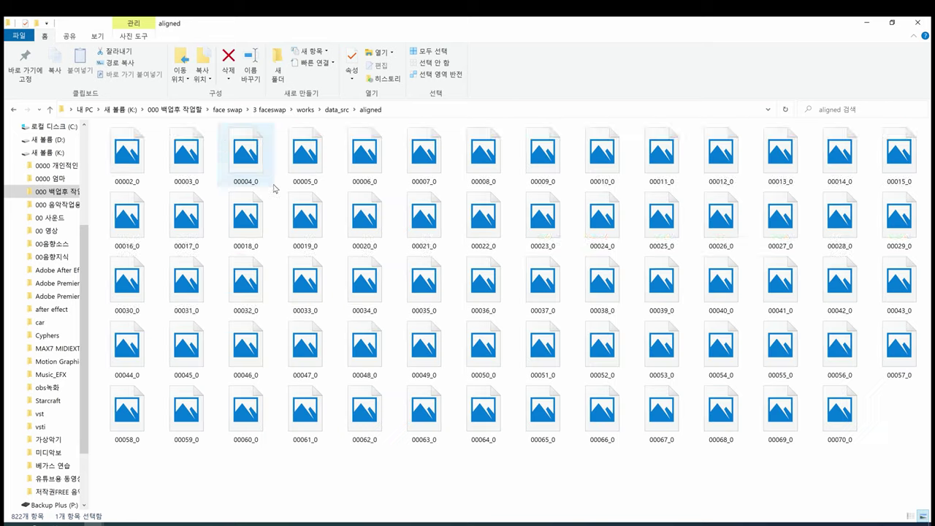
key(BackSpace)
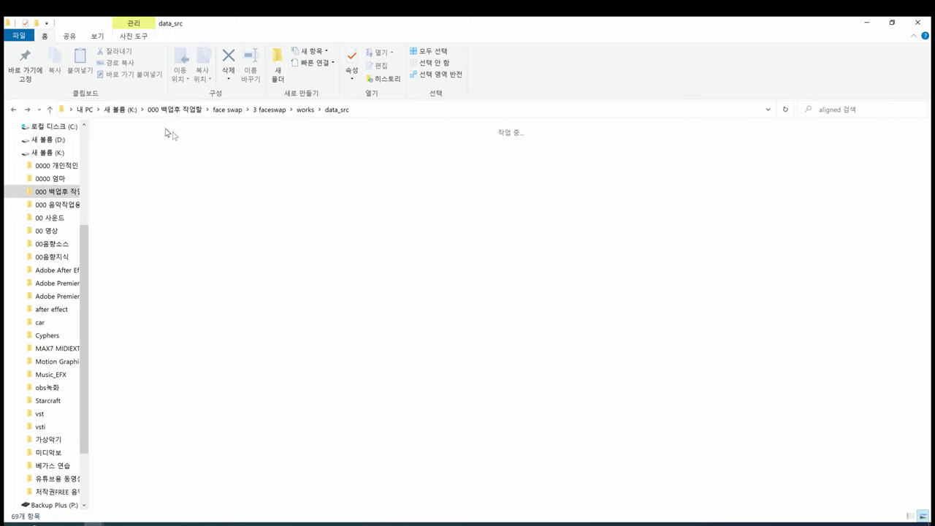
Open the aligned_debug folder, view image 00002 with its face landmark overlay, and close the image viewer
double_click(186, 153)
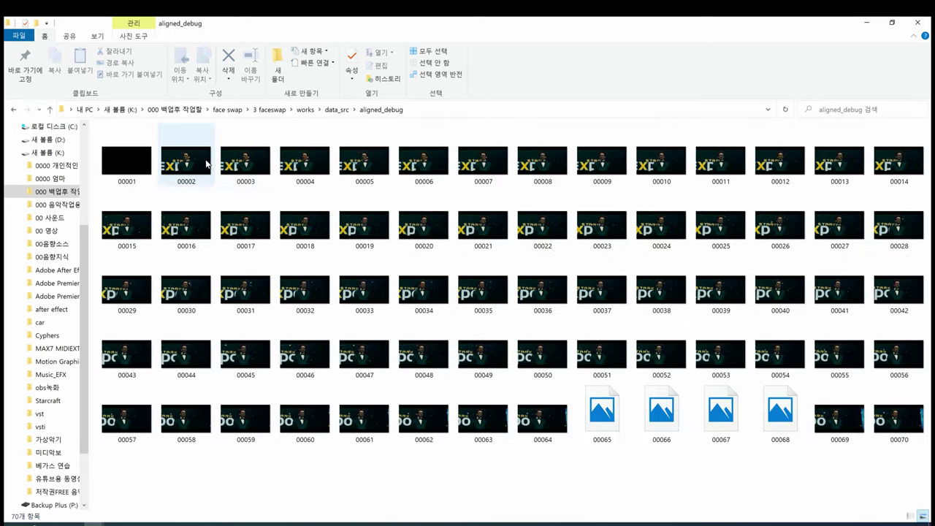
double_click(431, 209)
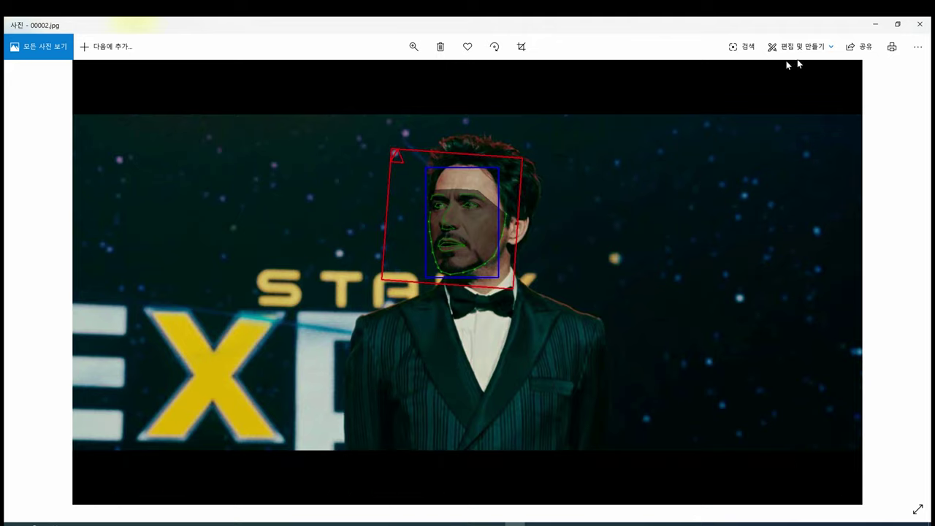
click(919, 24)
Go back up to the face swap folder and open 04 사용중인것 > DeepFaceLab_NVIDIA
key(BackSpace)
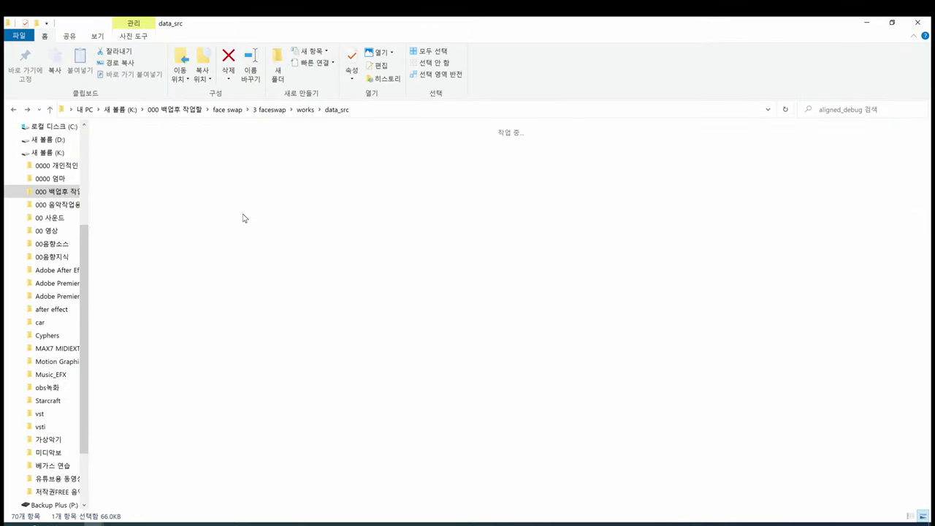
key(BackSpace)
key(BackSpace)
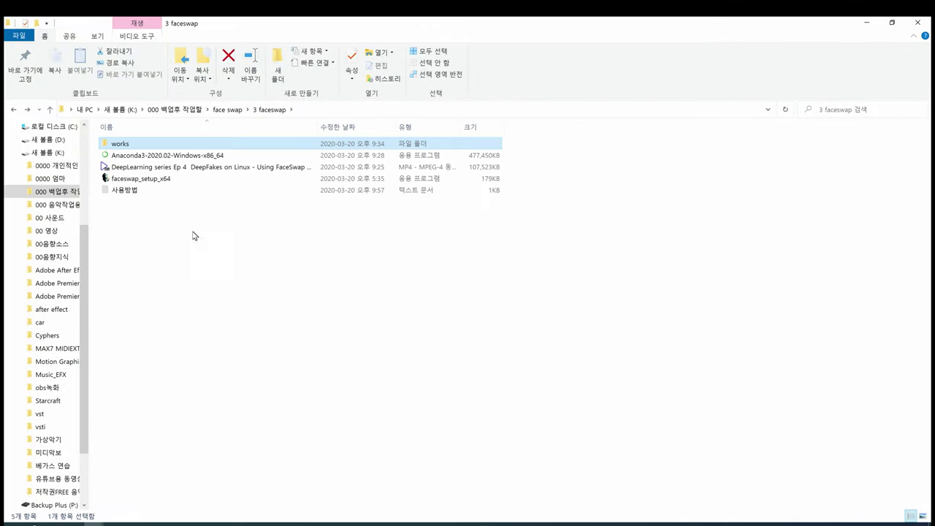
key(BackSpace)
double_click(134, 189)
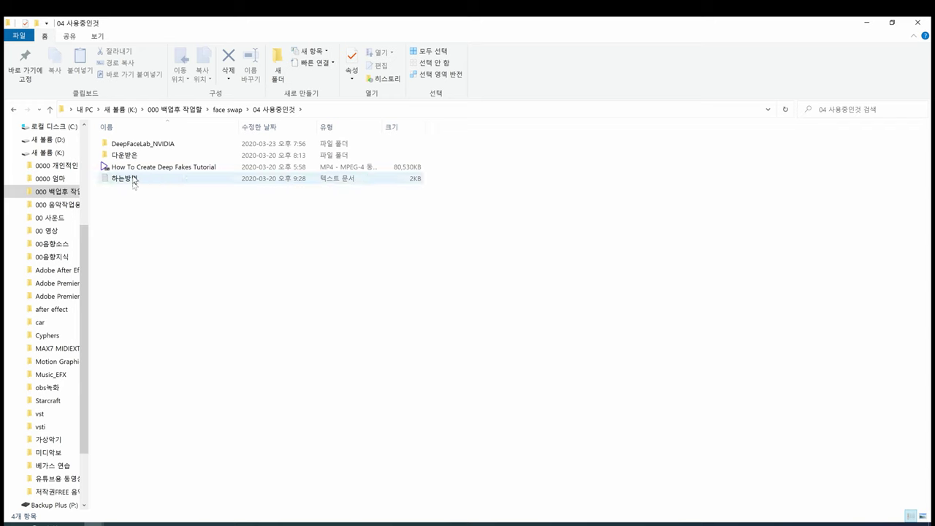
double_click(137, 146)
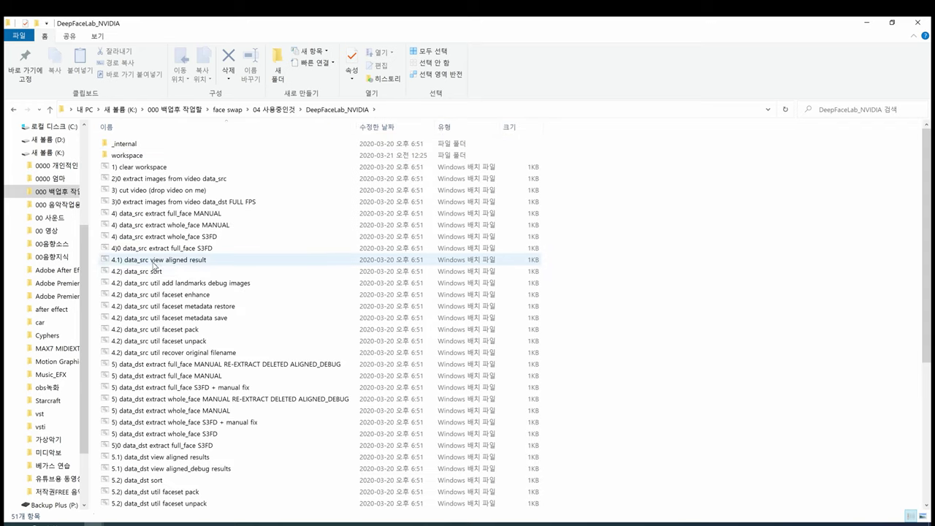
Highlight 4)0 data_src extract full_face S3FD, and select the batch files from 4.1) data_src view aligned result through 5) data_dst extract whole_face S3FD
click(145, 249)
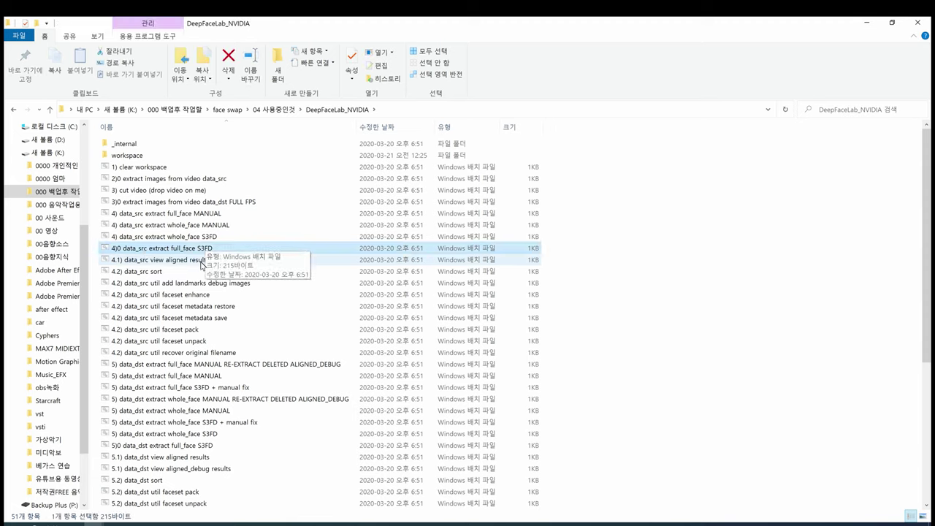
click(181, 262)
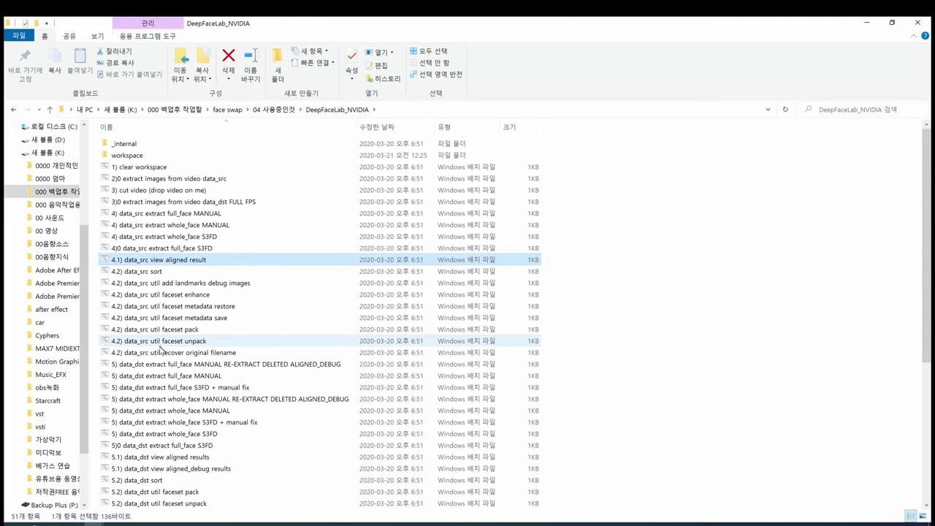
shift+click(162, 434)
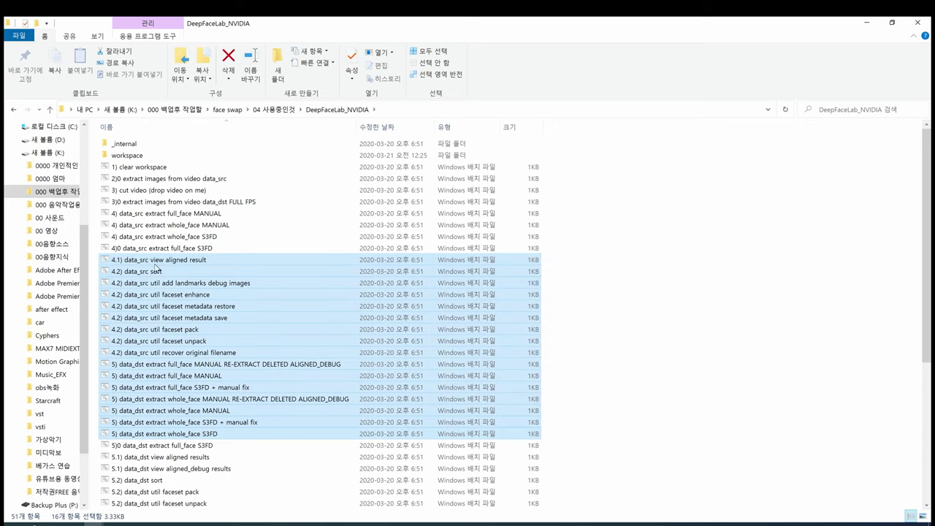
Point out the step 4 data_src face extraction batch files, covering the full_face and whole_face MANUAL and S3FD variants
click(165, 214)
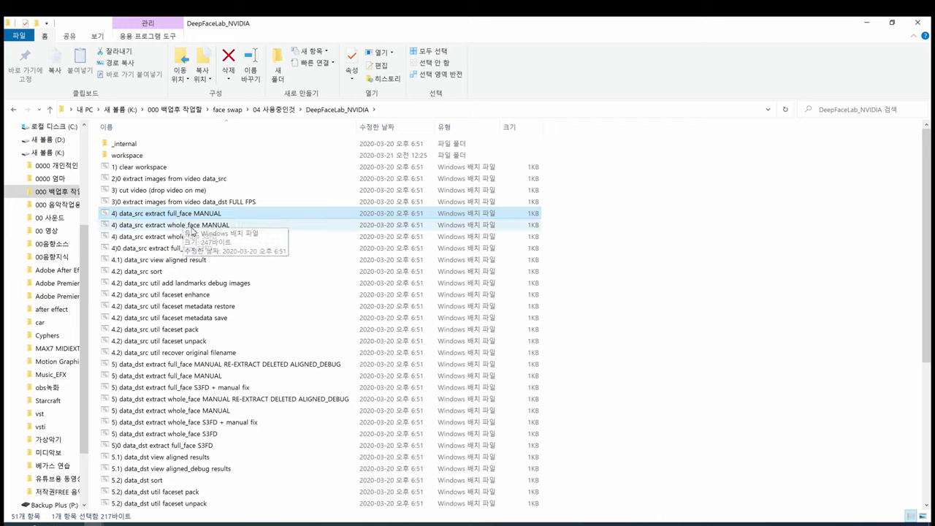
click(194, 229)
click(190, 237)
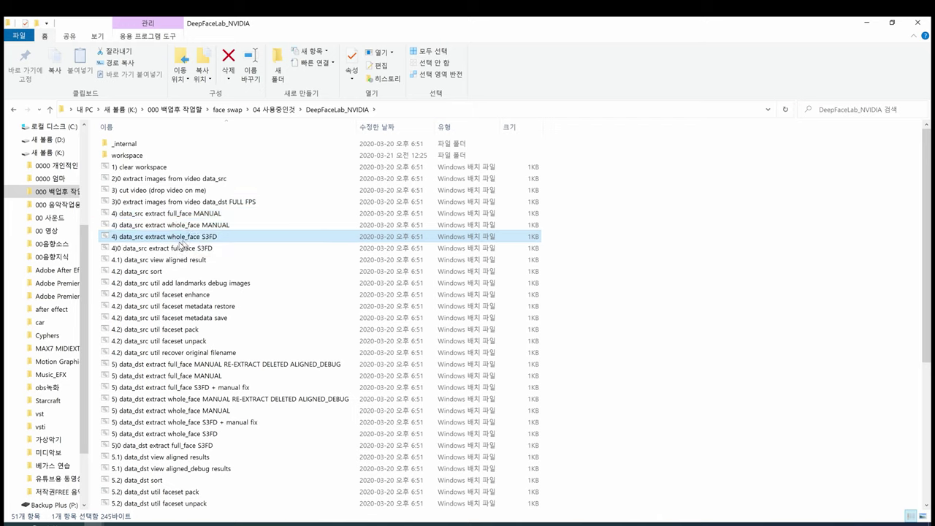
click(176, 249)
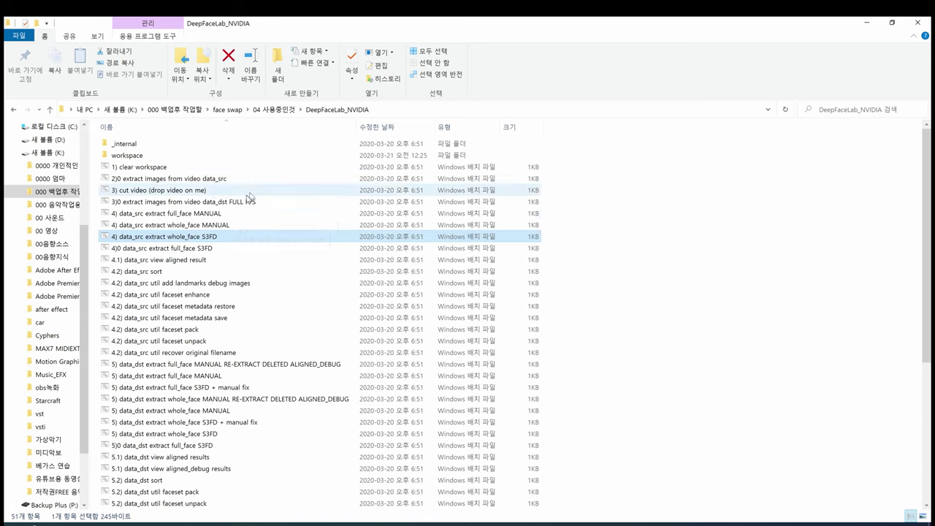
click(182, 249)
Go through the 4.1 and 4.2 data_src batch files one by one, from view aligned result to recover original filename
click(182, 260)
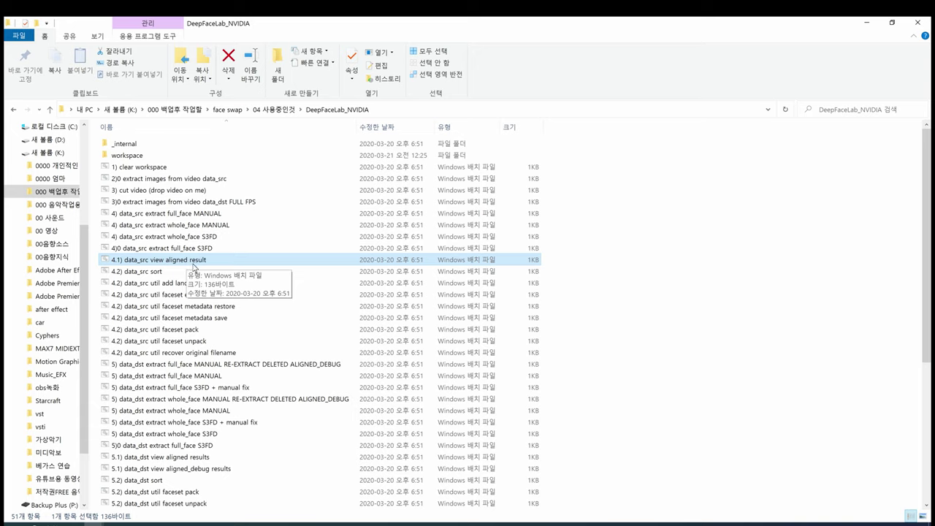
click(151, 271)
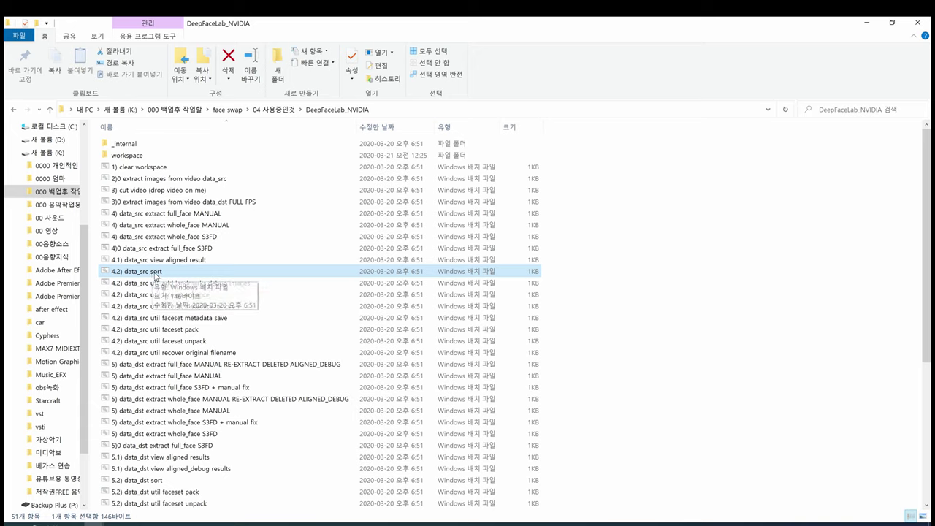
click(179, 286)
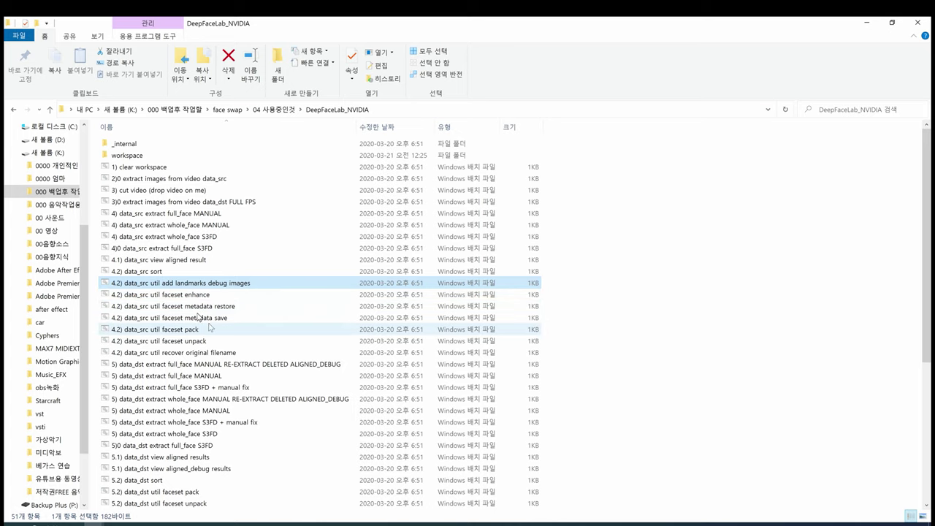
click(191, 306)
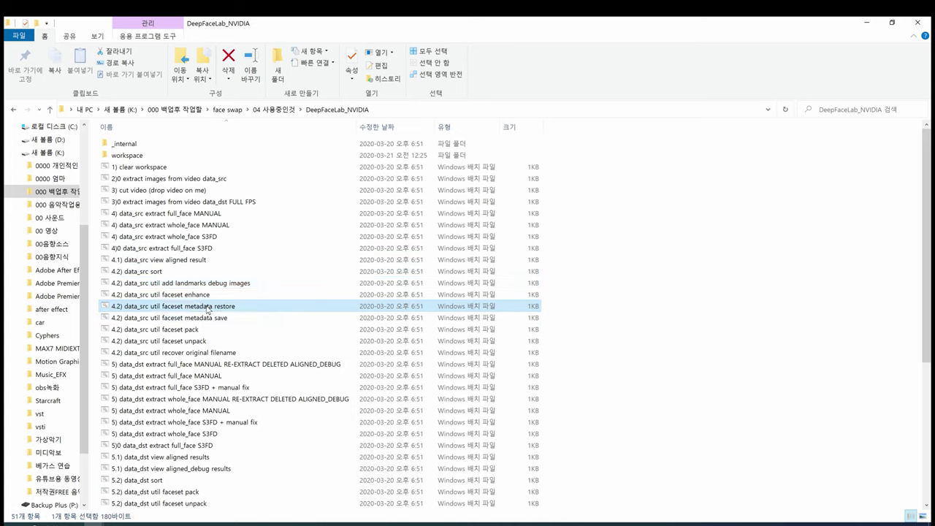
click(220, 319)
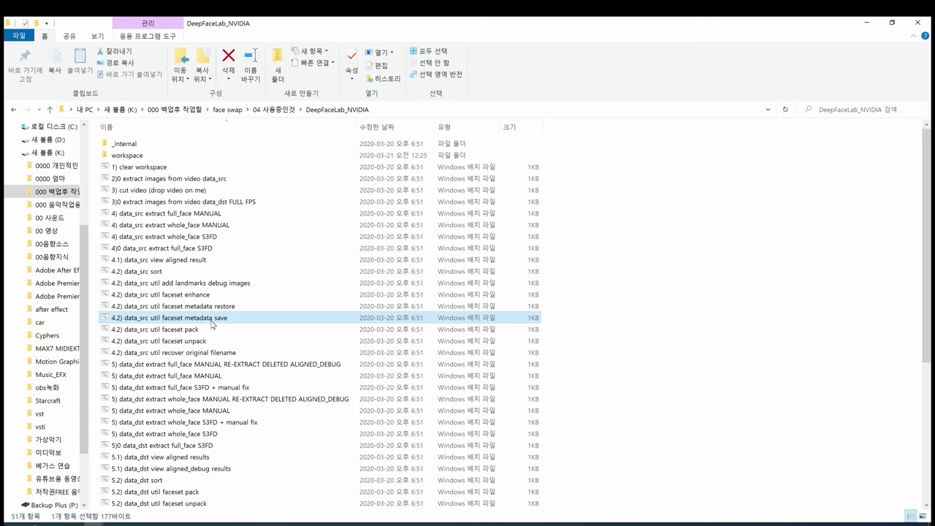
click(194, 330)
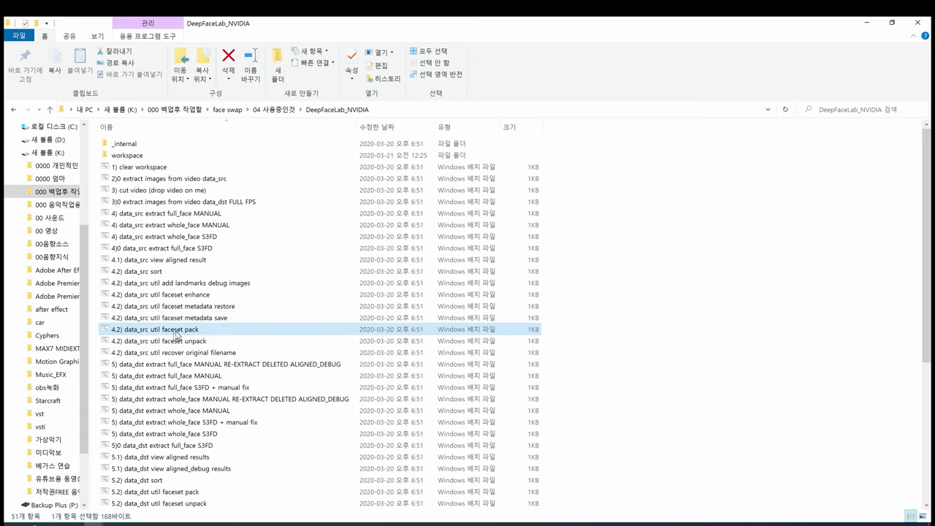
click(198, 341)
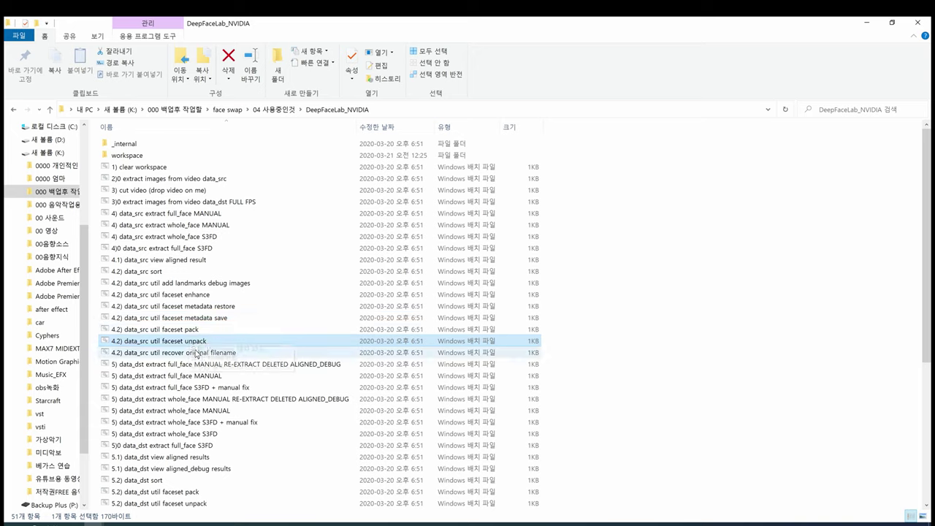
click(202, 356)
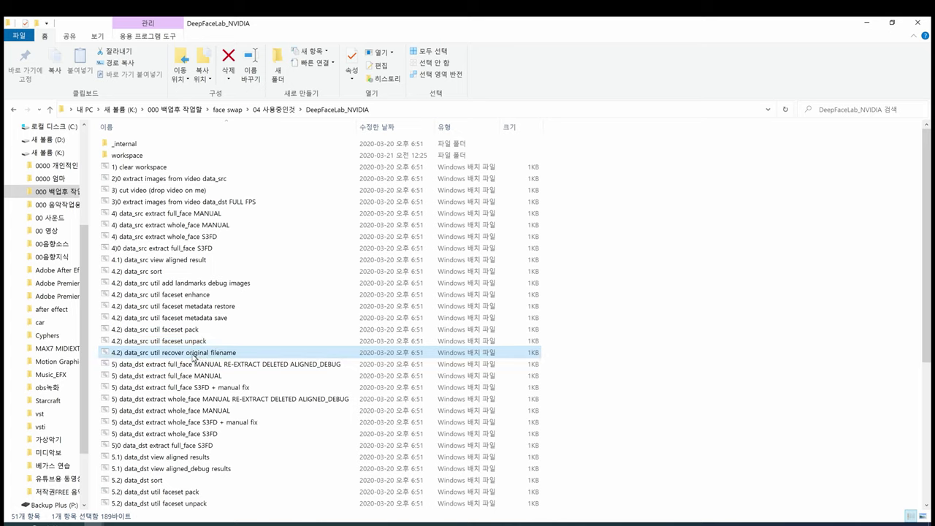
Go through the step 5 data_dst extraction batch files one by one, from full_face MANUAL RE-EXTRACT DELETED ALIGNED_DEBUG to whole_face S3FD
click(234, 364)
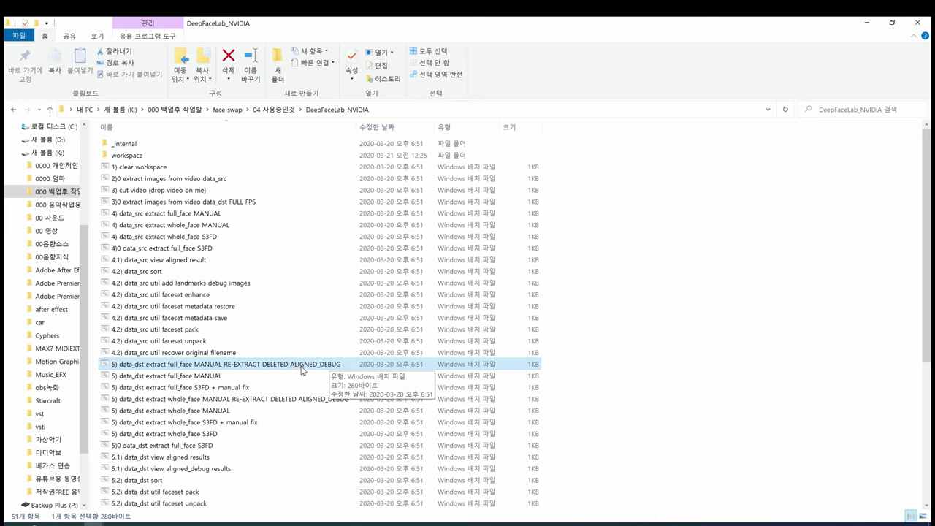
click(200, 375)
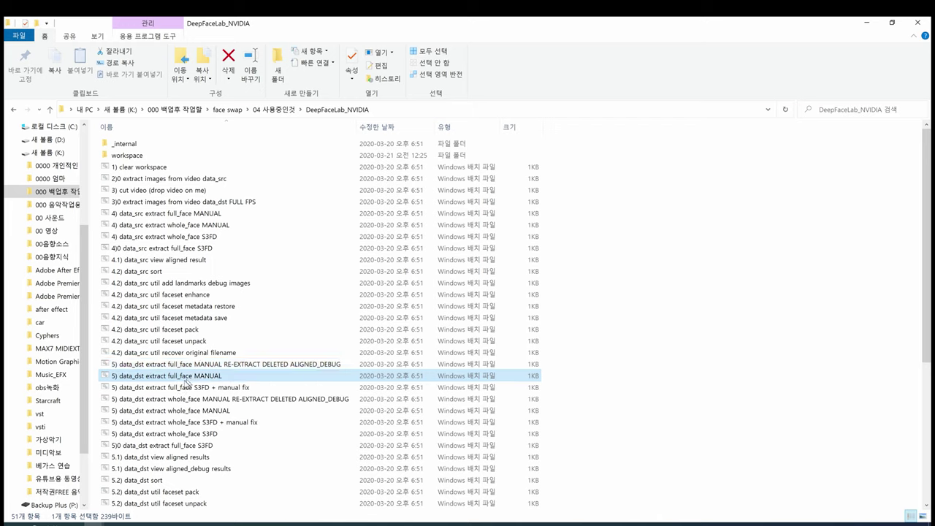
click(197, 389)
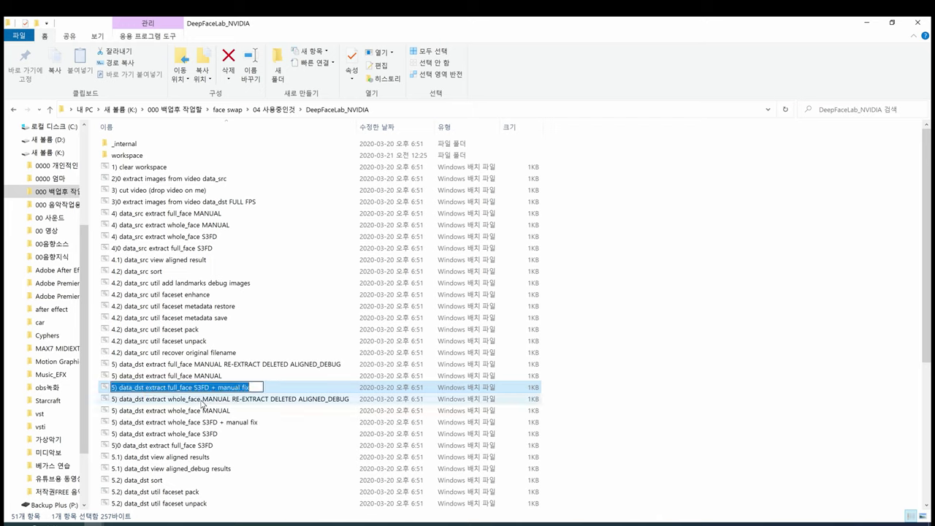
click(196, 399)
click(194, 410)
click(192, 422)
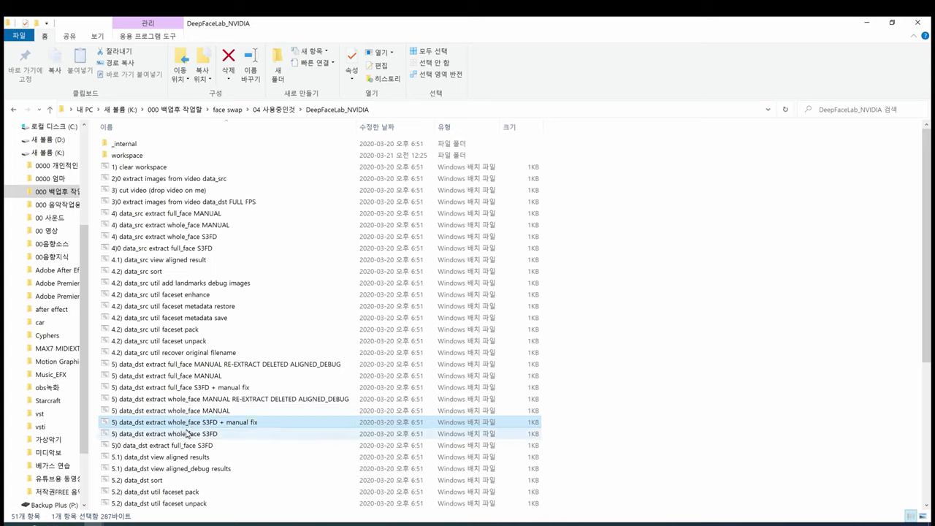
click(187, 434)
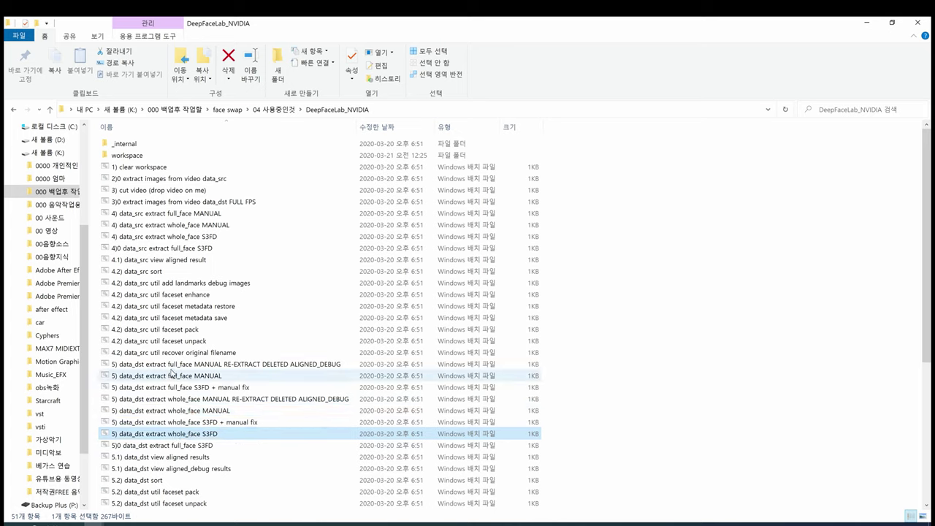
Highlight the step 5 data_dst whole_face variants as a group, the full_face variants as another, and then whole_face S3FD alone
shift+click(173, 399)
click(174, 387)
shift+click(176, 365)
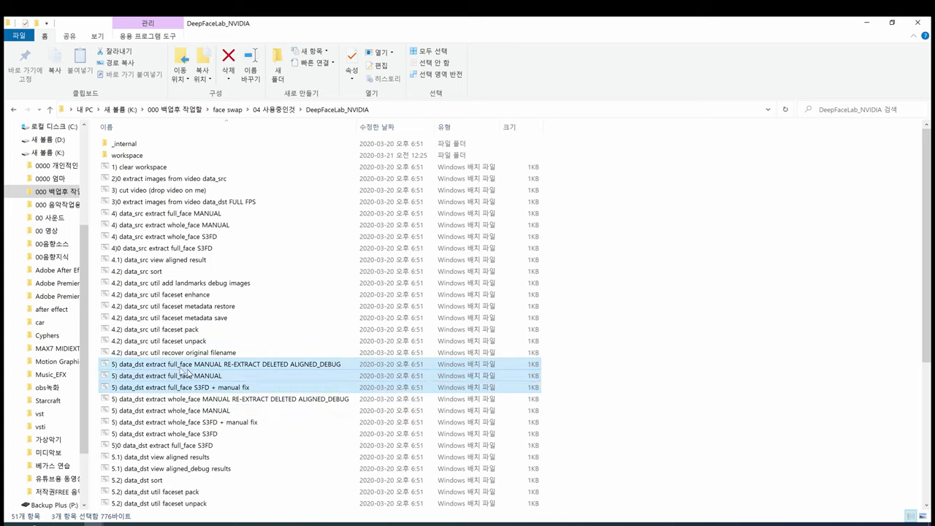
click(180, 435)
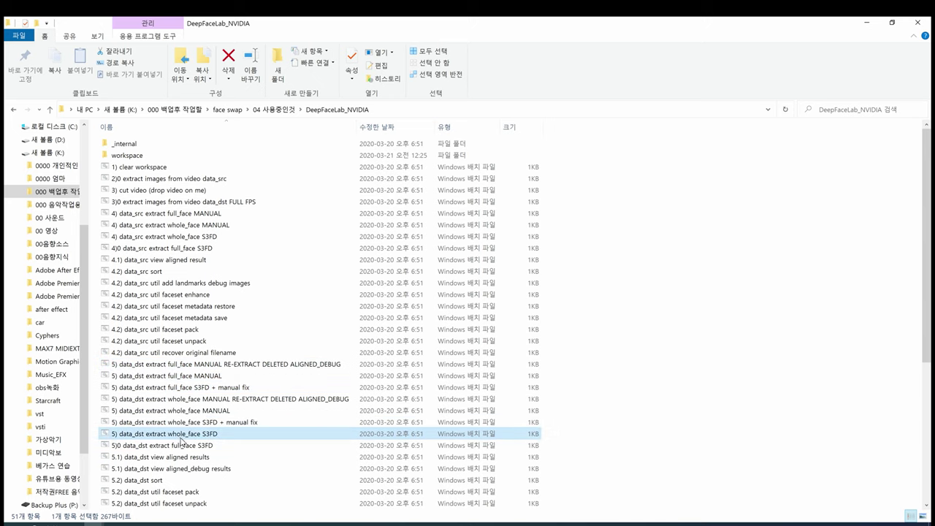
Point out 5)0 data_dst extract full_face S3FD as the counterpart of 4)0 data_src extract full_face S3FD
scroll(175, 438, down, 2)
click(161, 377)
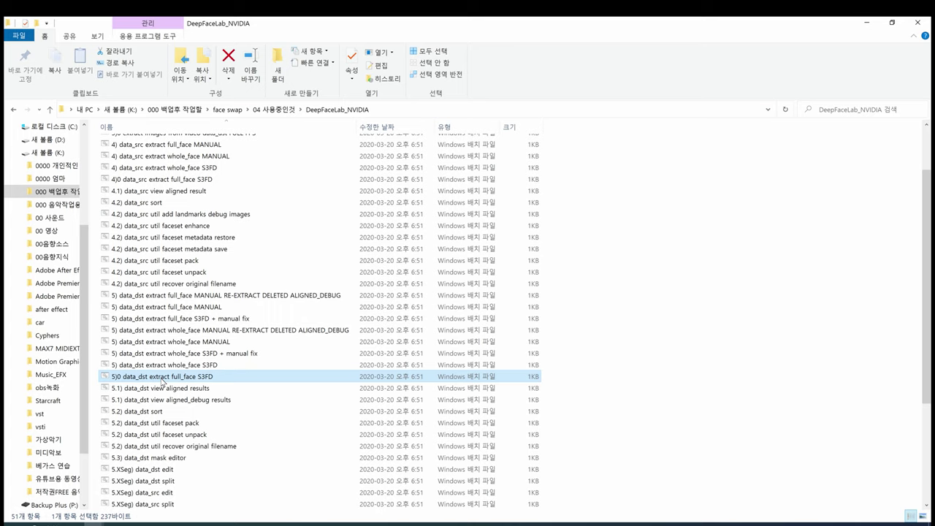
click(138, 182)
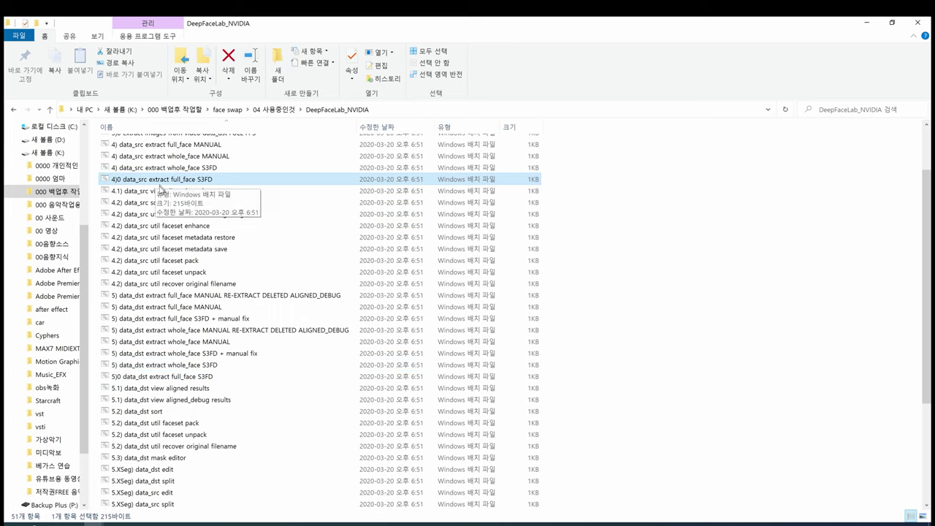
click(165, 368)
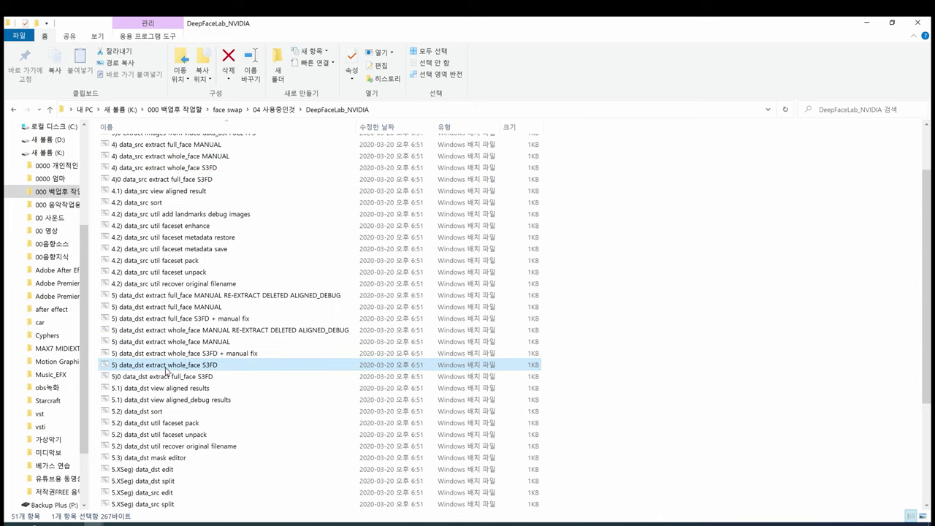
click(186, 379)
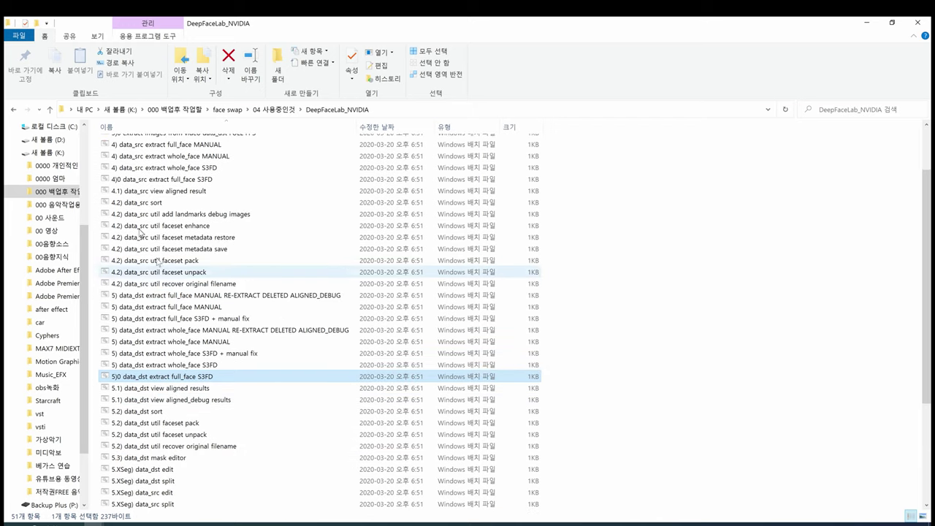
Look into workspace > data_dst and its aligned_debug folder, and return to the DeepFaceLab_NVIDIA folder
scroll(146, 182, up, 2)
double_click(120, 156)
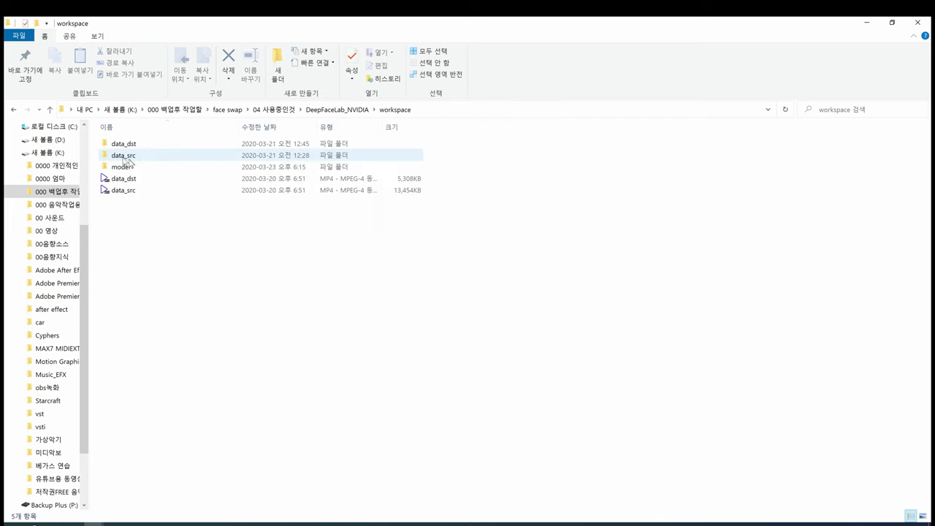
double_click(128, 144)
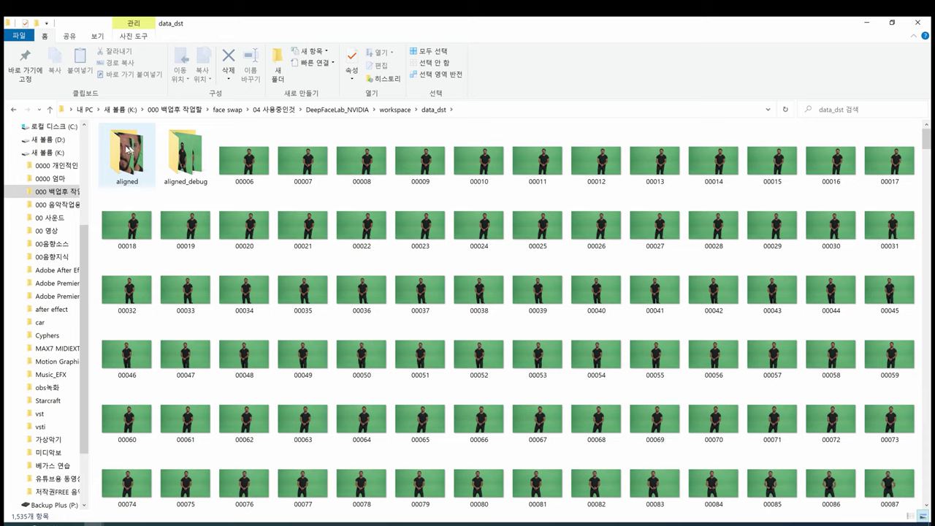
click(136, 157)
click(185, 160)
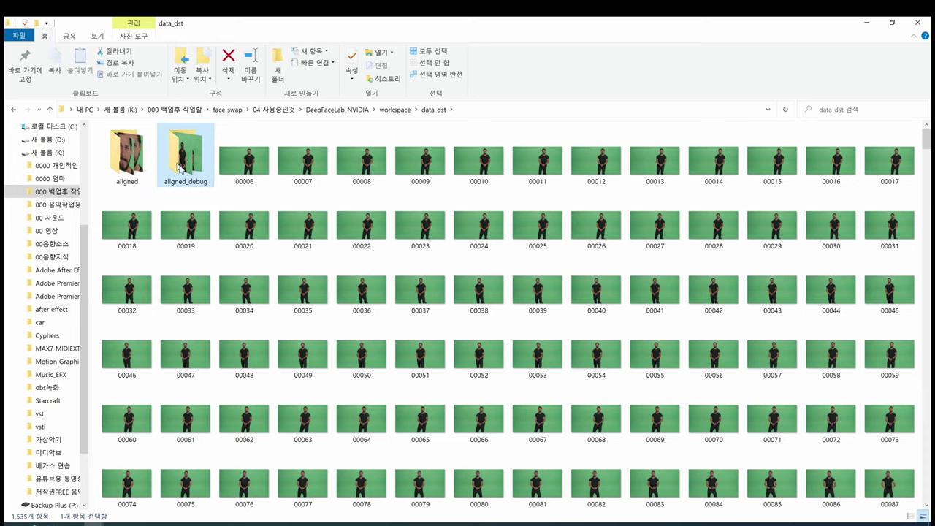
double_click(192, 155)
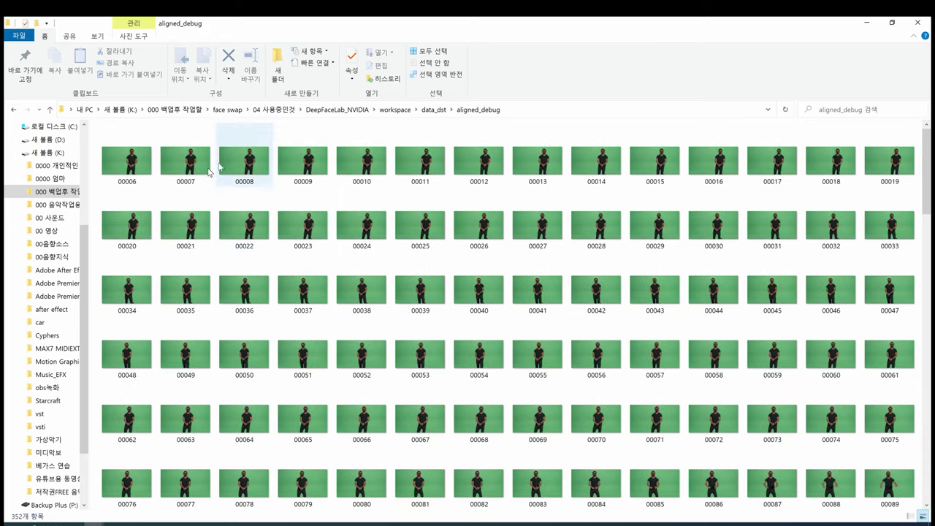
key(BackSpace)
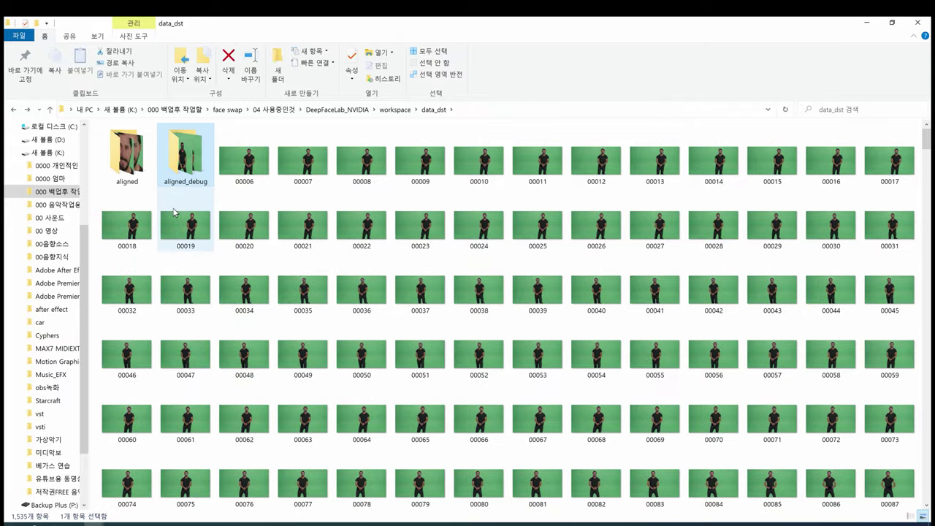
key(BackSpace)
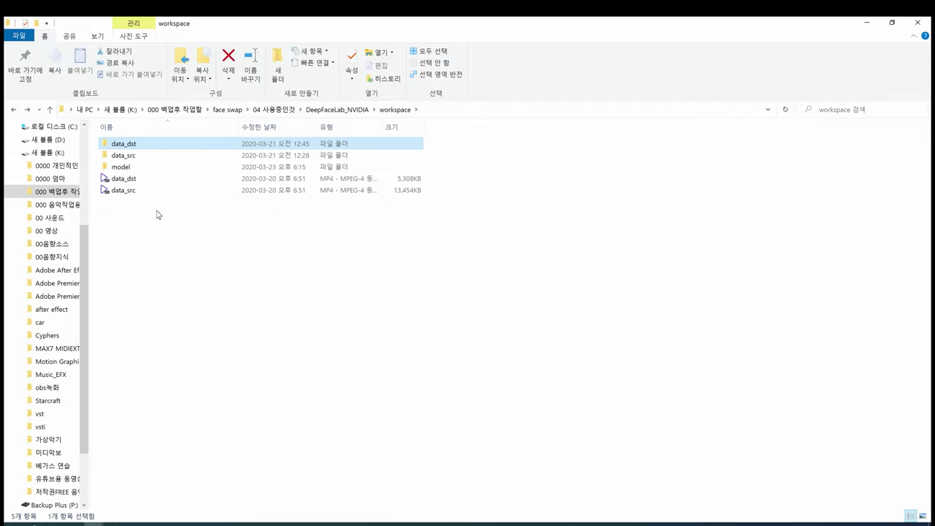
key(BackSpace)
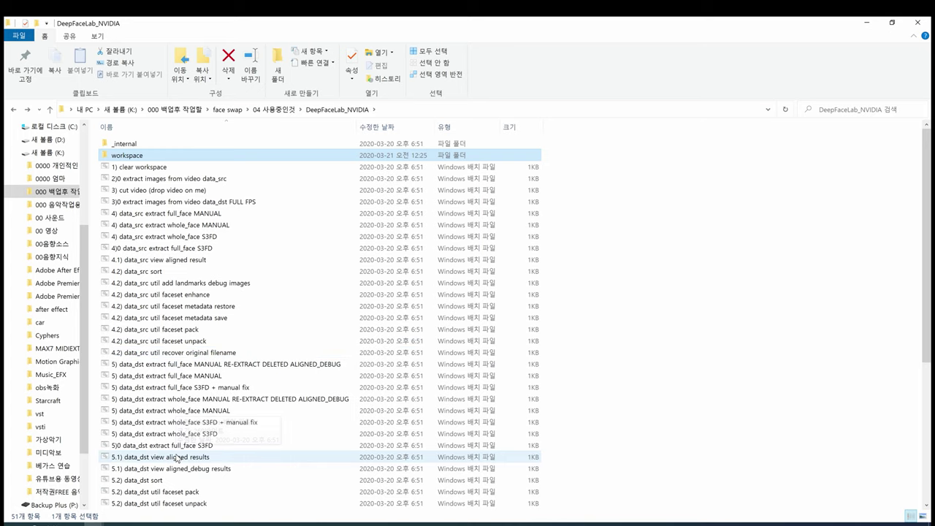
Highlight the image extraction files 2)0 data_src and 3)0 data_dst FULL FPS, followed by face extraction files 4)0 and 5)0
click(150, 202)
ctrl+click(150, 179)
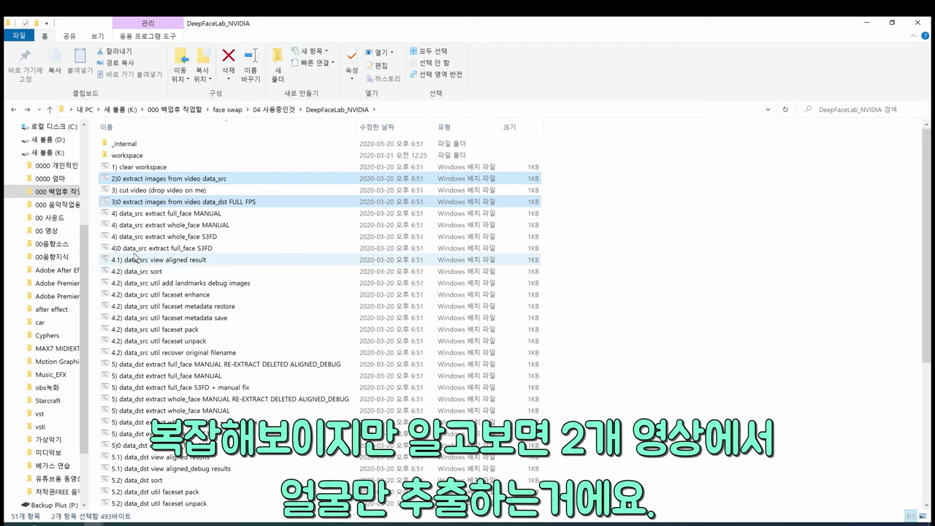
click(135, 251)
key(alt)
click(139, 444)
Select the batch files from 5.1) data_dst view aligned results through 5.XSeg)0 data_src merge
click(143, 456)
scroll(142, 447, down, 5)
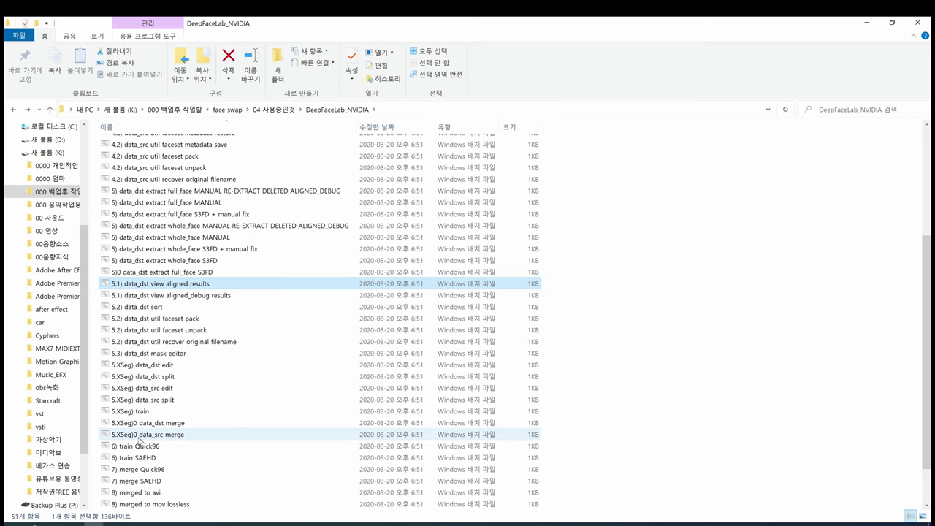
shift+click(139, 436)
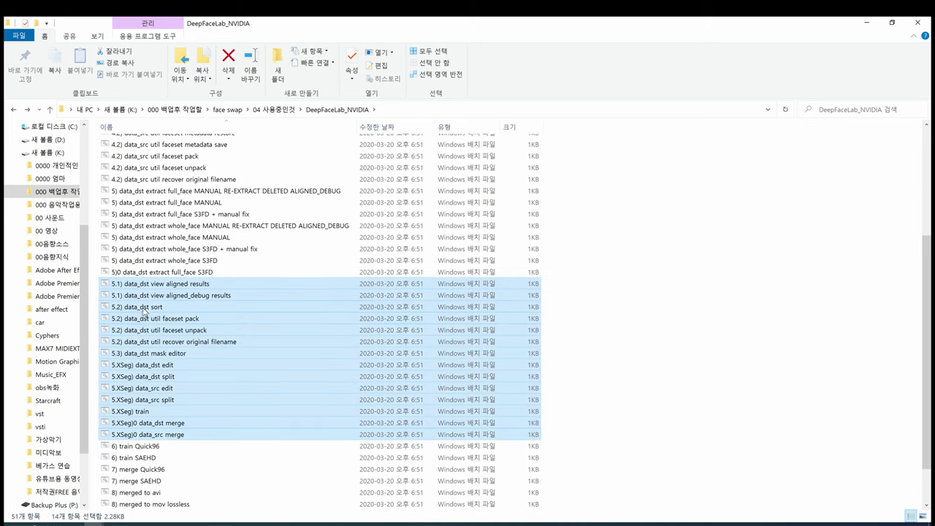
Point out the data_dst files 5.1) view aligned_debug results, 5.1) view aligned results, 5.2) util faceset unpack and 5.3) mask editor
click(149, 295)
click(172, 286)
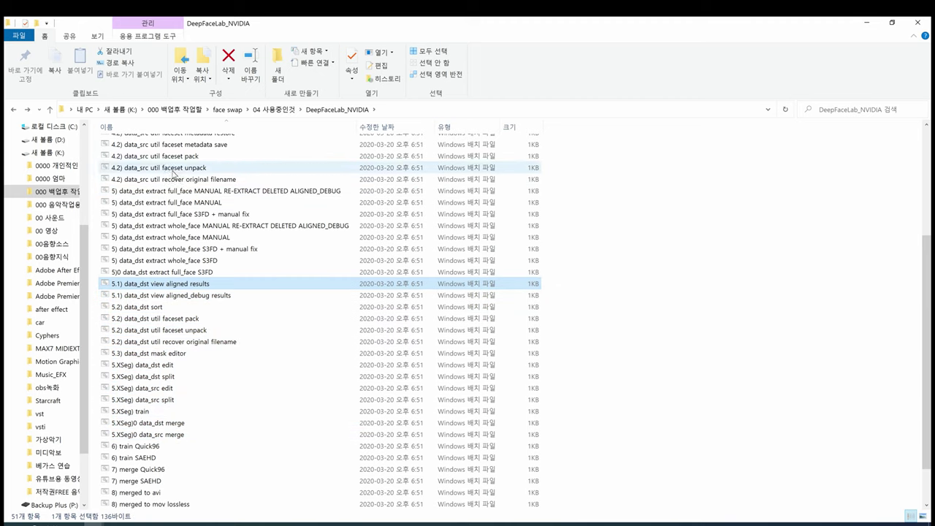
click(178, 330)
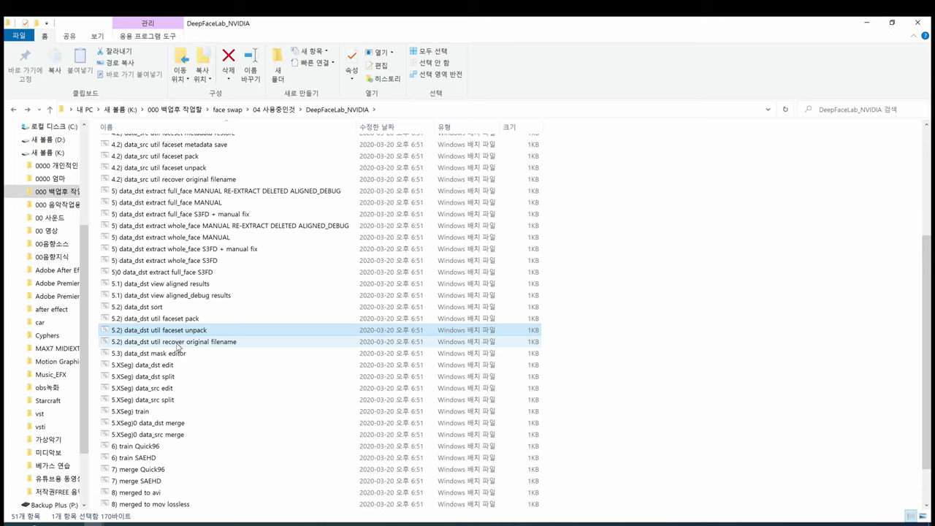
click(169, 353)
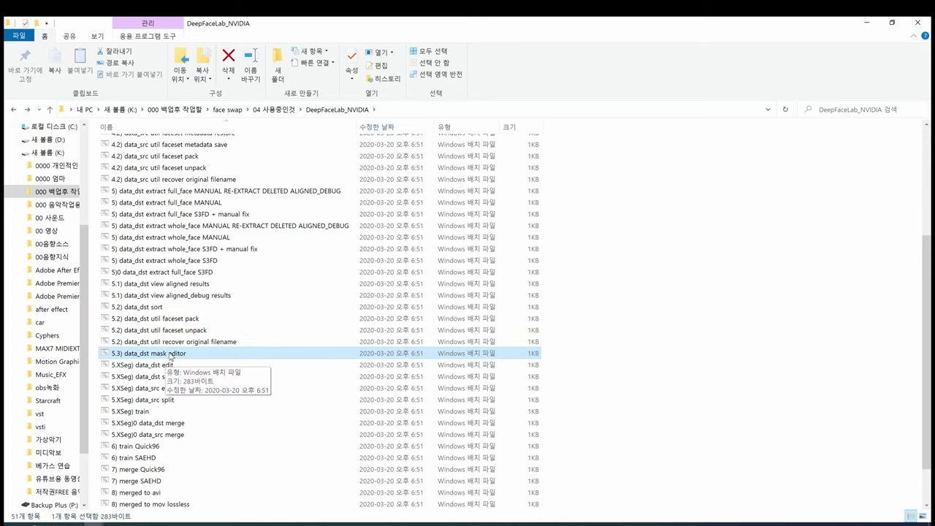
Go through the 5.XSeg batch files for data_dst and data_src edit and split, ending on 5.XSeg) train
click(162, 364)
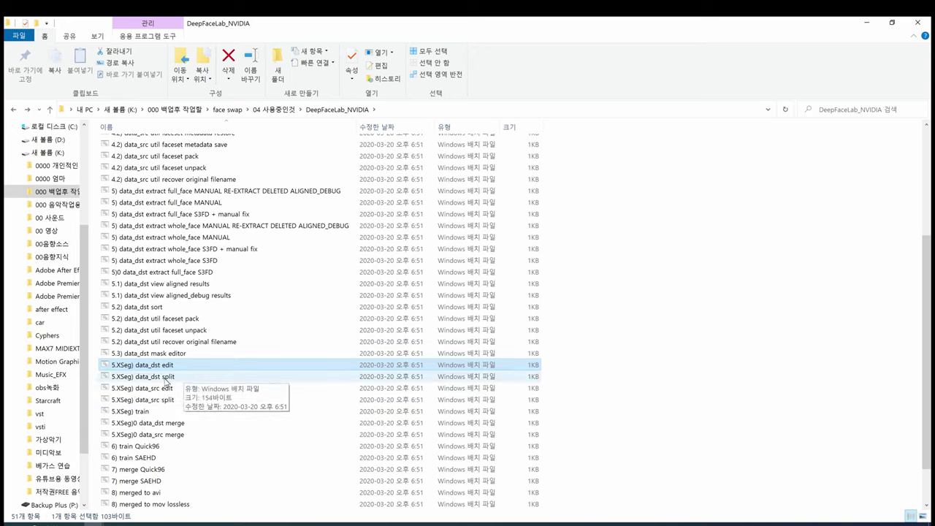
click(159, 378)
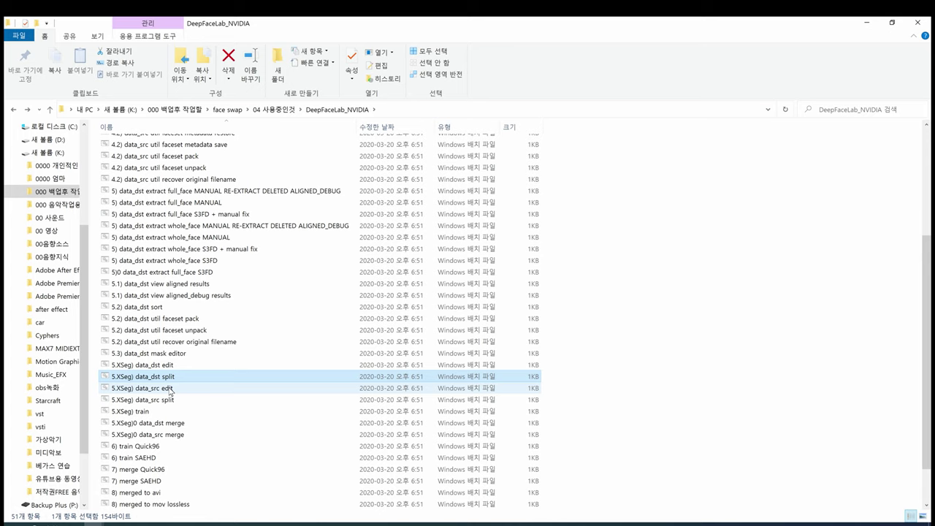
click(165, 389)
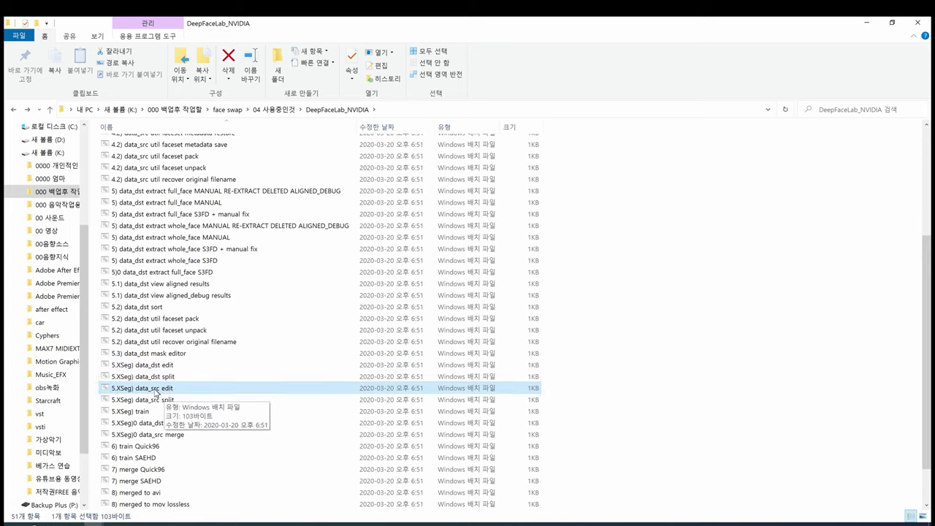
ctrl+click(163, 399)
ctrl+click(162, 376)
ctrl+click(157, 365)
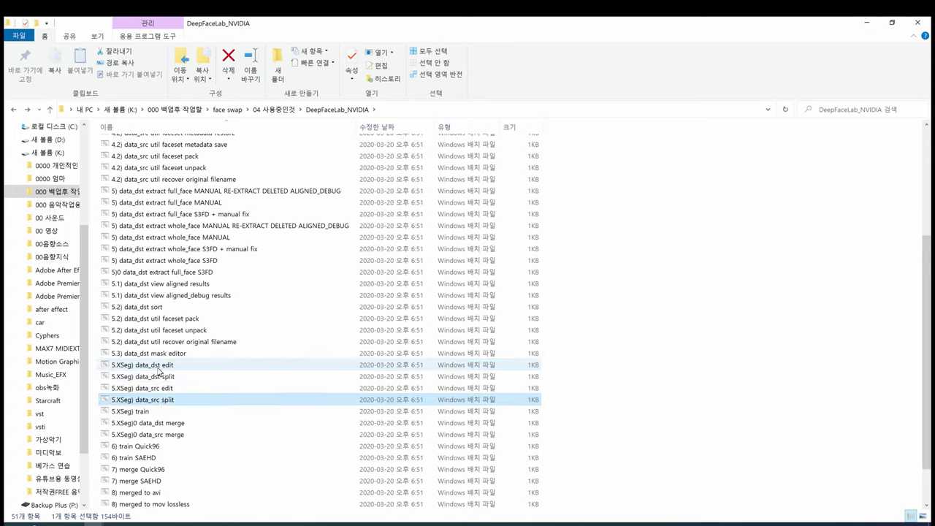
click(151, 413)
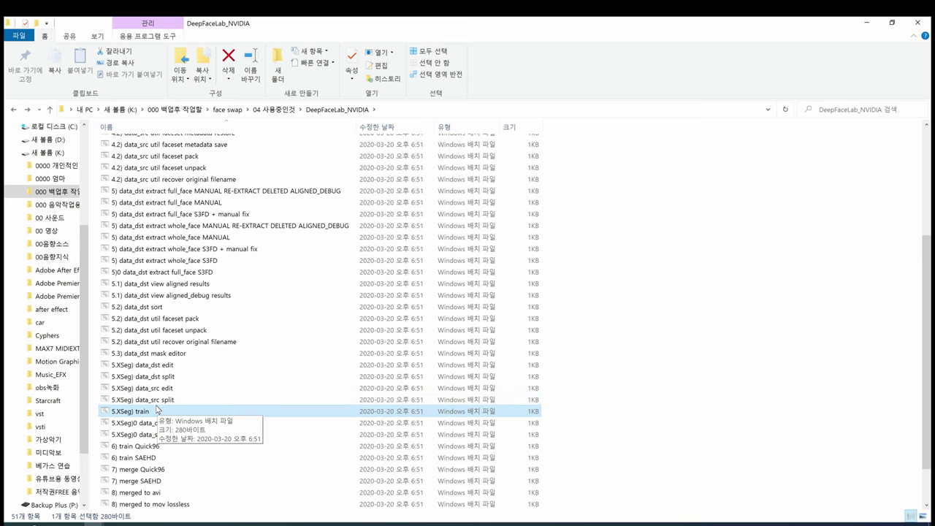
Switch to the beautiful-1274056 picture in Paint and draw a red circle about 1089 × 1031 px on the stairs beside the woman
scroll(155, 409, up, 5)
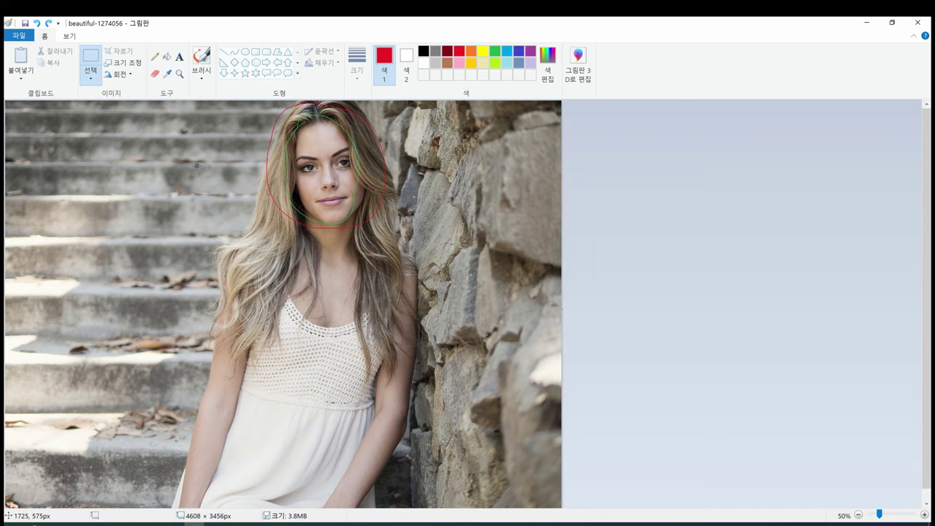
drag(71, 139, 179, 231)
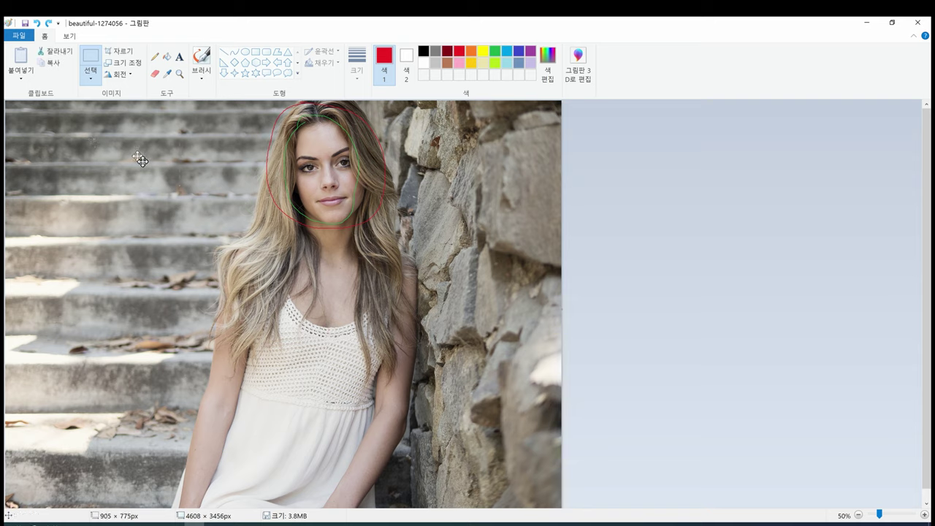
click(246, 53)
drag(70, 122, 202, 247)
With the Pencil, sketch a dashed face outline inside the circle and a double-headed arrow linking it to the woman's face, then return to File Explorer
click(153, 58)
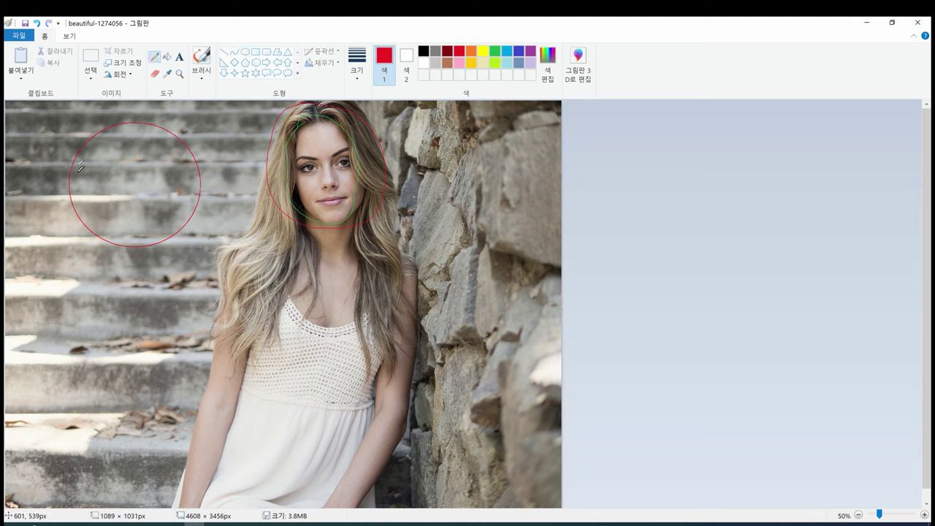
mouse_move(201, 201)
mouse_down()
mouse_move(118, 245)
mouse_move(86, 222)
mouse_up()
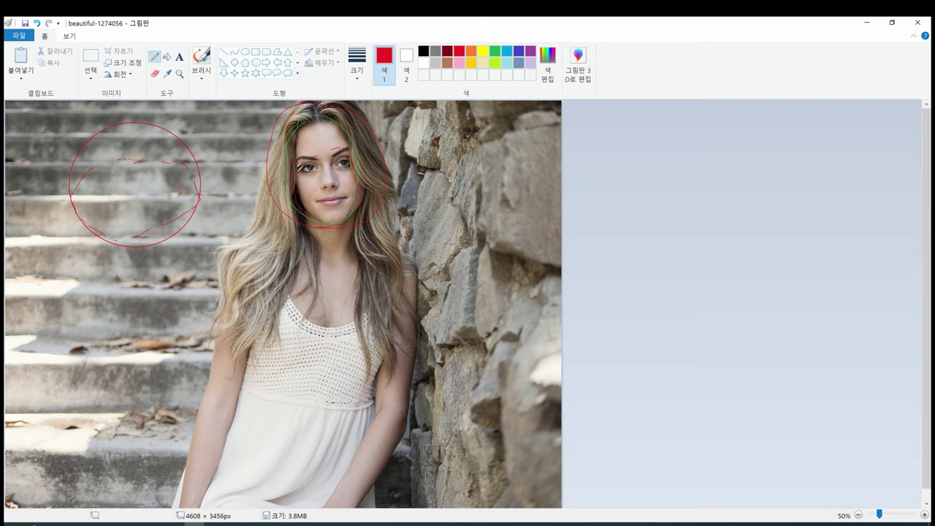
drag(197, 180, 285, 181)
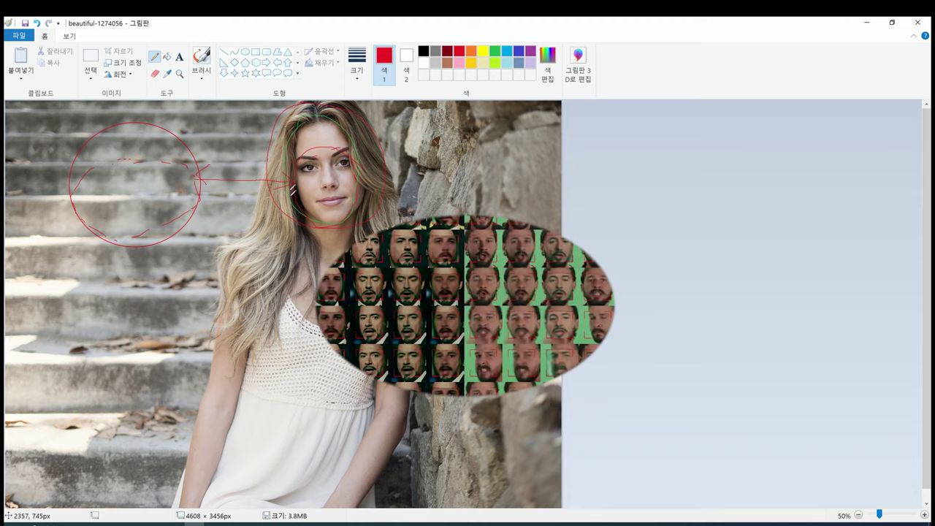
mouse_move(138, 246)
mouse_down()
mouse_move(132, 279)
mouse_move(165, 271)
mouse_up()
drag(314, 290, 323, 258)
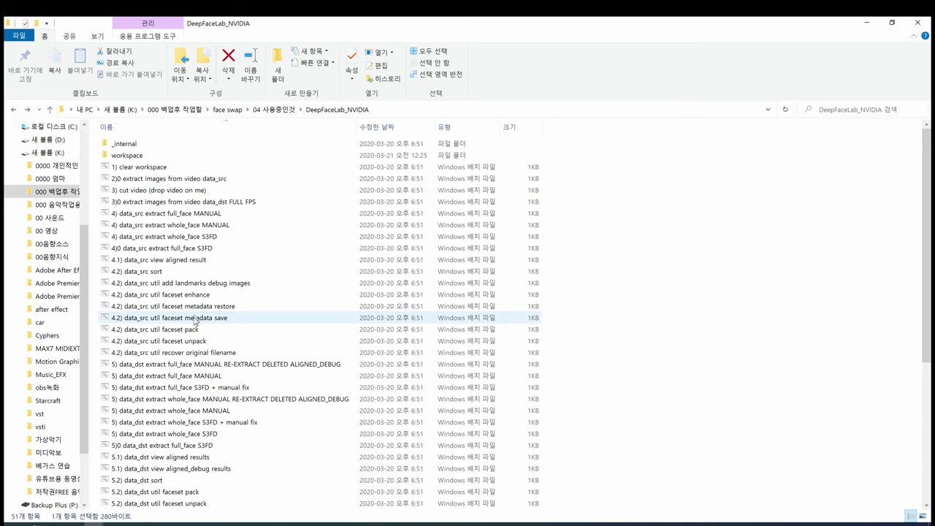
Point out 5.XSeg) train and the 5.XSeg)0 data_dst merge and data_src merge batch files, singly and together
scroll(196, 369, down, 6)
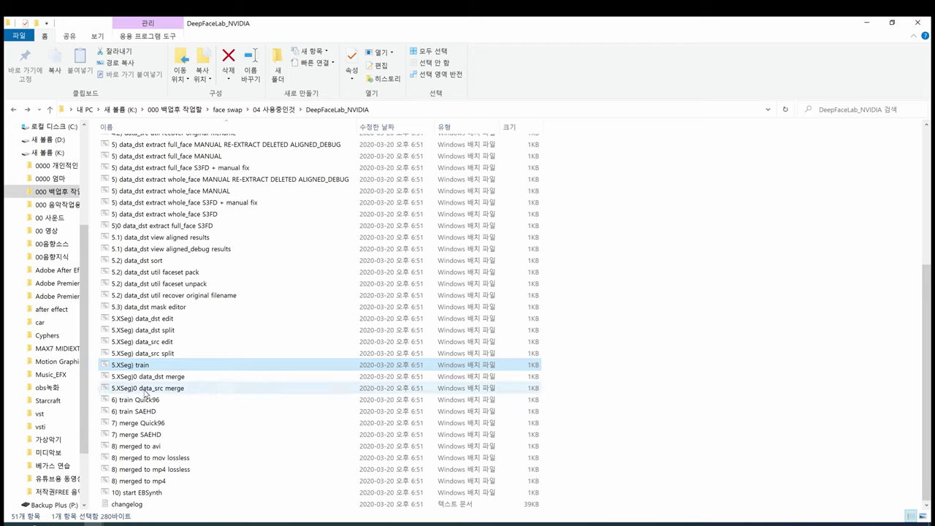
shift+click(146, 388)
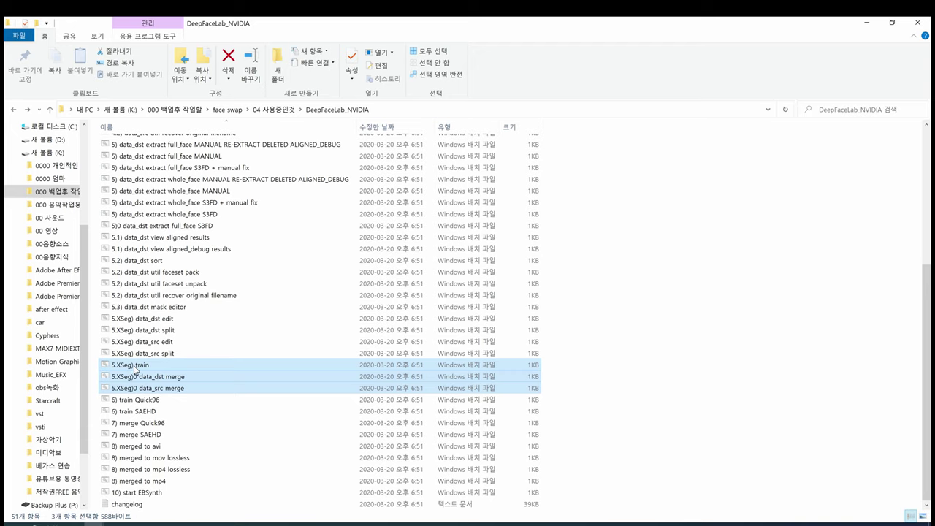
click(136, 367)
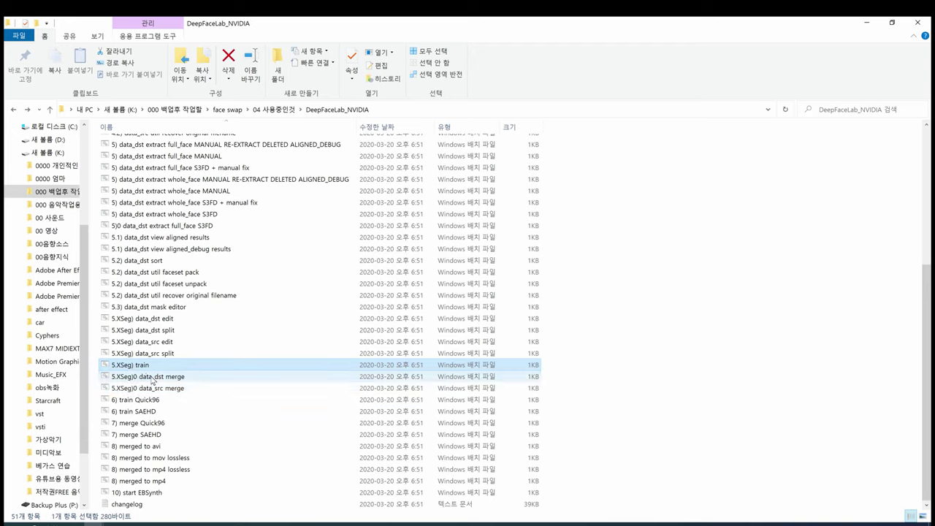
click(150, 388)
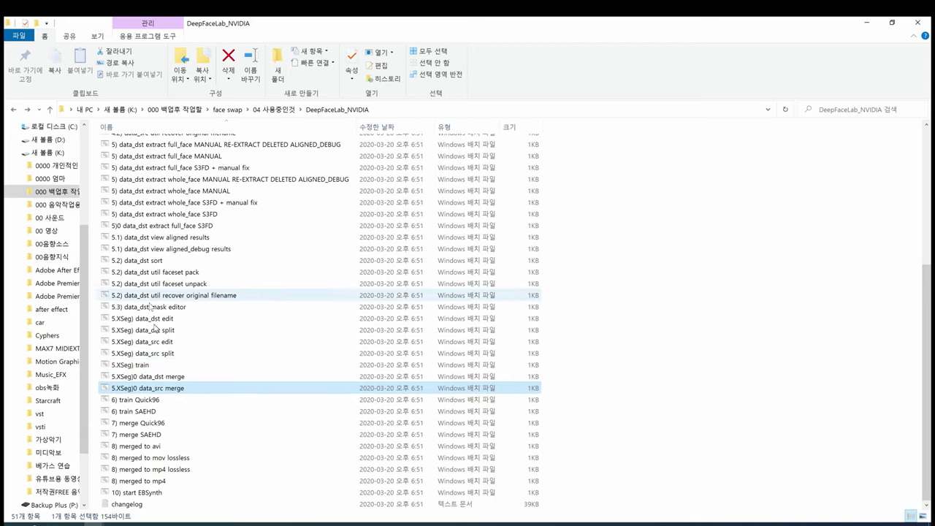
click(146, 367)
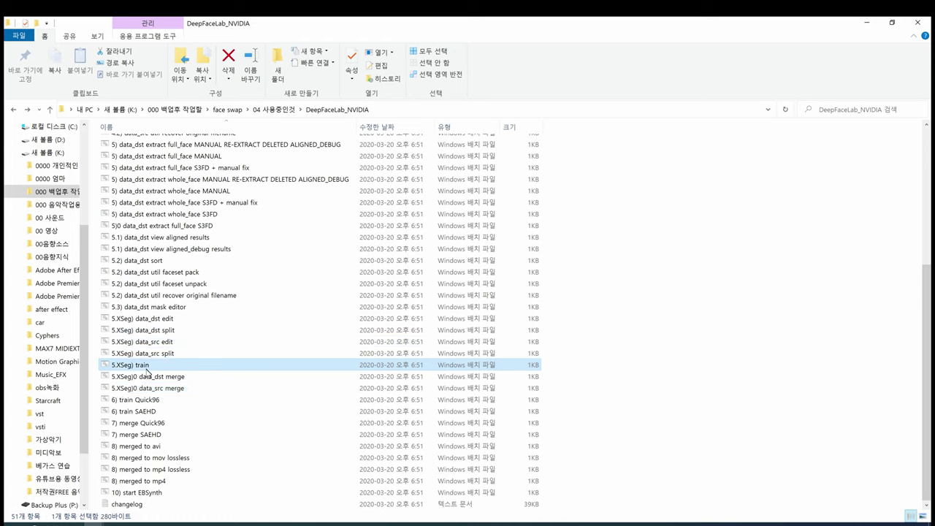
click(164, 379)
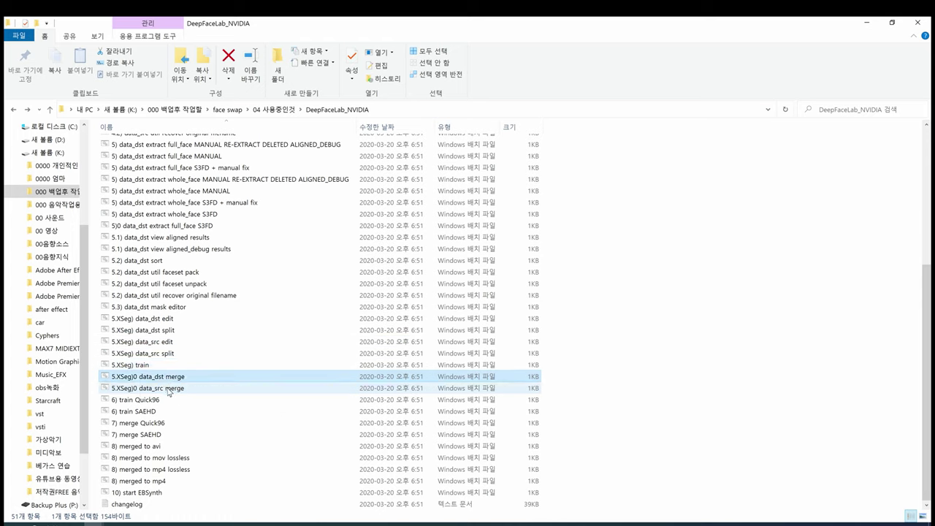
click(176, 388)
click(176, 378)
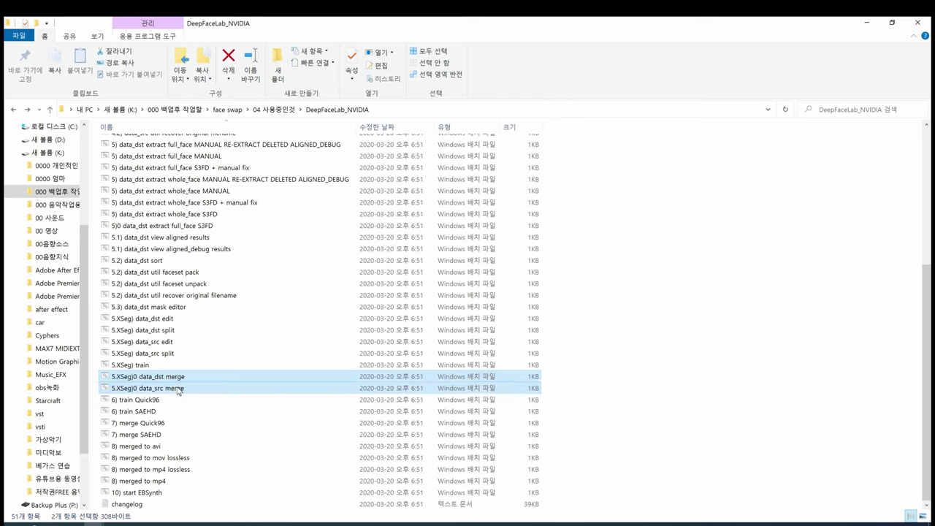
Go over 5.XSeg) train and both 5.XSeg)0 merge files again, ending with only the two merge files selected
click(152, 376)
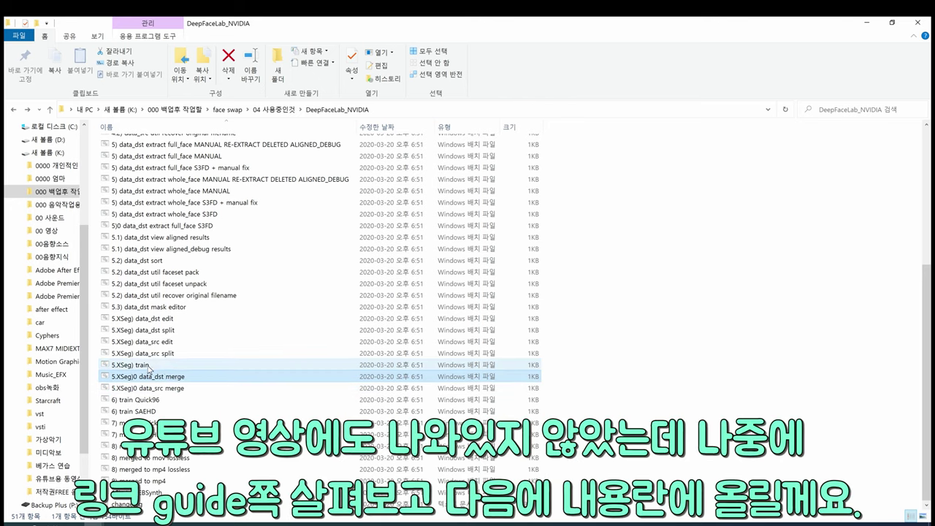
ctrl+click(146, 388)
ctrl+click(139, 365)
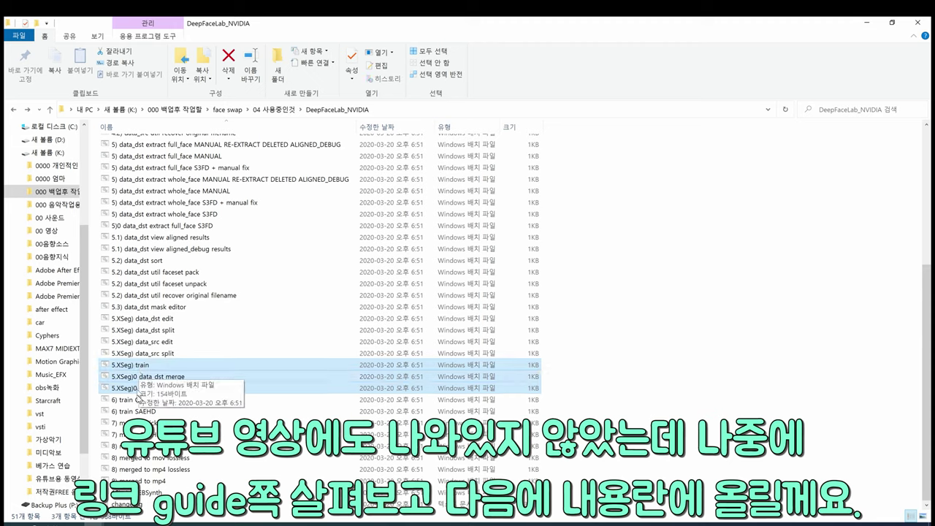
click(139, 411)
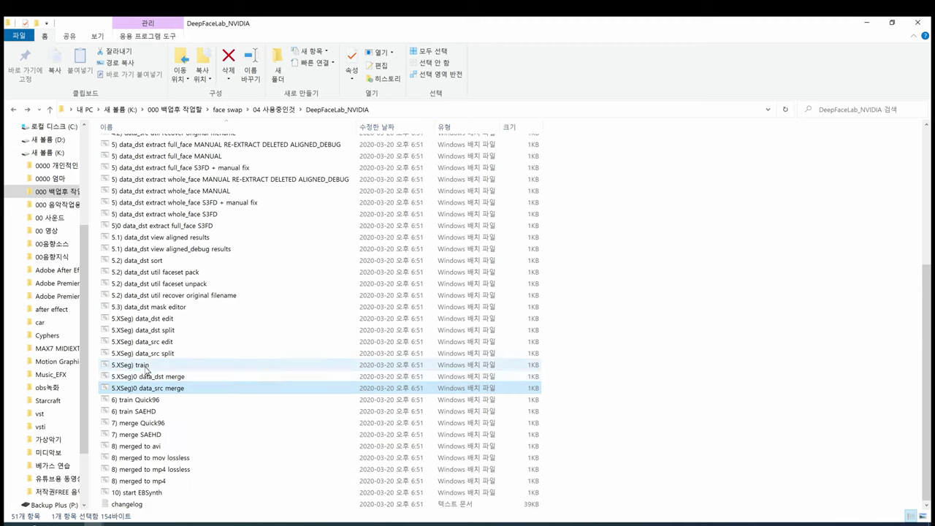
click(140, 354)
click(141, 364)
shift+click(151, 388)
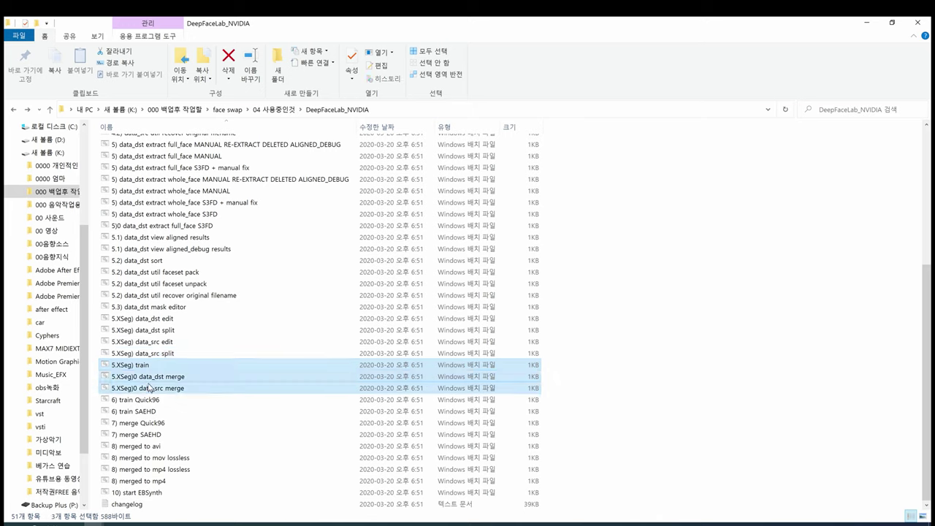
click(143, 366)
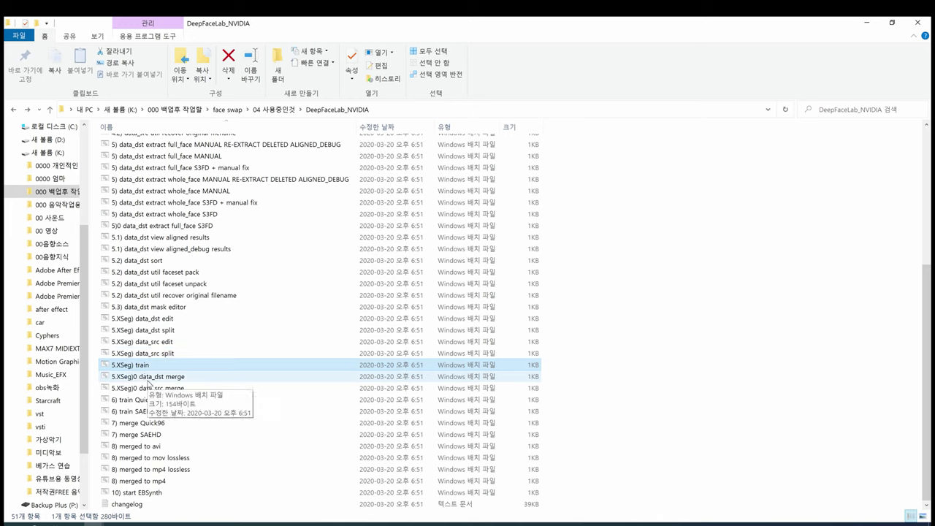
click(148, 378)
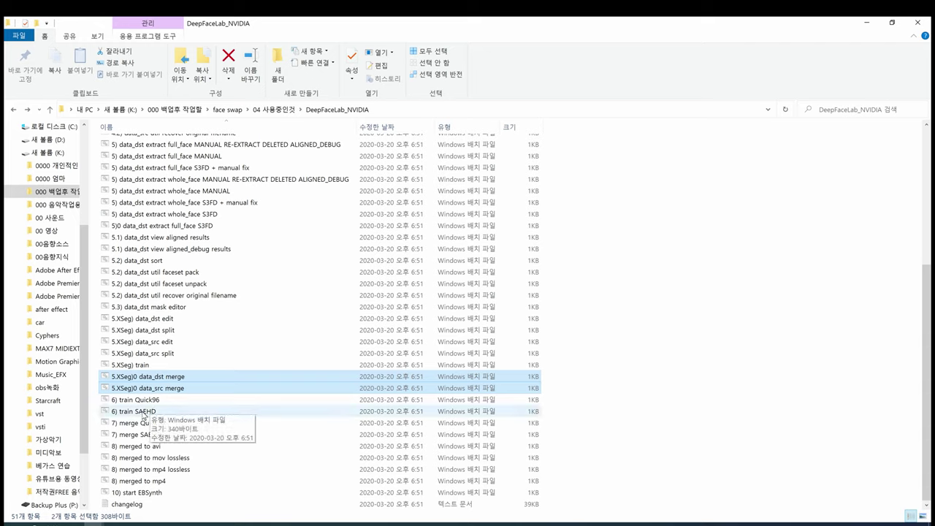
Point out 6) train SAEHD beside 6) train Quick96, and highlight it together with 7) merge SAEHD
click(144, 413)
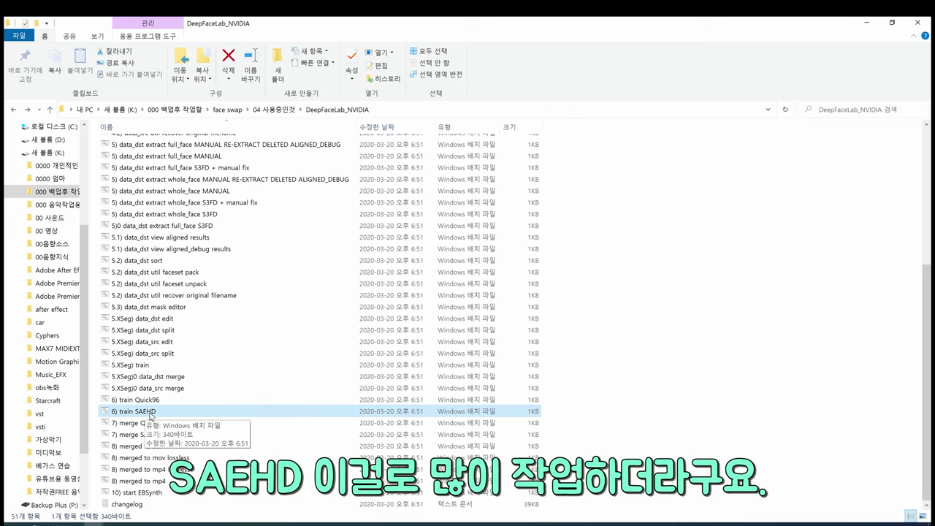
click(139, 400)
click(151, 413)
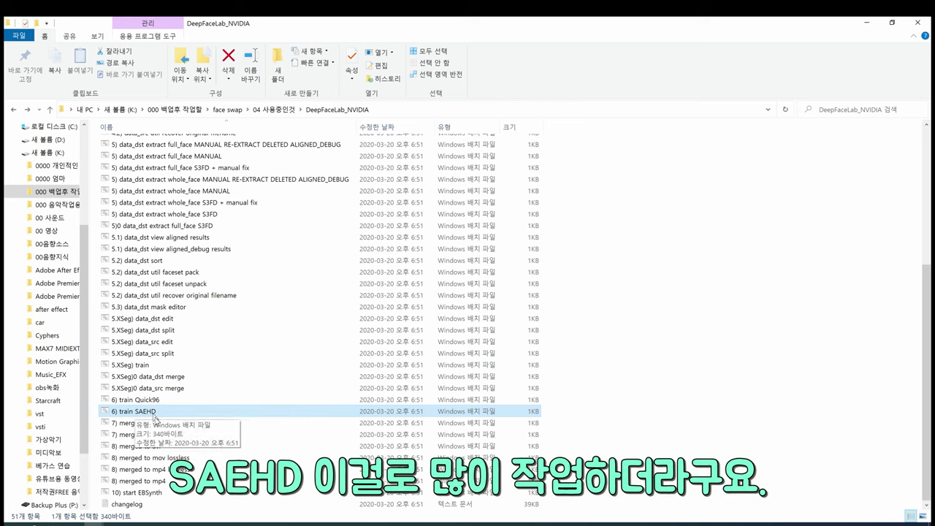
ctrl+click(142, 435)
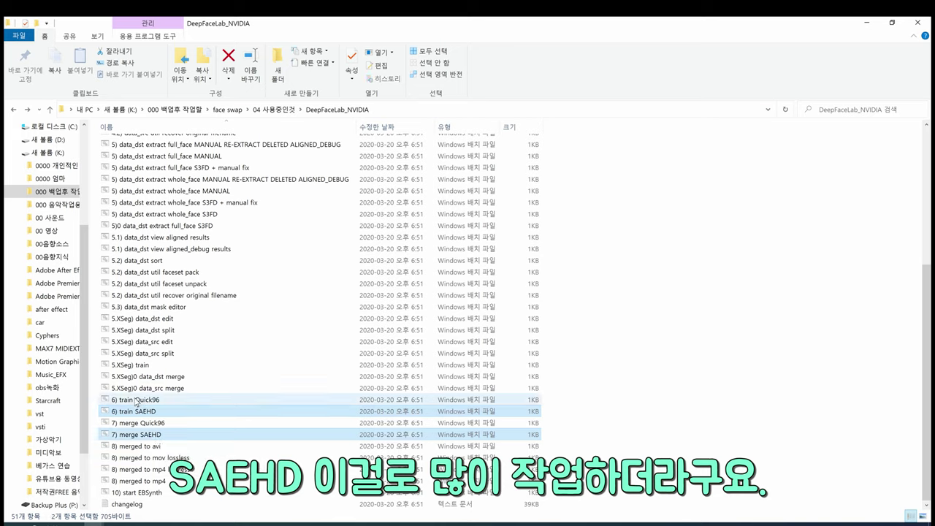
click(155, 413)
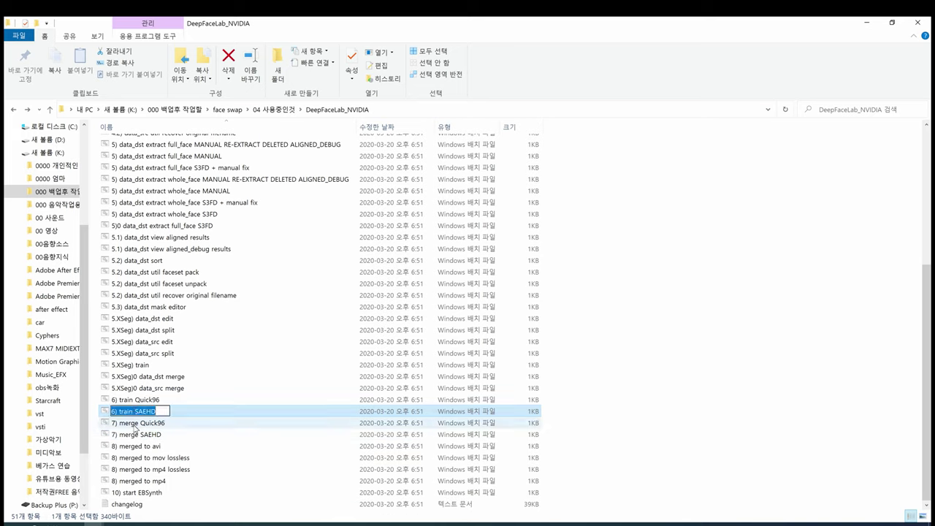
Trace the order from the 5.XSeg files through 6) train SAEHD to 7) merge SAEHD
click(133, 391)
shift+click(134, 369)
click(142, 413)
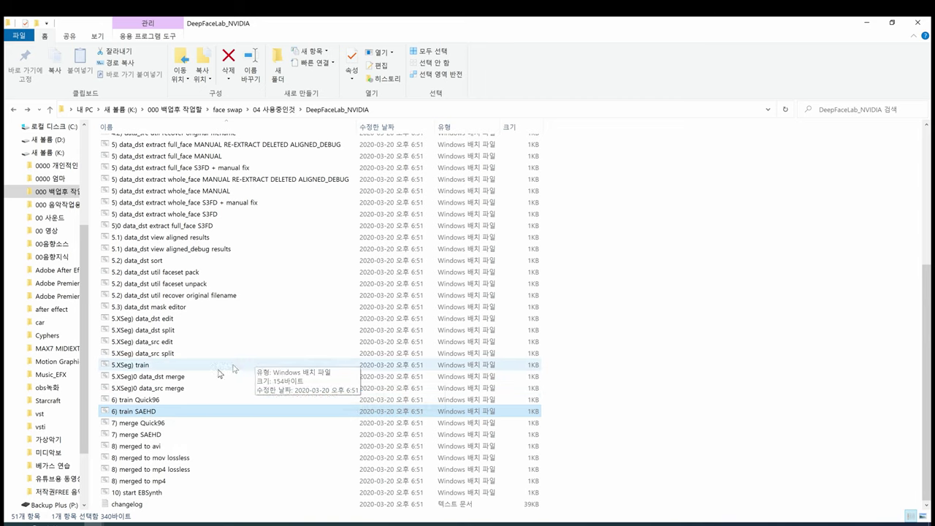
click(149, 434)
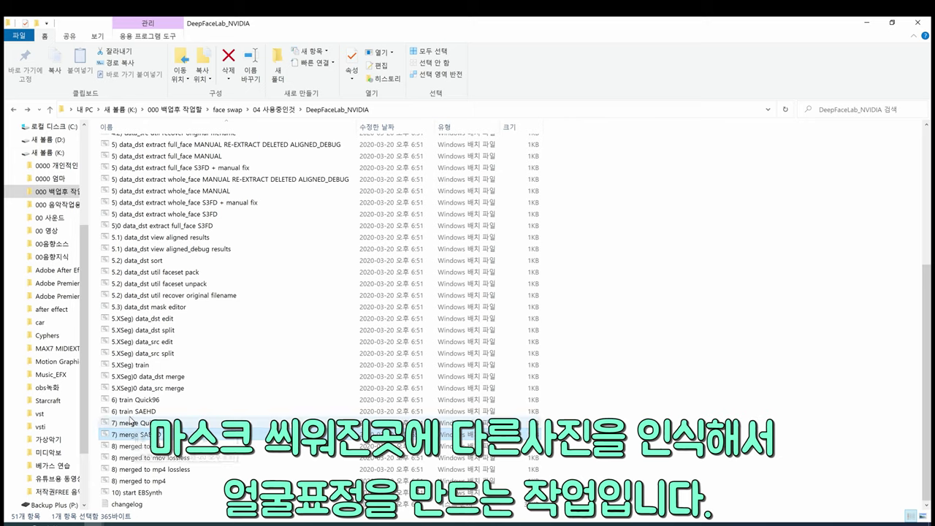
click(130, 414)
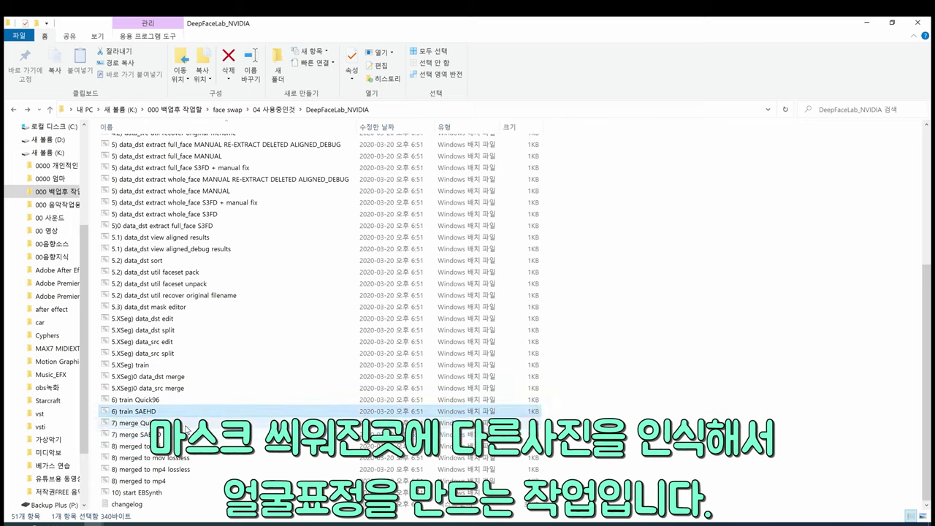
click(157, 434)
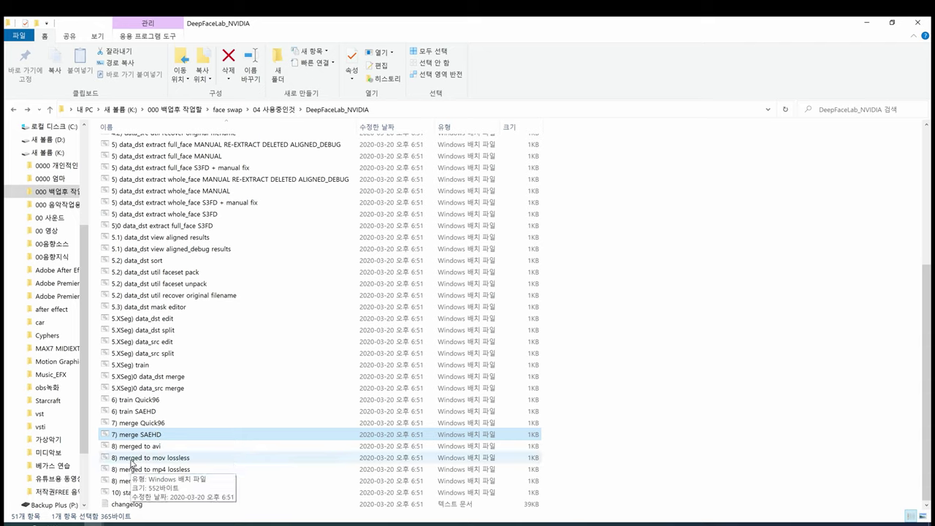
Point out the 8) merged to avi, mov lossless, mp4 lossless and mp4 files, selecting all four
click(135, 460)
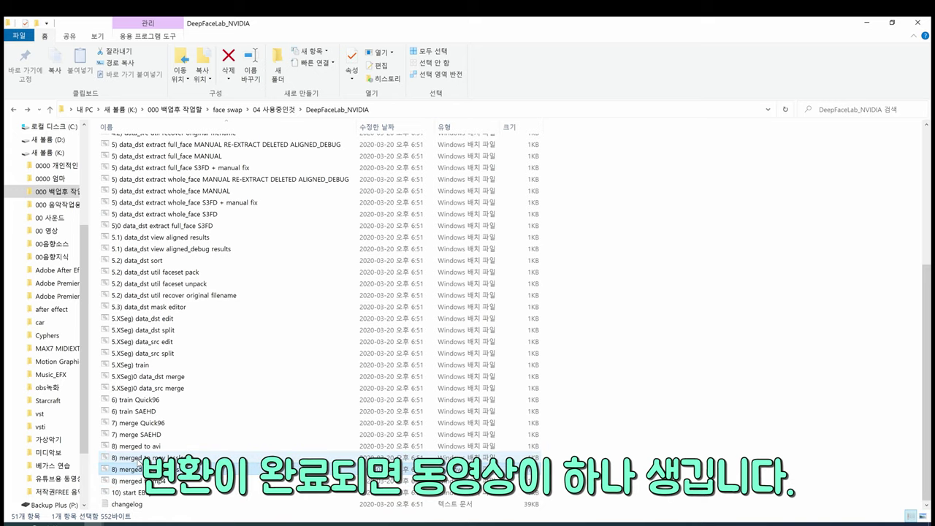
click(139, 481)
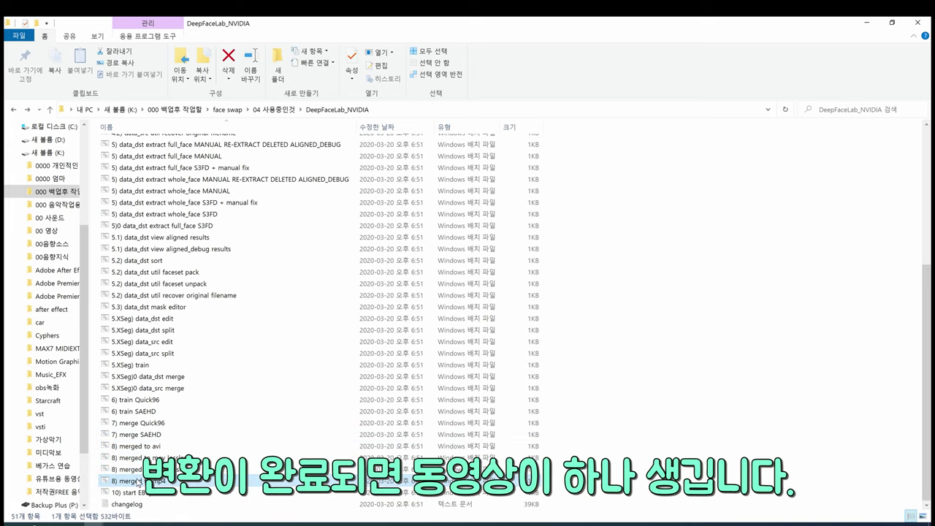
shift+click(138, 446)
Open the workspace folder, indicate the space below the data_src video, and return to the DeepFaceLab_NVIDIA folder
scroll(137, 322, up, 6)
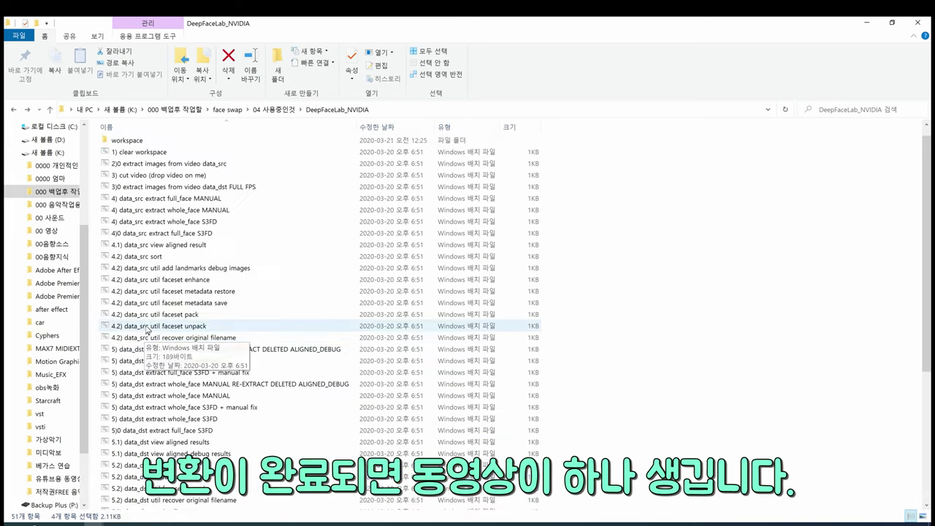
double_click(127, 154)
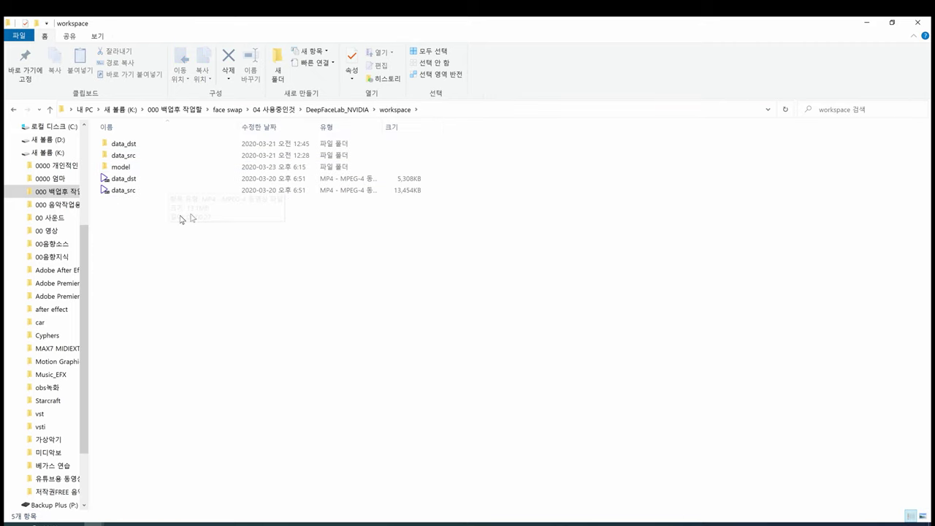
drag(111, 197, 478, 217)
key(BackSpace)
Point out 10) start EBSynth and switch to Chrome to view the faceapp image results and the Deepfakes with A.I EbSynth tutorial
scroll(234, 382, down, 7)
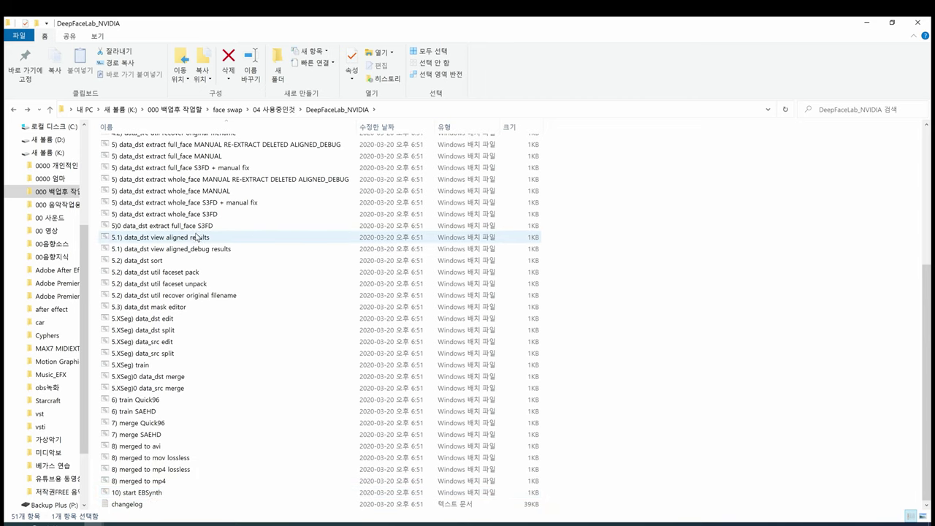
key(alt+Tab)
click(175, 26)
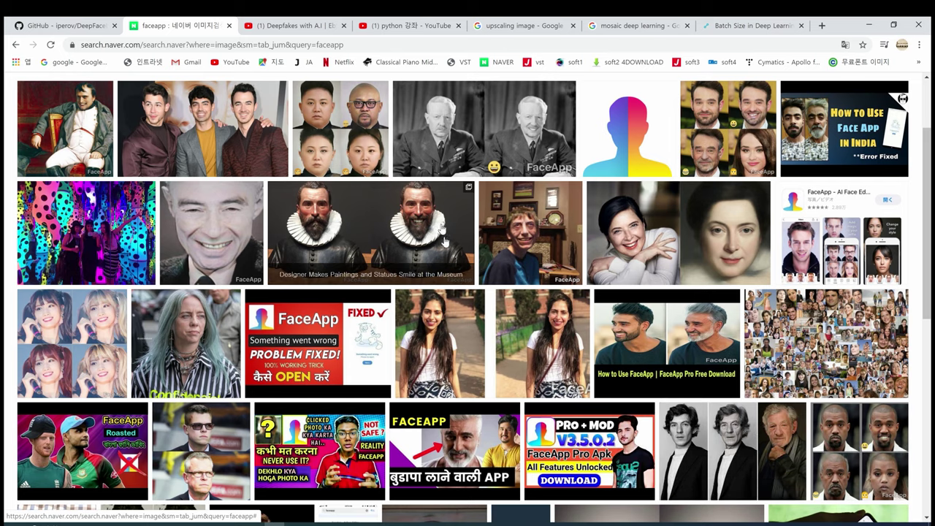
click(286, 28)
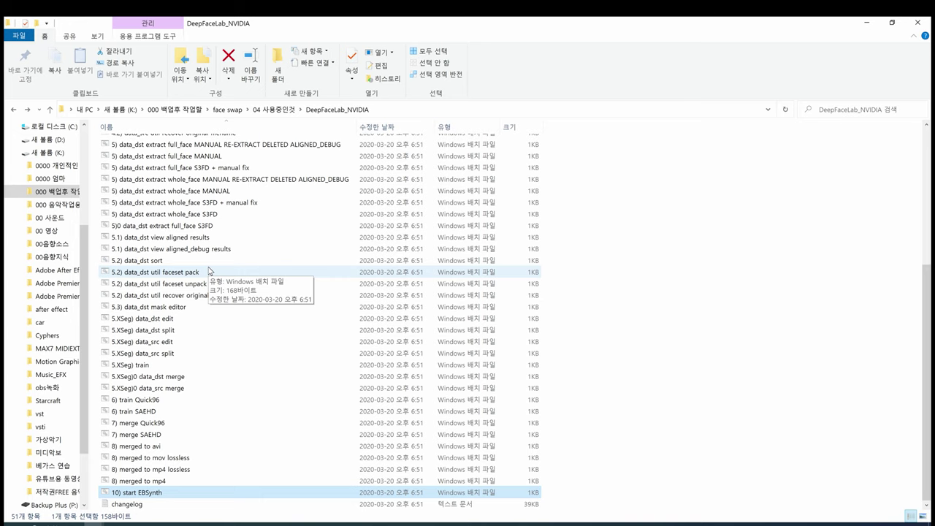
key(BackSpace)
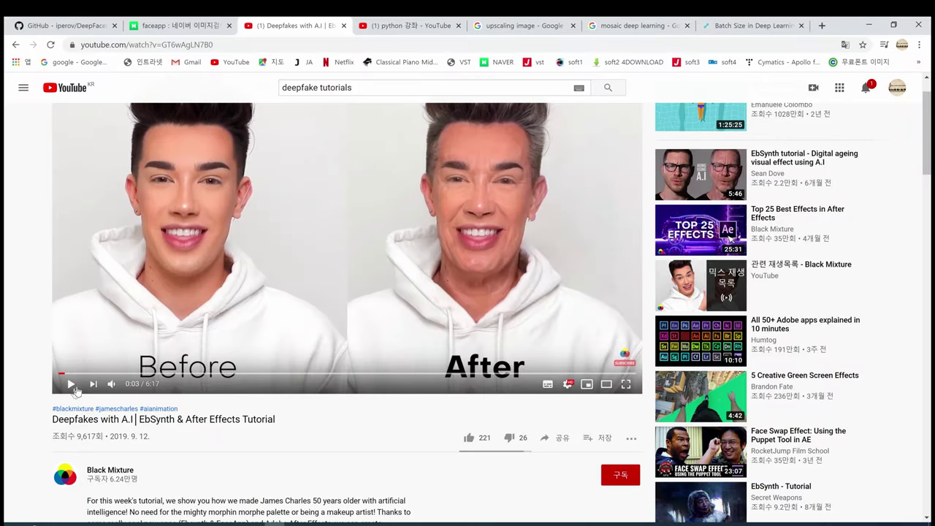
Play the tutorial's before-and-after opening briefly, then skim ahead to the Phone/Tablet section at 2:01
click(71, 385)
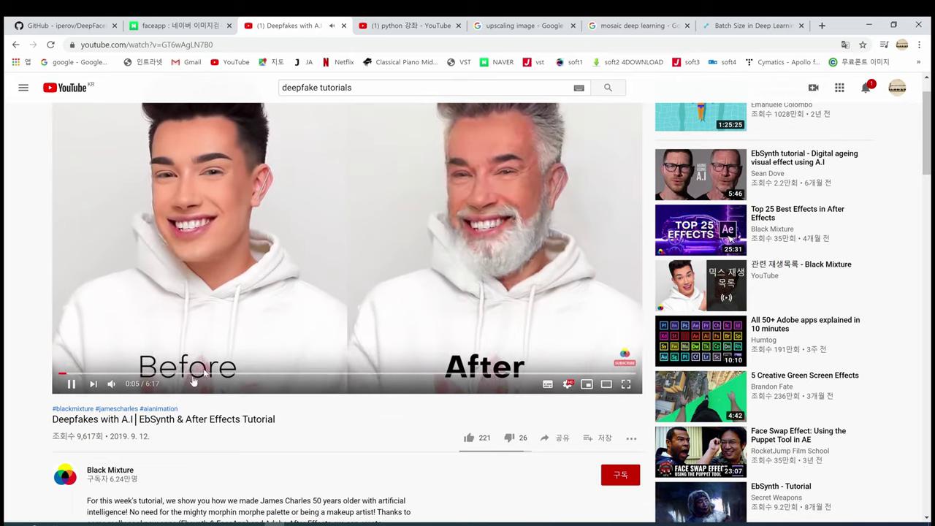
click(72, 383)
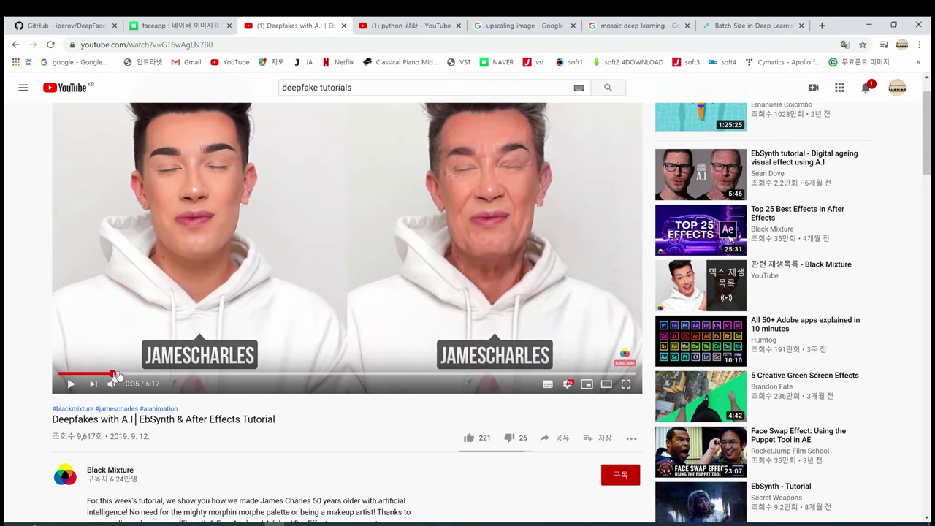
click(113, 374)
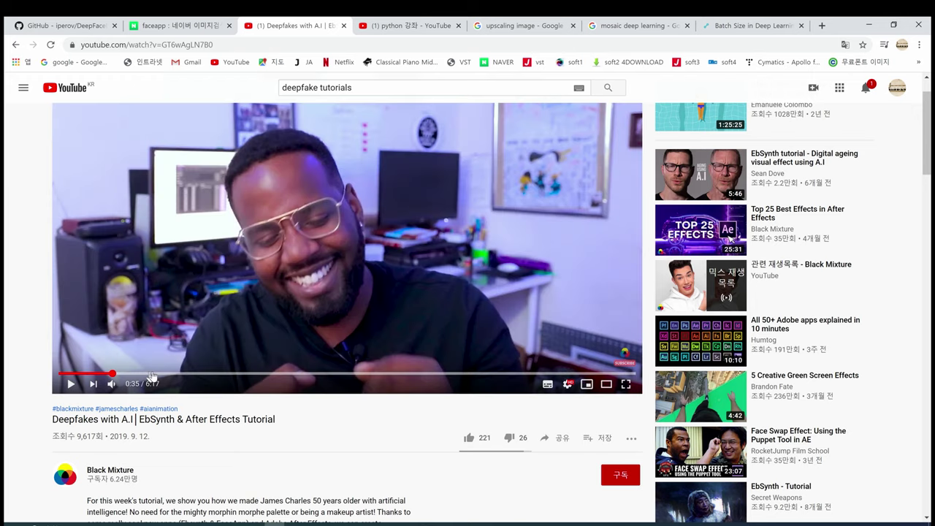
click(156, 374)
click(212, 374)
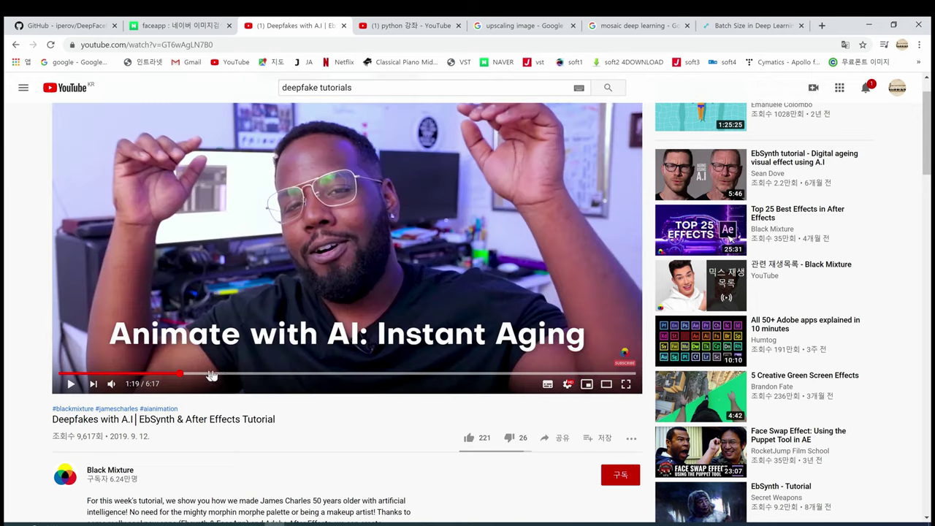
click(247, 375)
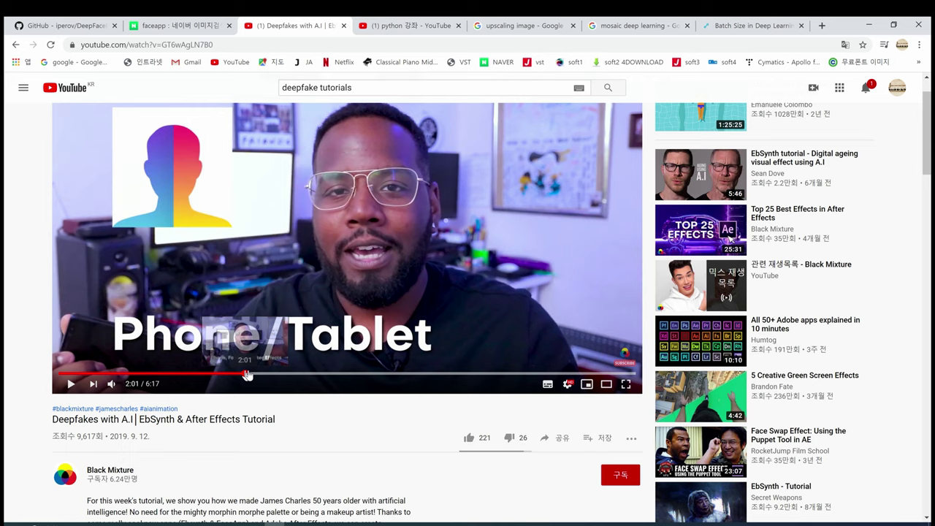
Skim the tutorial's sections on getting footage, JPG sequence export, keyframes and the Key, Video and Out folders, up to 3:36
click(259, 374)
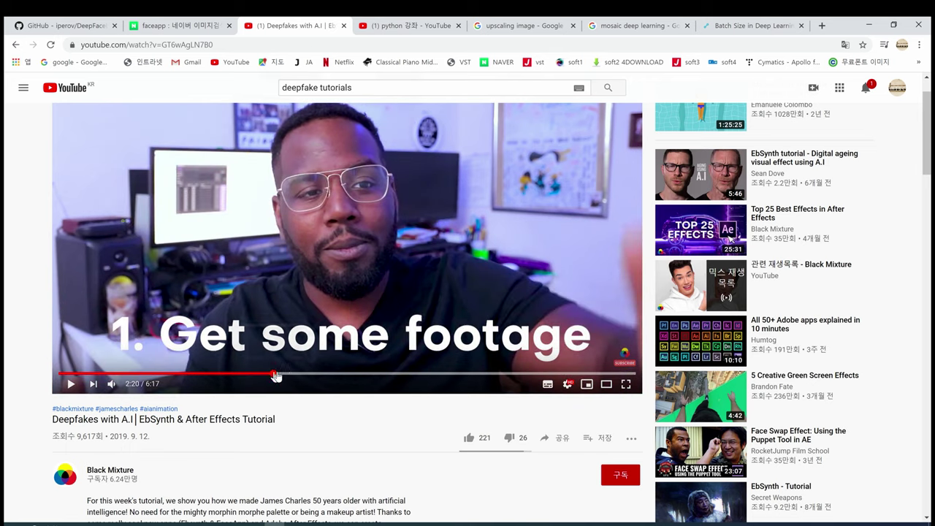
click(273, 375)
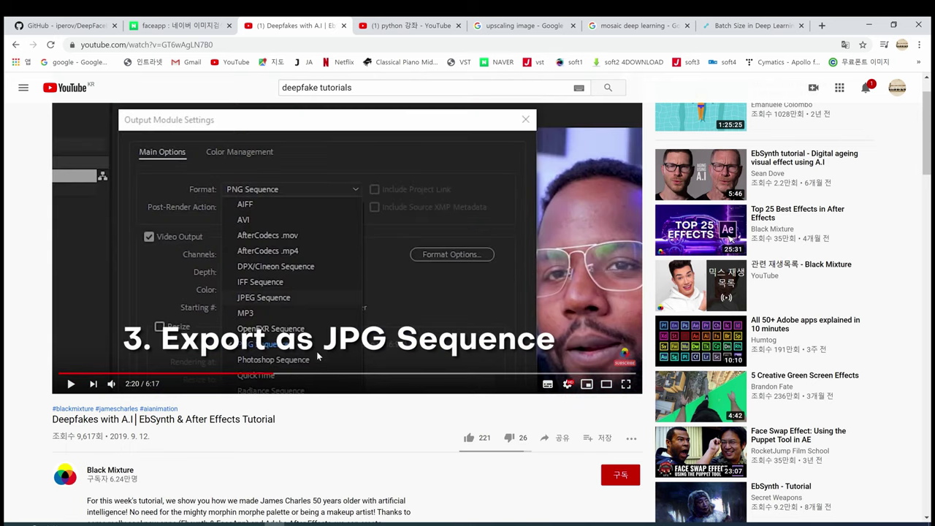
click(295, 375)
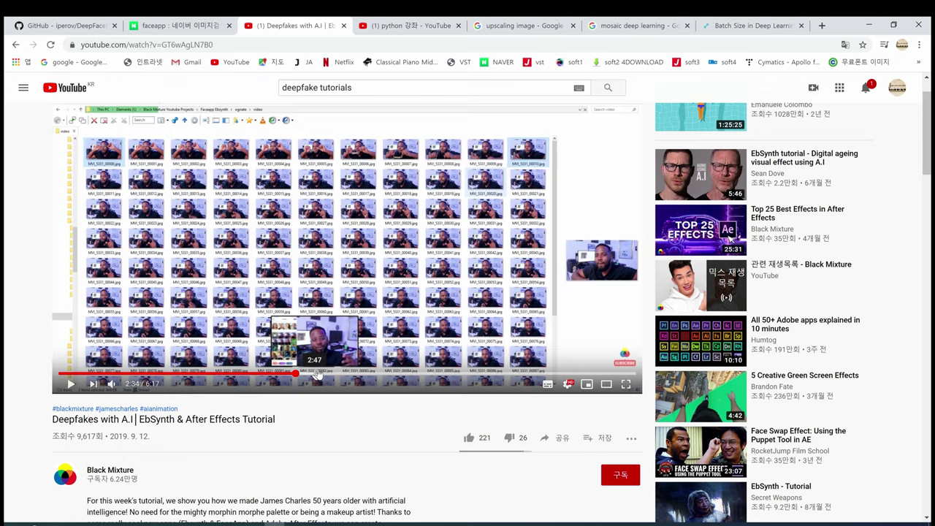
click(353, 374)
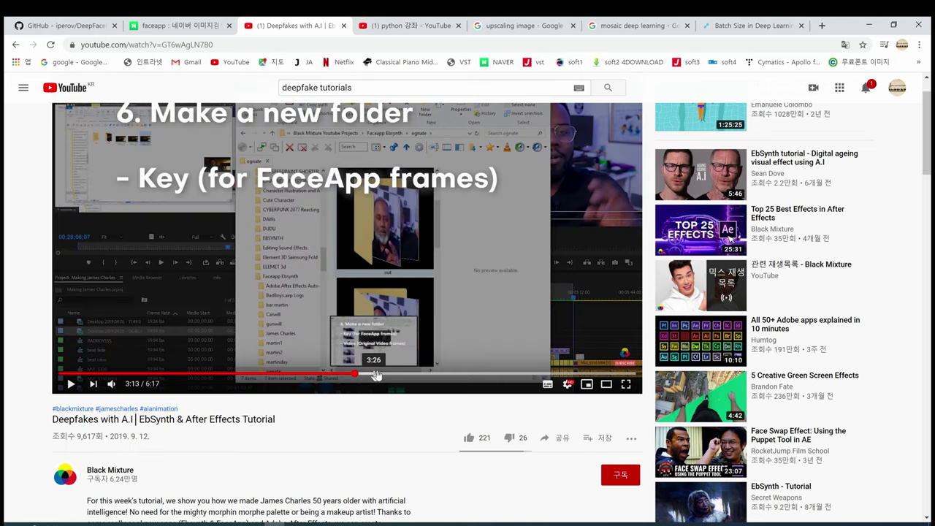
click(345, 375)
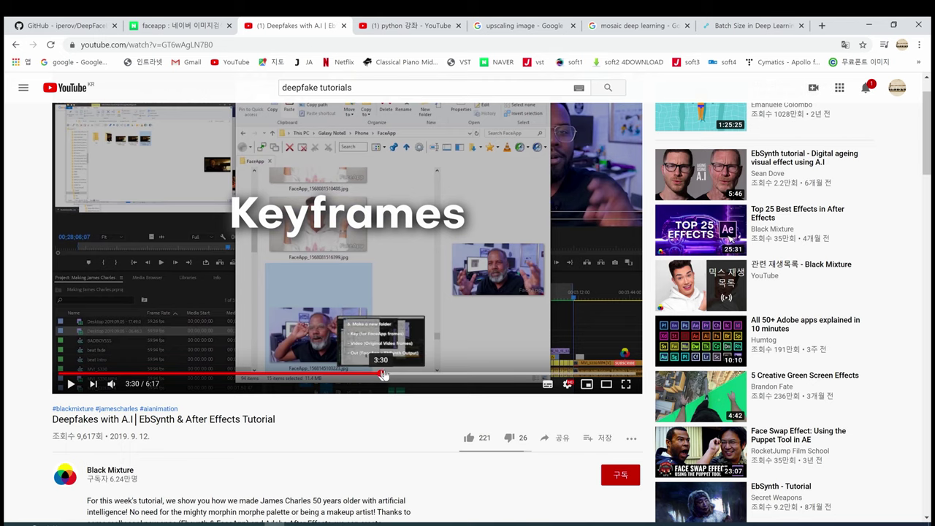
click(380, 375)
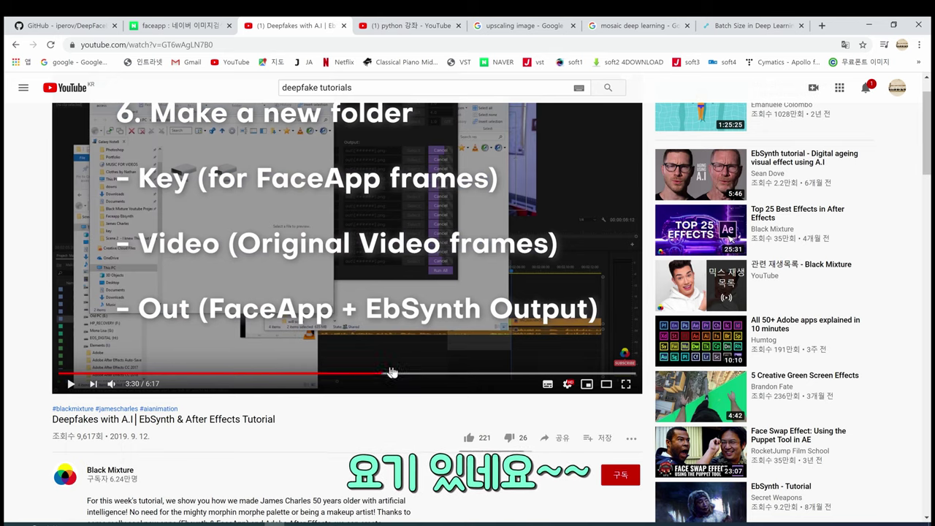
click(394, 374)
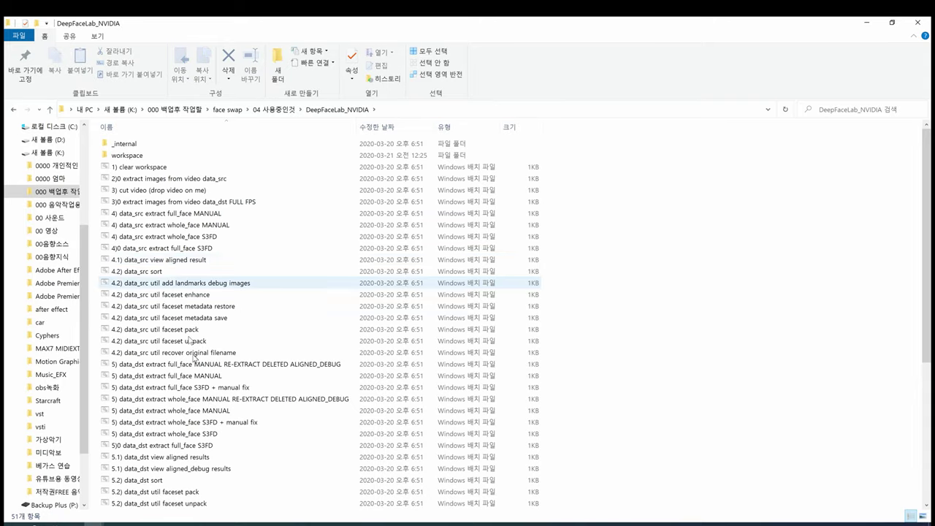
Start EbSynth from 10) start EBSynth in the DeepFaceLab_NVIDIA folder and compare it with the tutorial's Choose Keyframe Range section at 3:42
scroll(164, 451, down, 6)
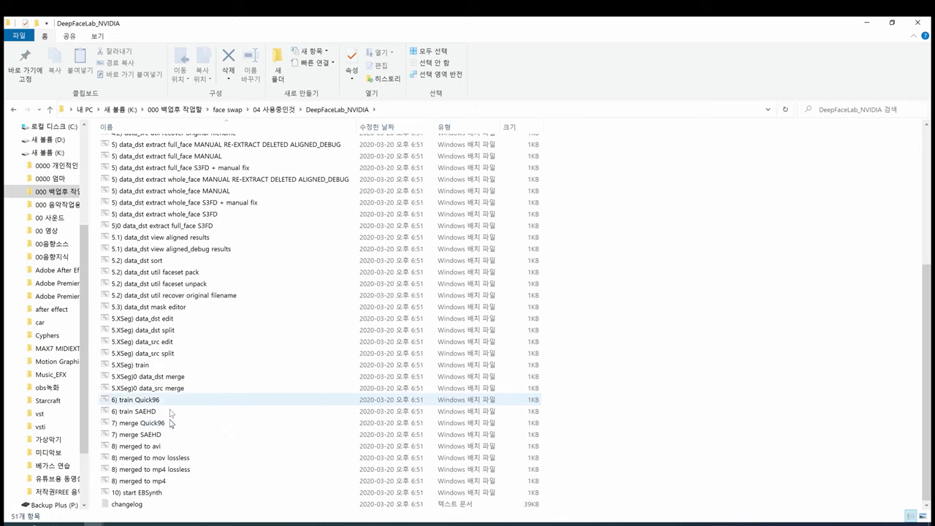
double_click(157, 493)
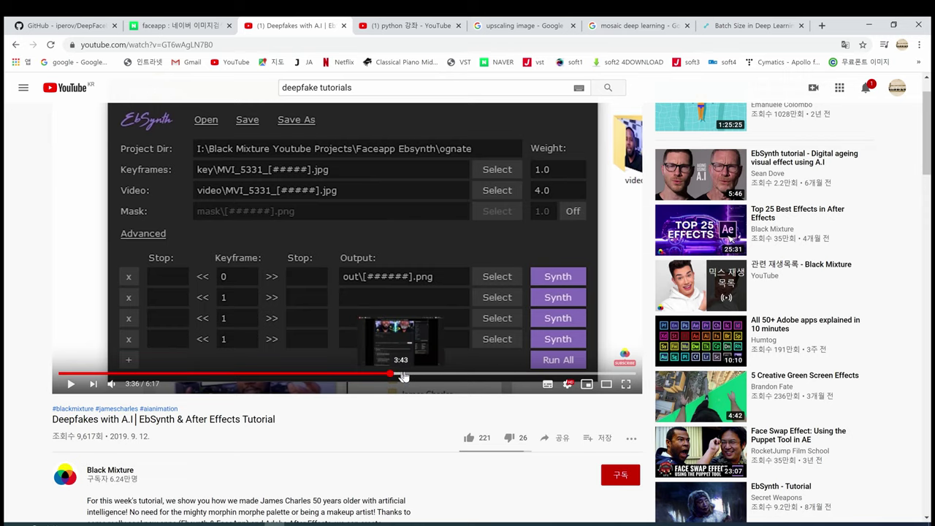
click(400, 374)
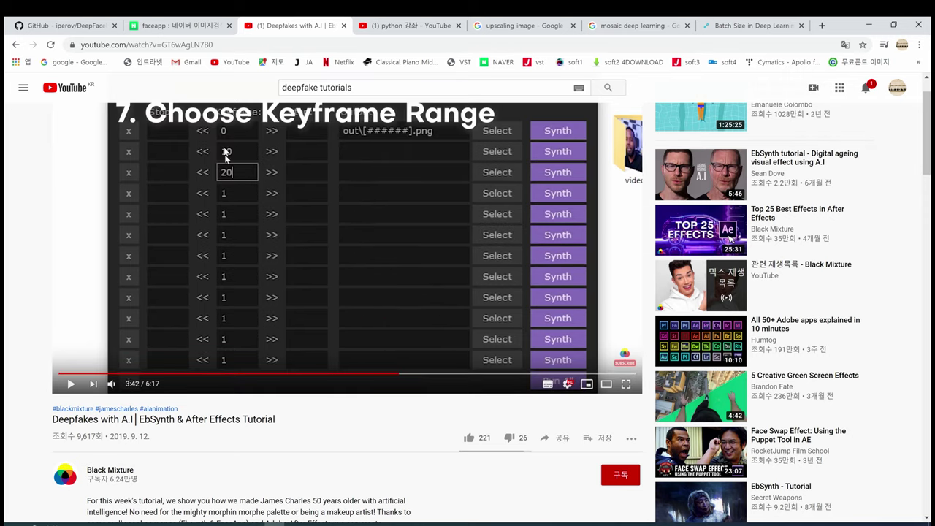
key(alt+Tab)
key(alt+Tab)
key(Tab)
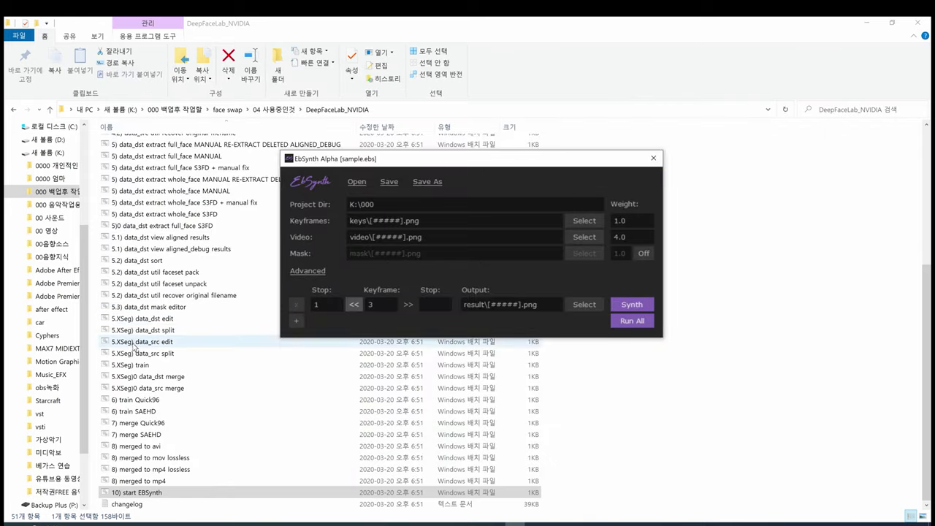
Add several empty keyframe rows below the existing row in the EbSynth project
click(296, 321)
click(297, 322)
click(297, 322)
click(297, 322)
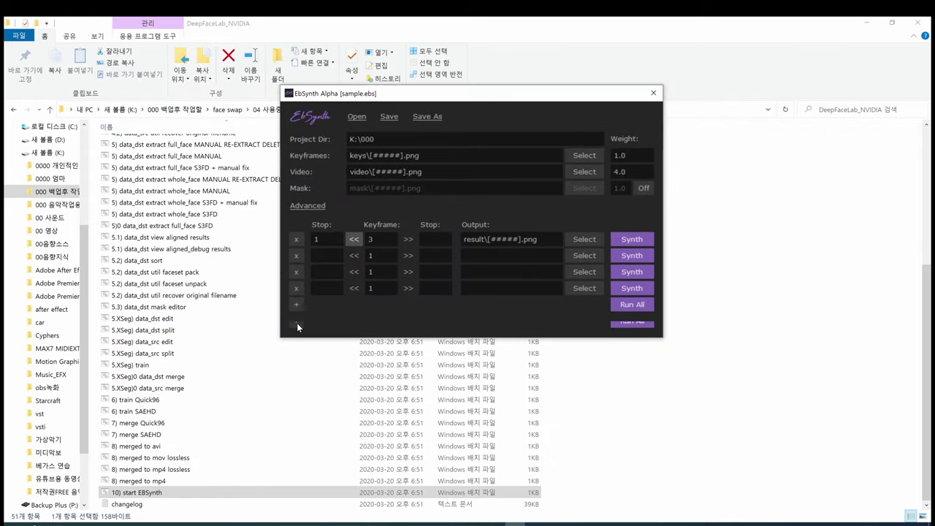
click(296, 321)
click(296, 321)
click(297, 321)
Return to the tutorial in Chrome, skim its After Effects section to 5:30 and play the aged-face result
key(alt+Tab)
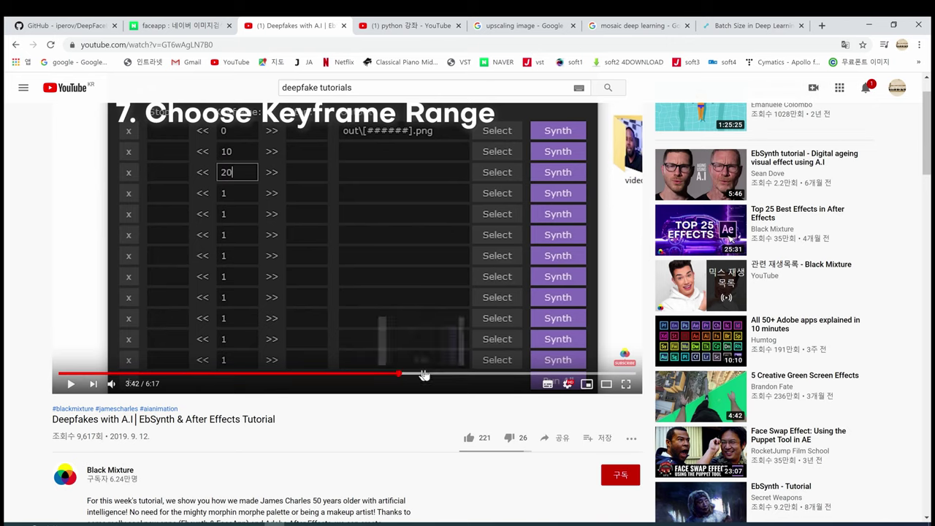
drag(404, 375, 501, 376)
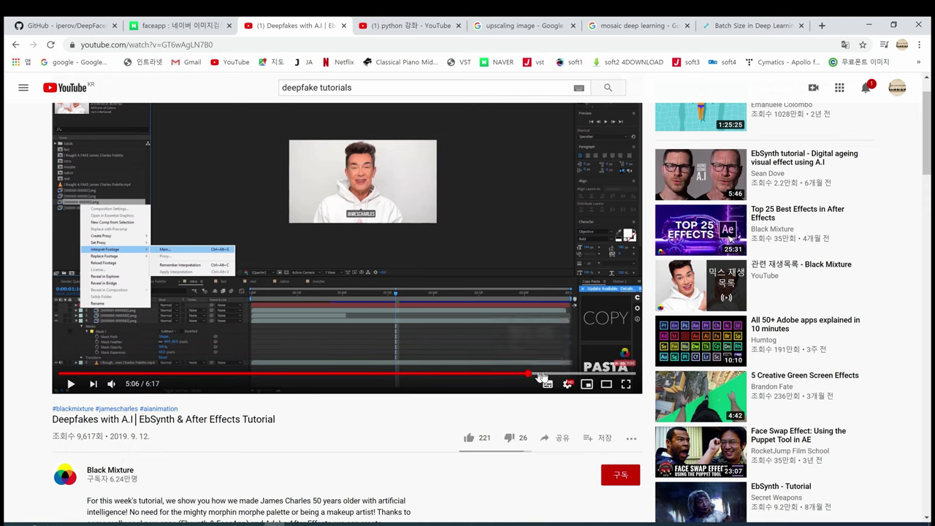
drag(544, 376, 567, 376)
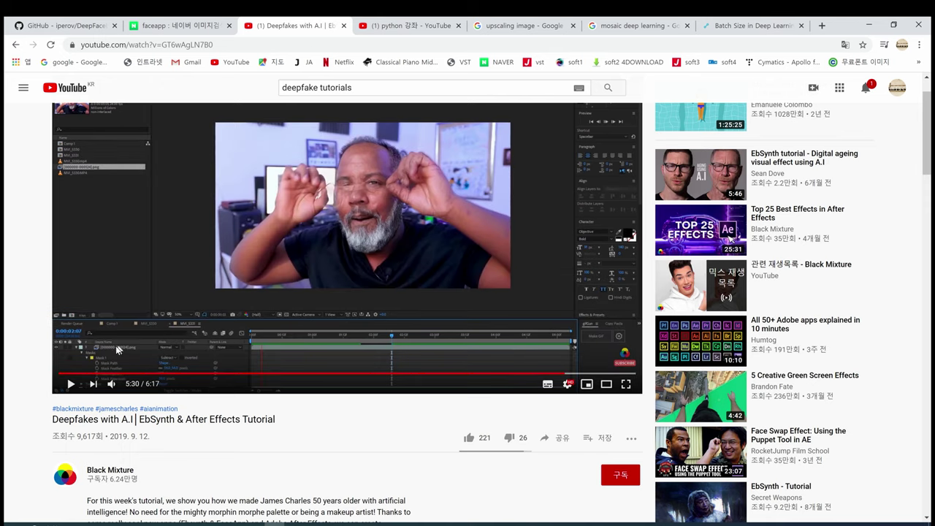
click(69, 386)
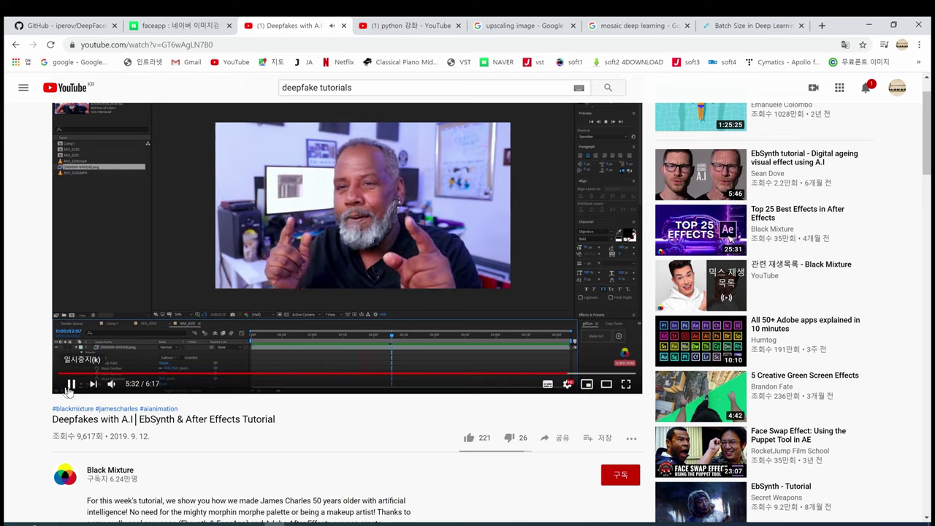
Switch to File Explorer, go up to the face swap folder, open 3 faceswap and bring the Faceswap program to the front
key(alt+Tab)
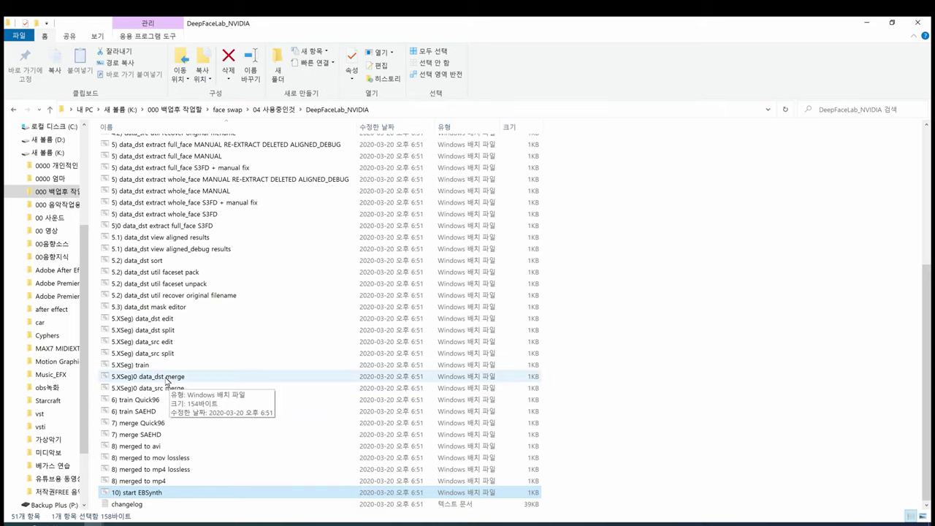
key(alt+Up)
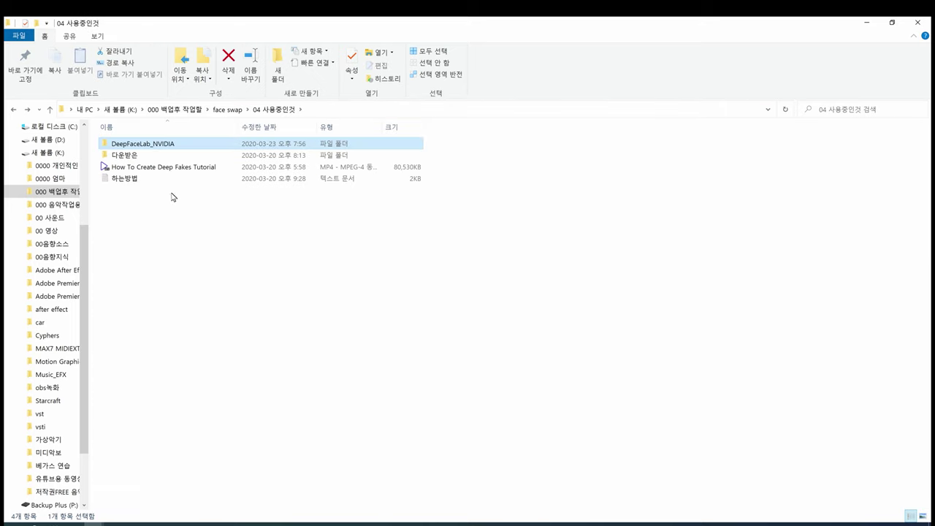
key(alt+Up)
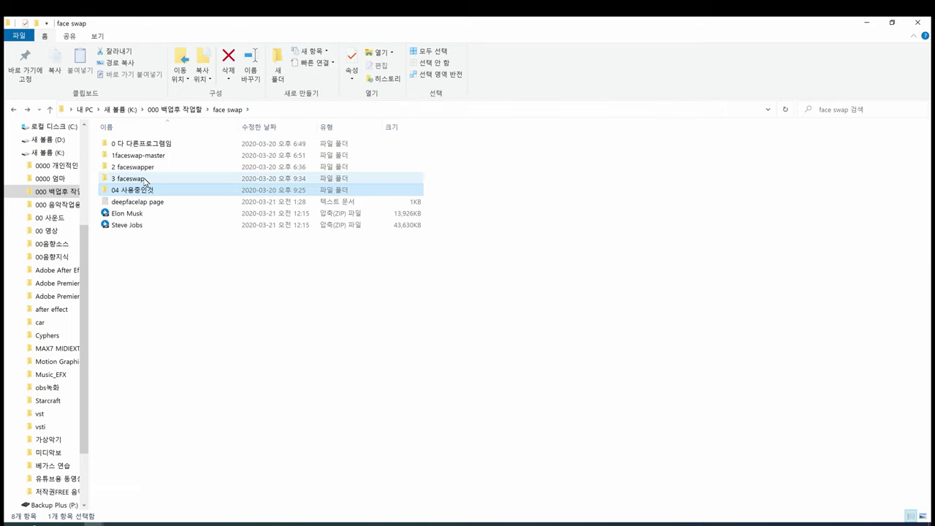
double_click(144, 180)
click(143, 182)
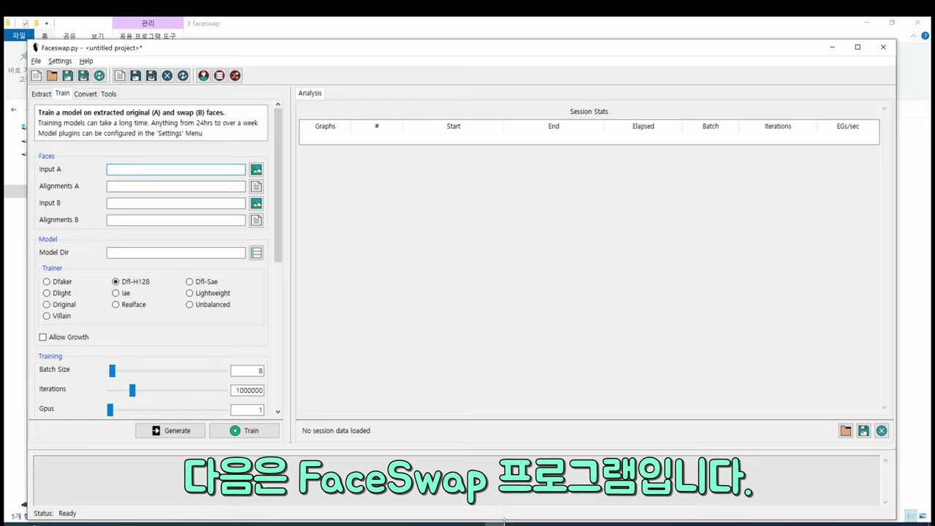
click(502, 521)
click(648, 43)
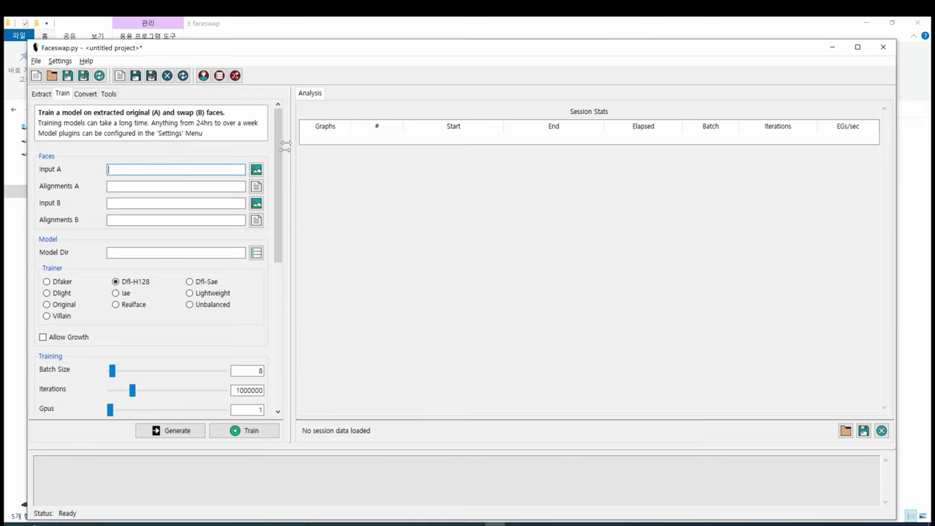
Show Faceswap's Extract settings and point out the Input Dir and Output Dir fields
click(42, 93)
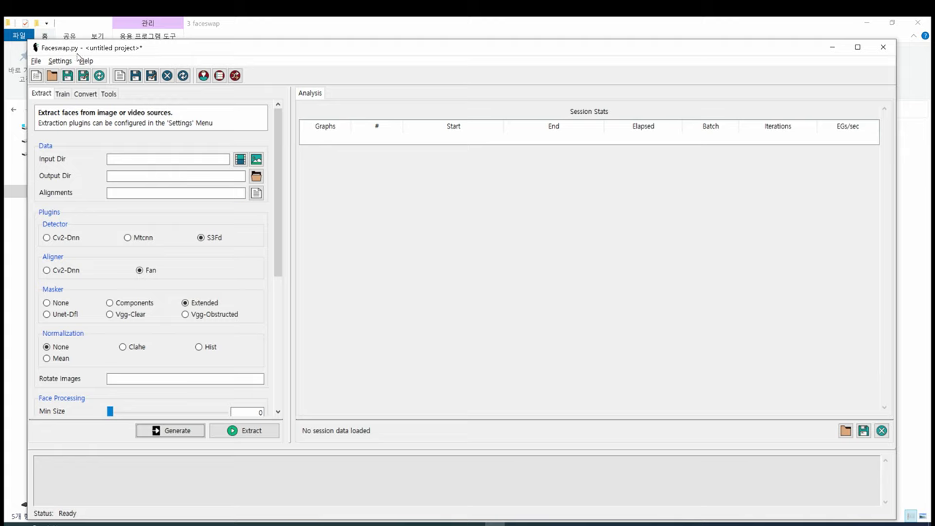
click(122, 156)
click(243, 175)
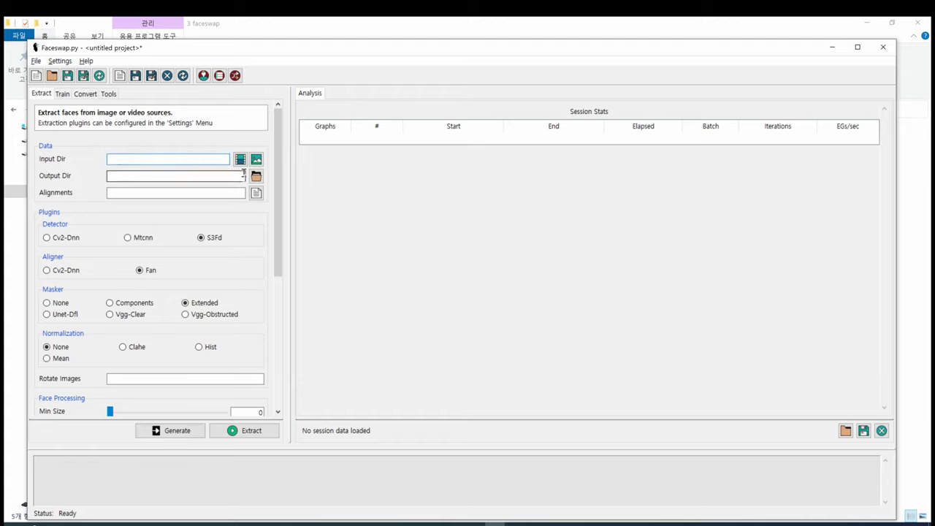
Open the works folder inside 3 faceswap and point out the data_dst and data_src folders and the data_src video
key(alt+Tab)
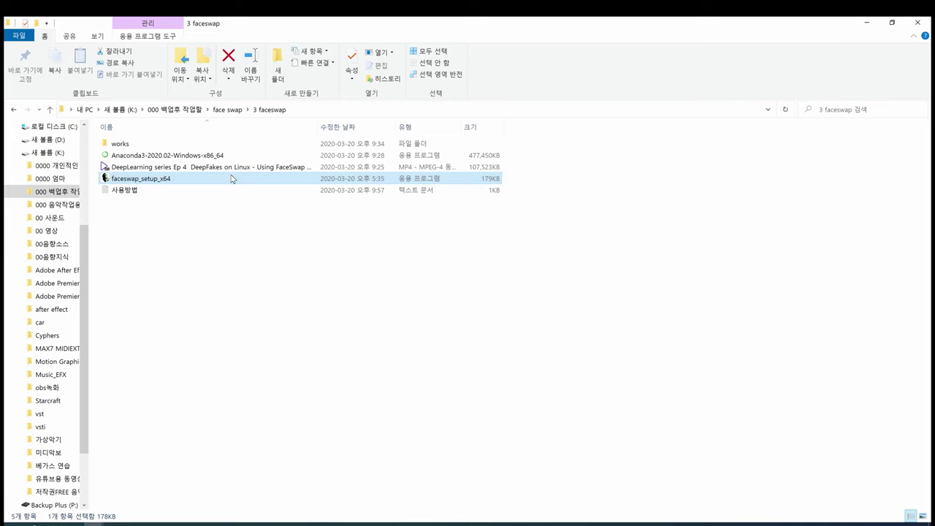
click(138, 146)
double_click(139, 150)
click(139, 151)
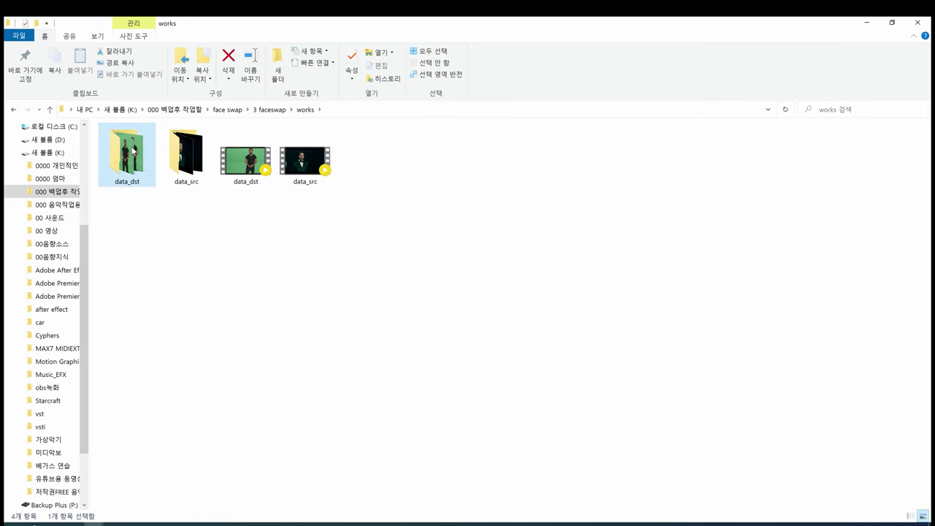
ctrl+click(184, 153)
click(280, 162)
Return to Faceswap, indicate the Output Dir field and look through the remaining Extract options
key(alt+Tab)
click(215, 175)
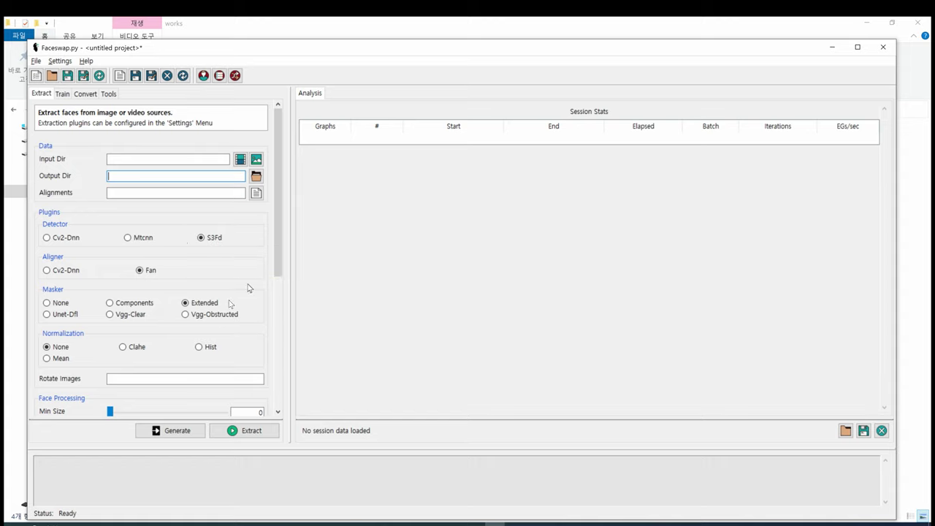
scroll(270, 274, down, 5)
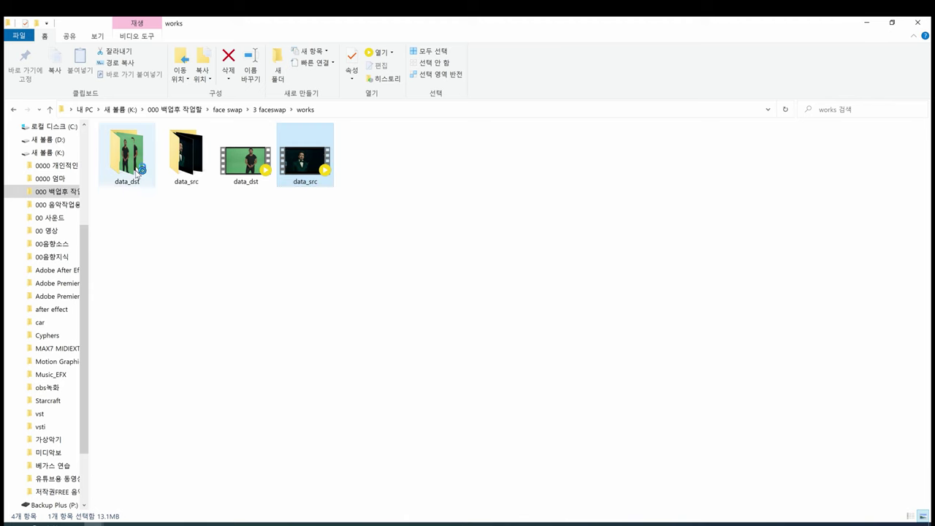
Browse the frame images in the data_dst folder, then return to Faceswap and show its Tools options
double_click(405, 177)
scroll(594, 350, down, 10)
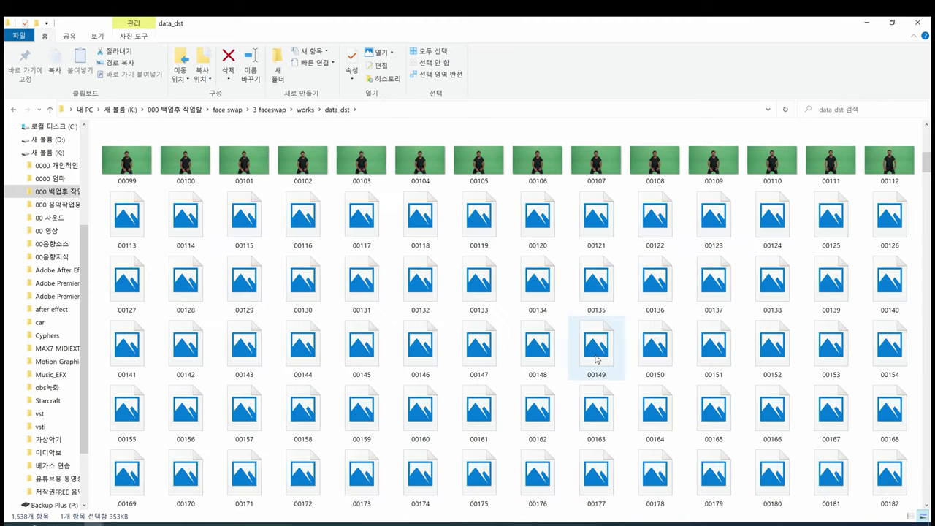
scroll(594, 363, down, 3)
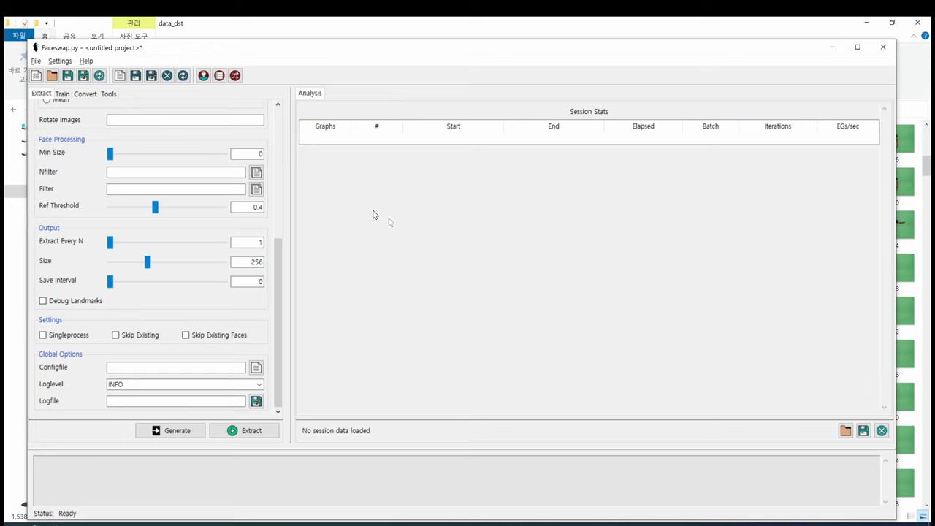
click(108, 93)
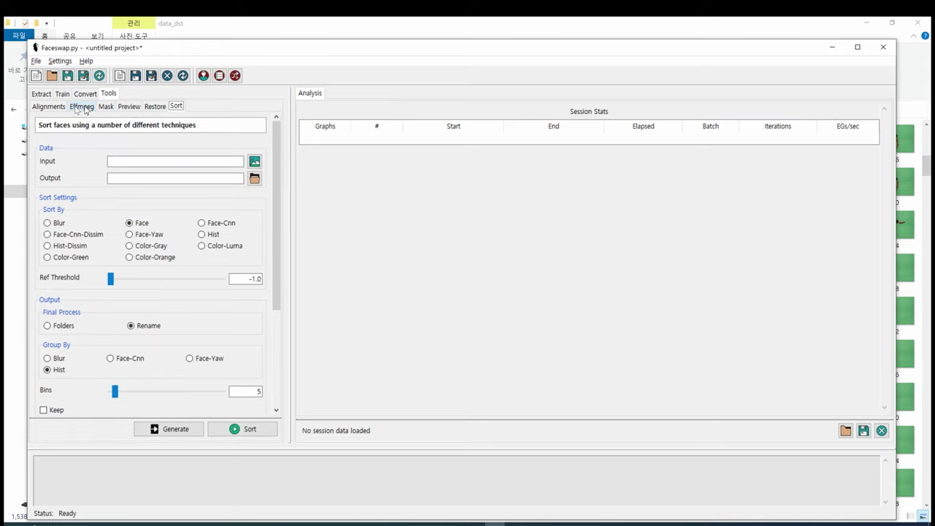
Show Faceswap's Mask and Sort tools, indicate Sort's Input and Output fields, and glance at the subfolders in data_dst
click(105, 106)
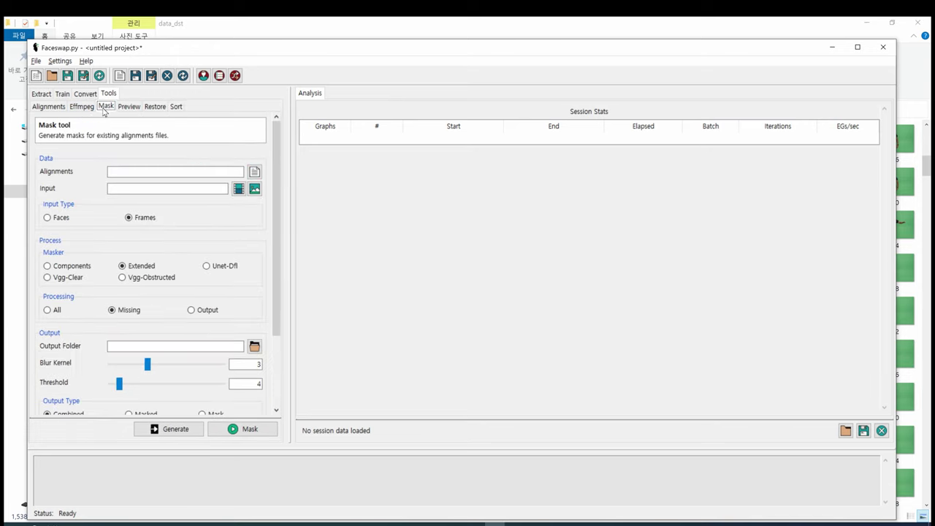
click(173, 107)
click(178, 162)
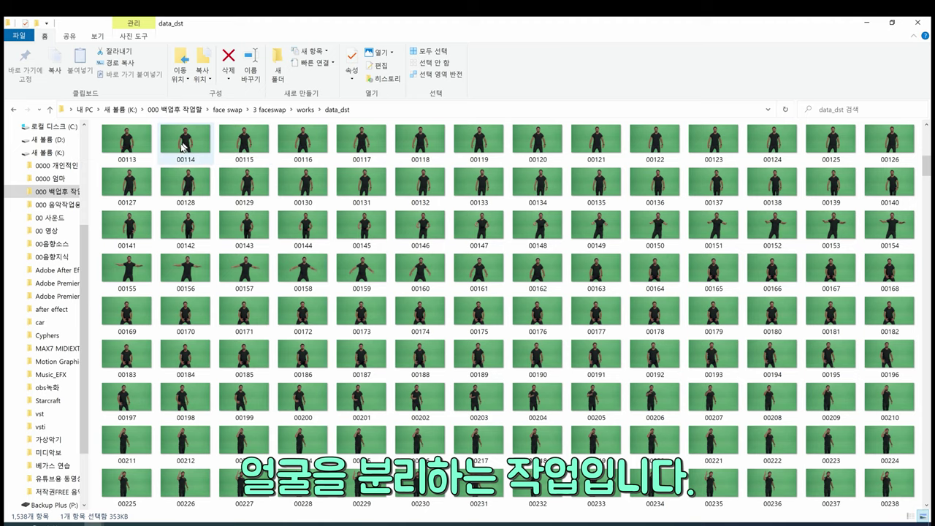
scroll(363, 162, up, 2)
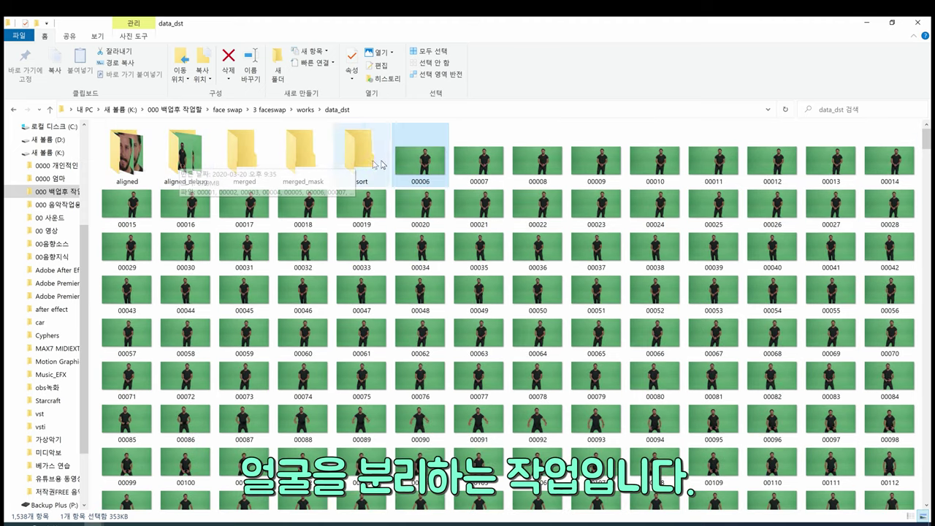
key(alt+Tab)
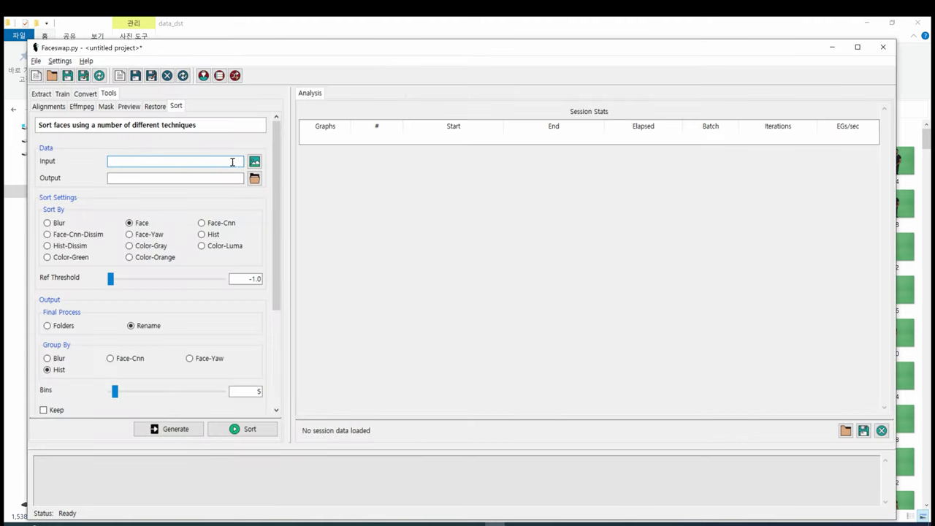
click(250, 181)
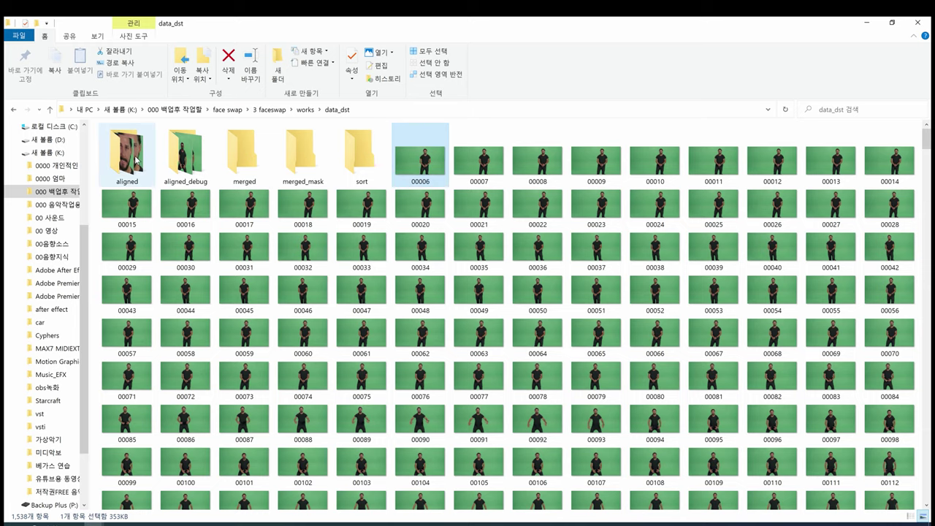
Open the aligned folder inside data_dst and view its extracted face images alongside Faceswap's Sort options, selecting image 00006_0
double_click(127, 154)
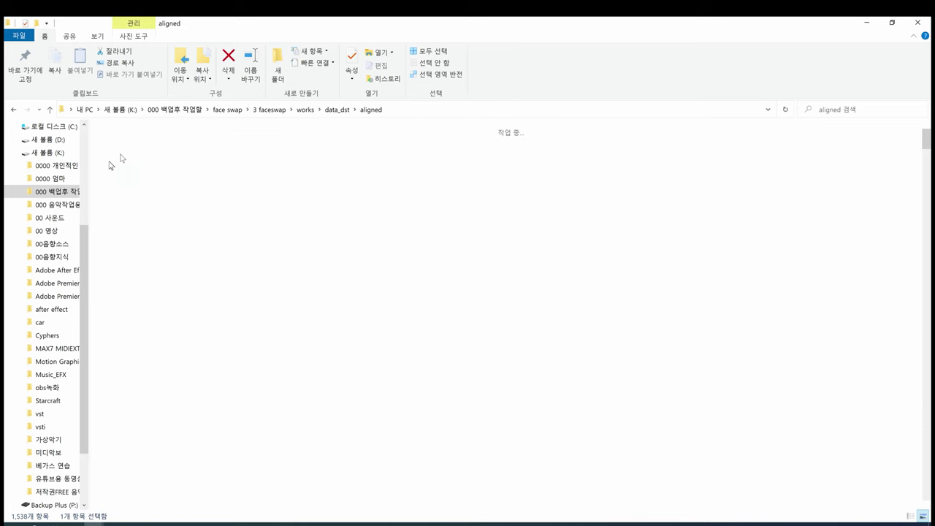
key(alt)
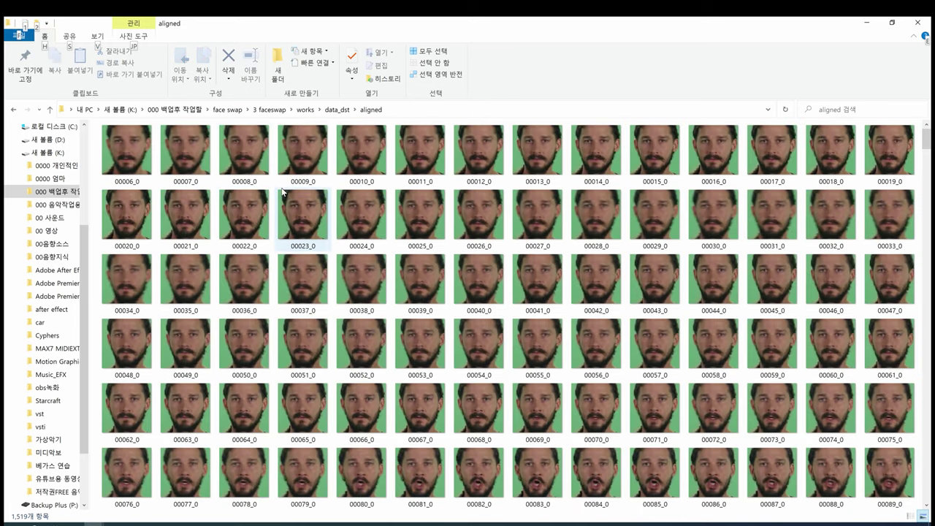
key(alt+Tab)
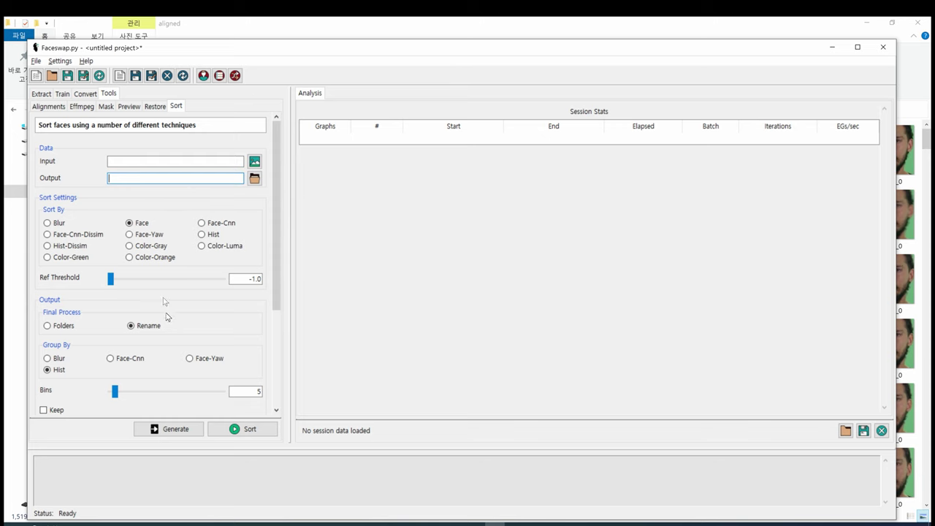
key(alt+Tab)
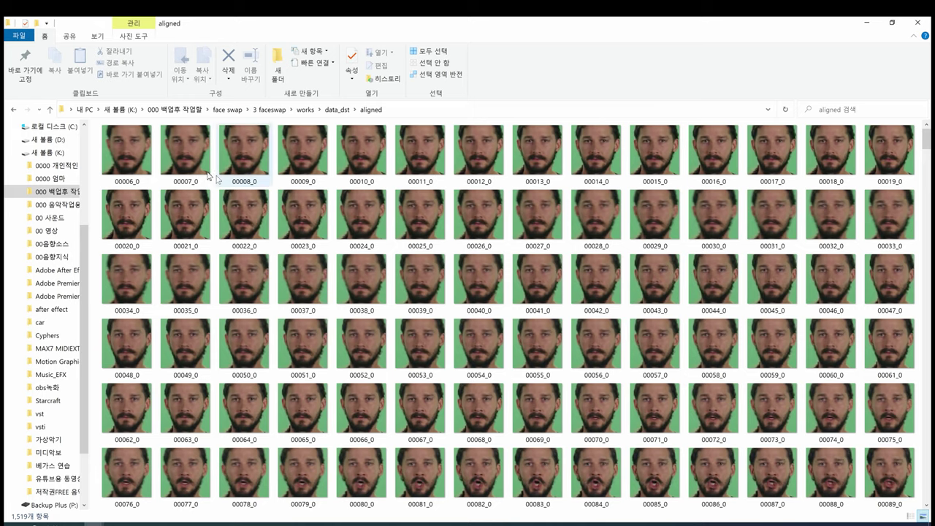
click(126, 153)
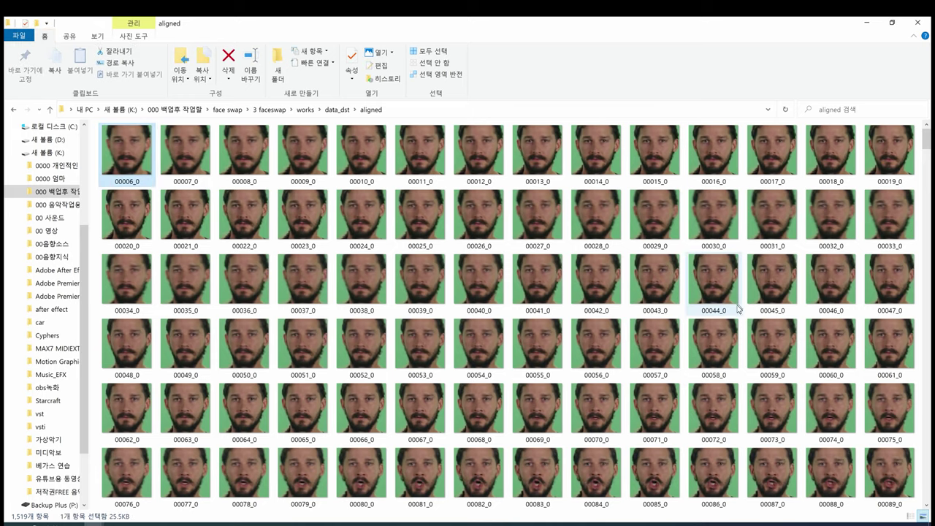
Delete the hand-obscured face images 00207_0 through 00215_0 from the aligned folder
scroll(734, 304, down, 12)
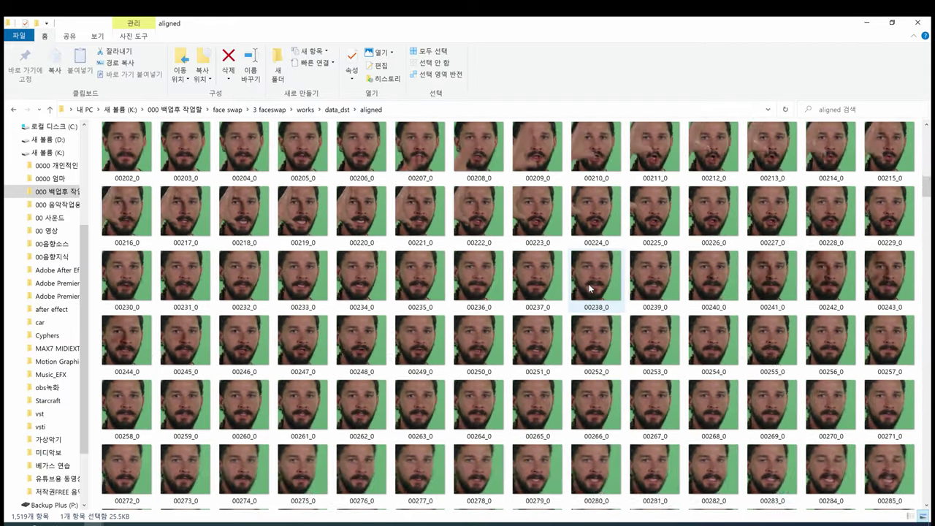
scroll(588, 283, up, 3)
click(555, 350)
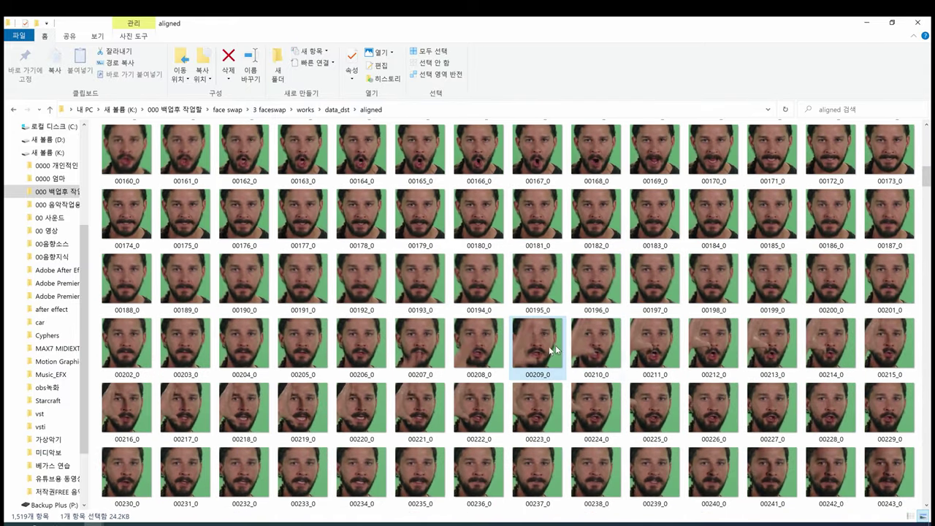
shift+click(624, 348)
ctrl+click(475, 351)
ctrl+click(422, 347)
shift+click(880, 345)
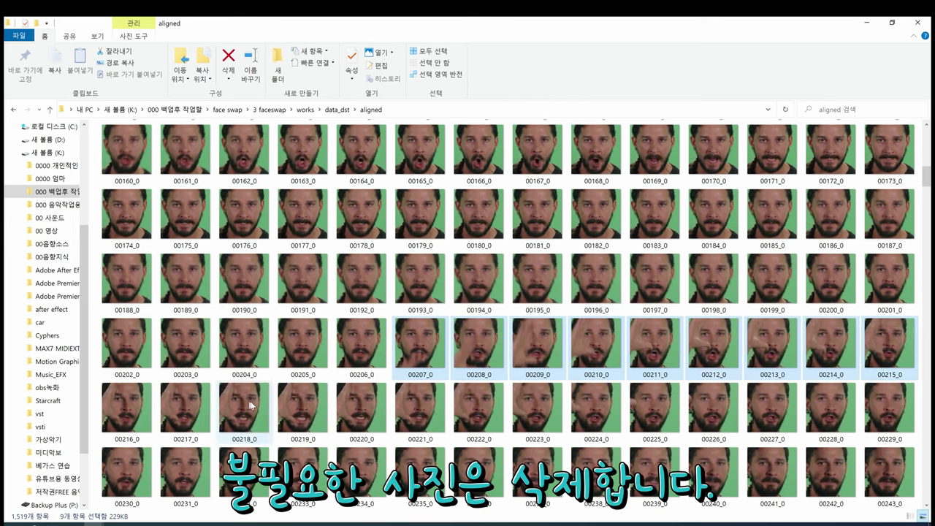
key(Delete)
Delete the next run of unneeded face images, 00216_0 through 00224_0, from the aligned folder
click(420, 346)
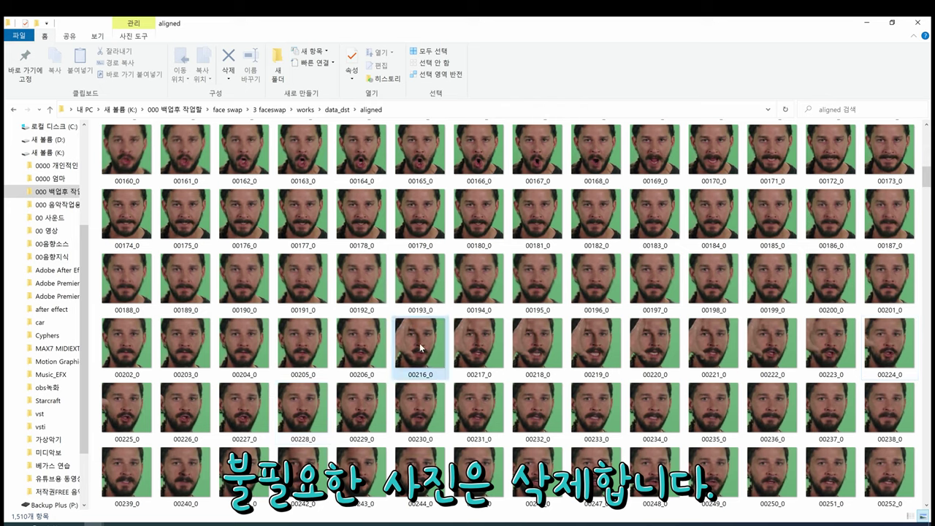
shift+click(788, 345)
shift+click(890, 345)
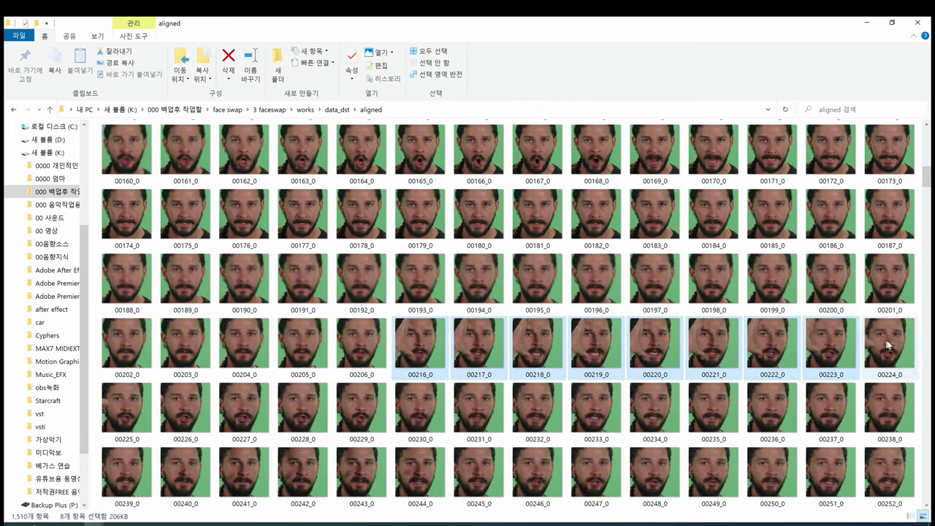
key(Delete)
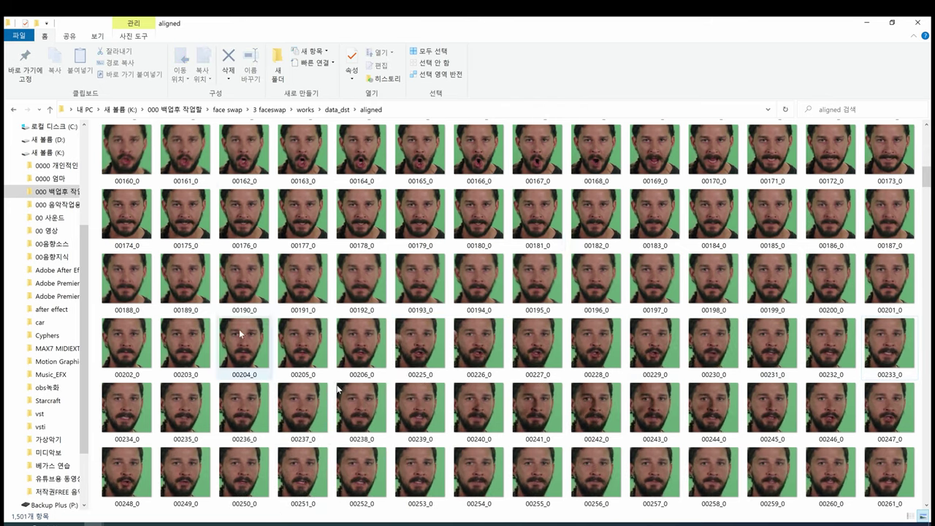
Go back to data_dst, then show Faceswap's Train settings and point out the Input A and Input B fields
key(BackSpace)
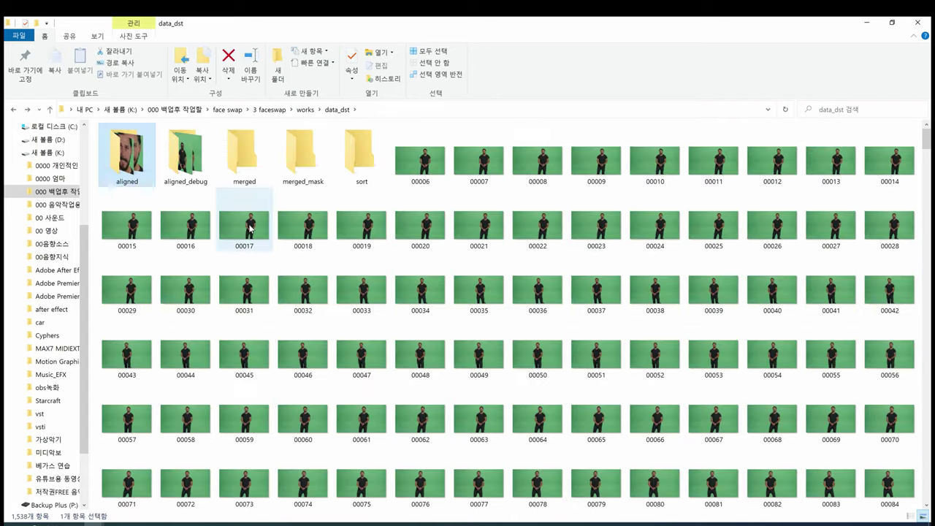
key(alt+Tab)
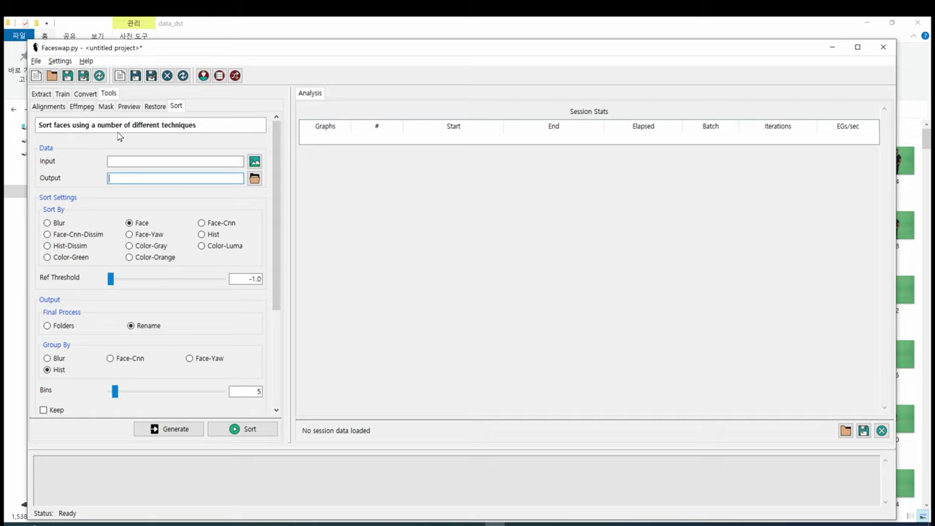
click(62, 94)
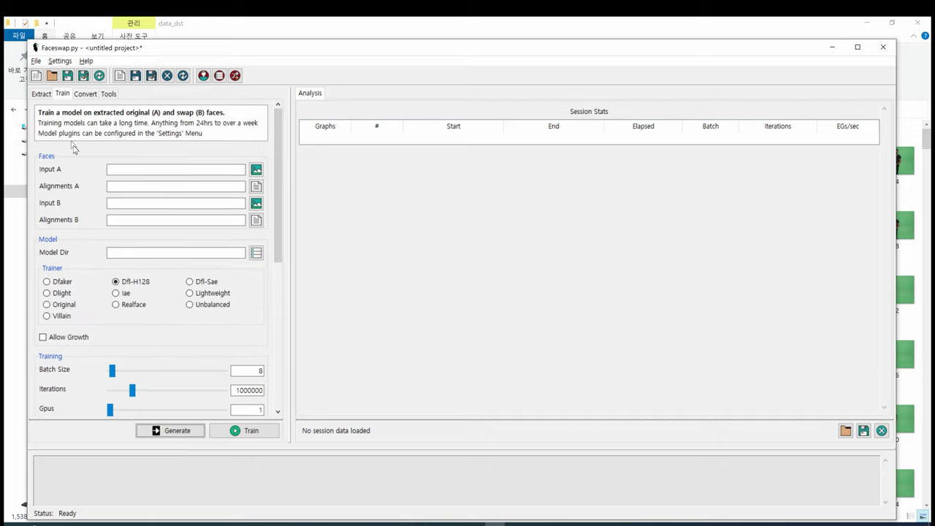
click(113, 169)
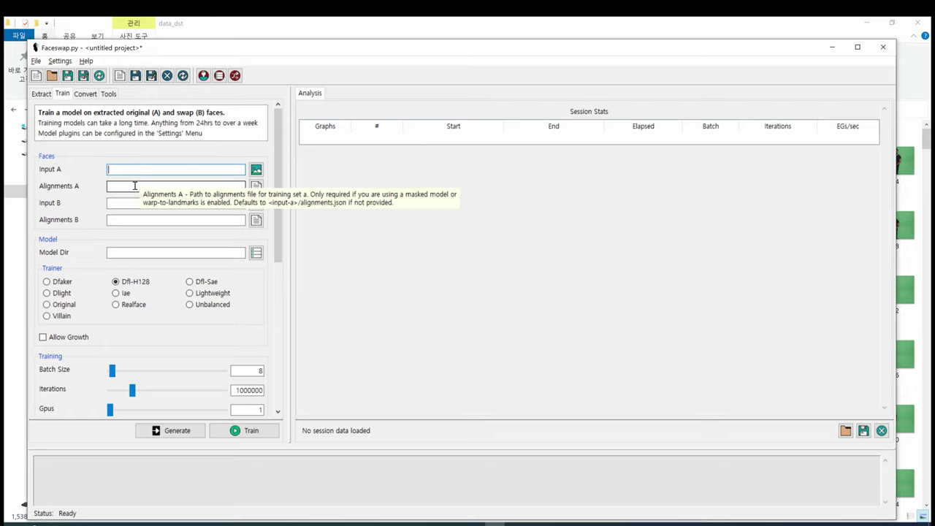
click(149, 204)
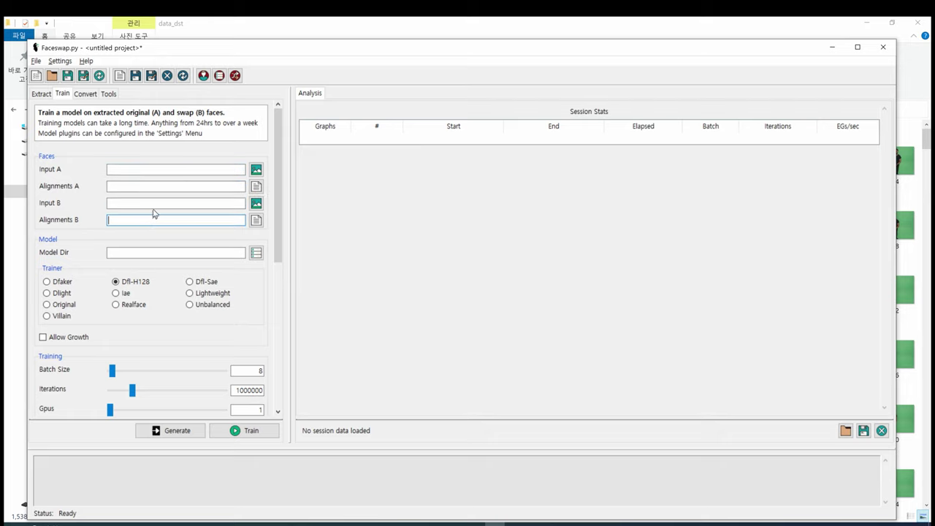
click(156, 169)
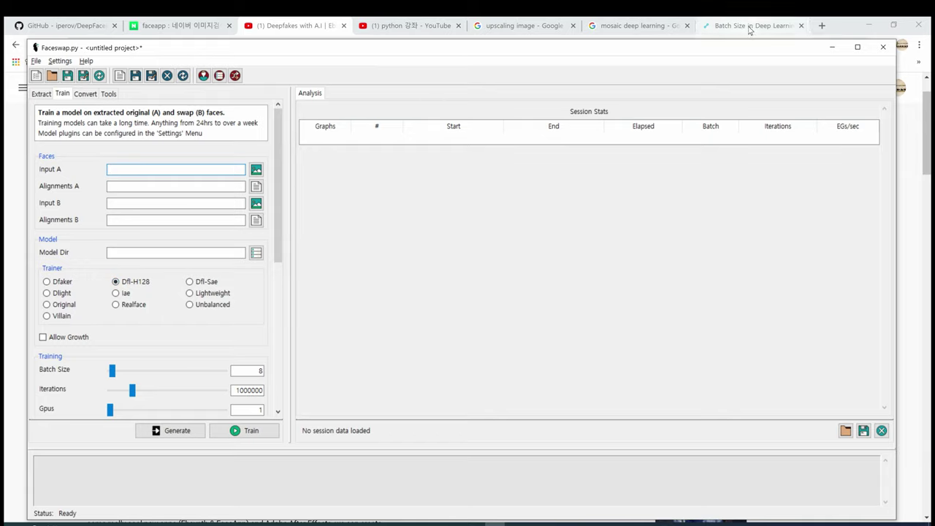
Point out Faceswap's Batch Size and highlight the blog article's passage recommending a batch size of about 8 in the browser
click(260, 371)
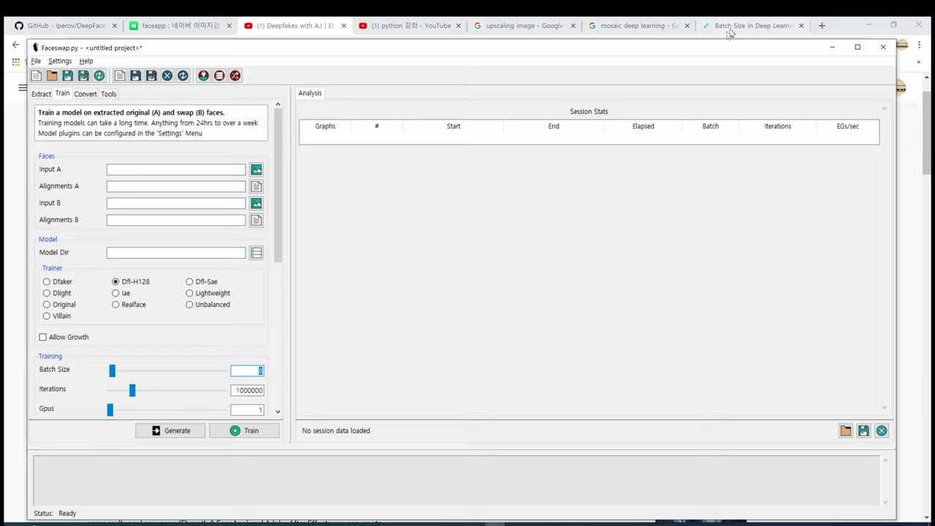
click(783, 26)
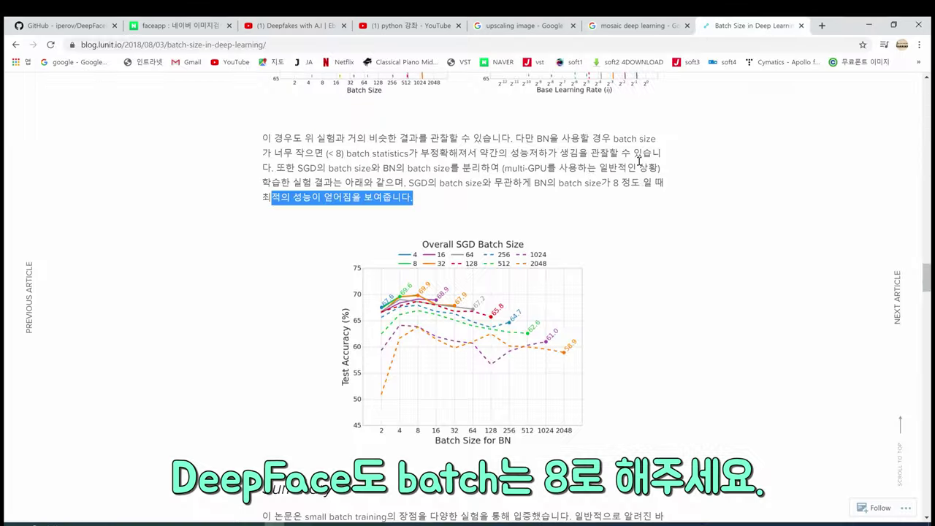
click(622, 182)
drag(533, 183, 705, 197)
click(705, 197)
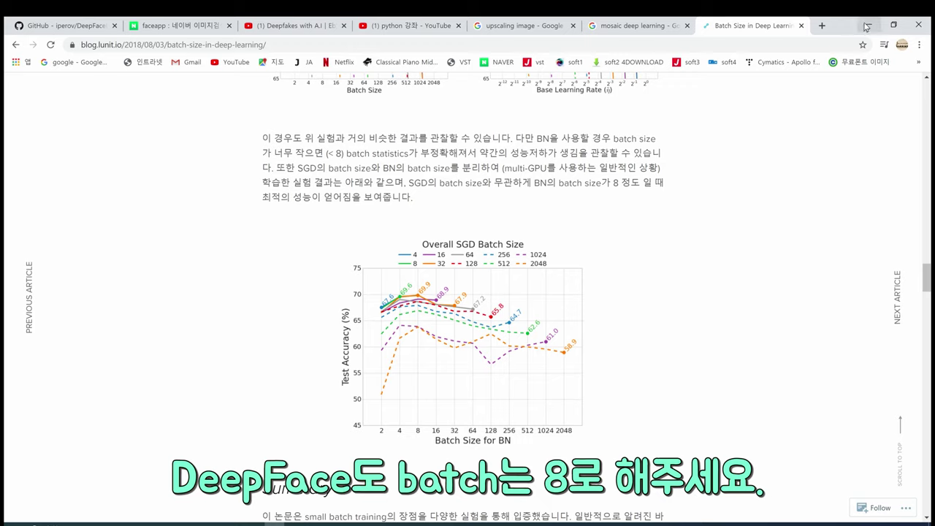
Return to Faceswap and look through the remaining Train options, from Training and Vram Savings to Global Options
key(alt+Tab)
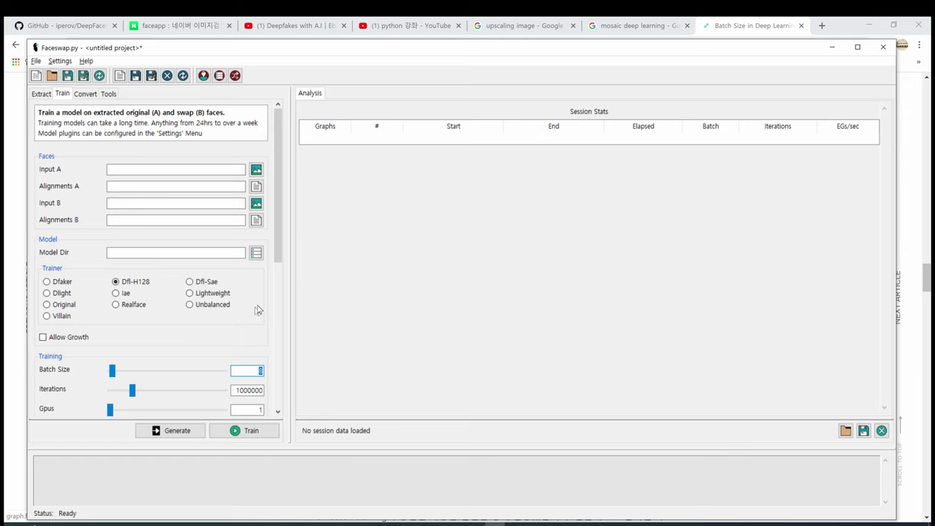
scroll(282, 245, down, 10)
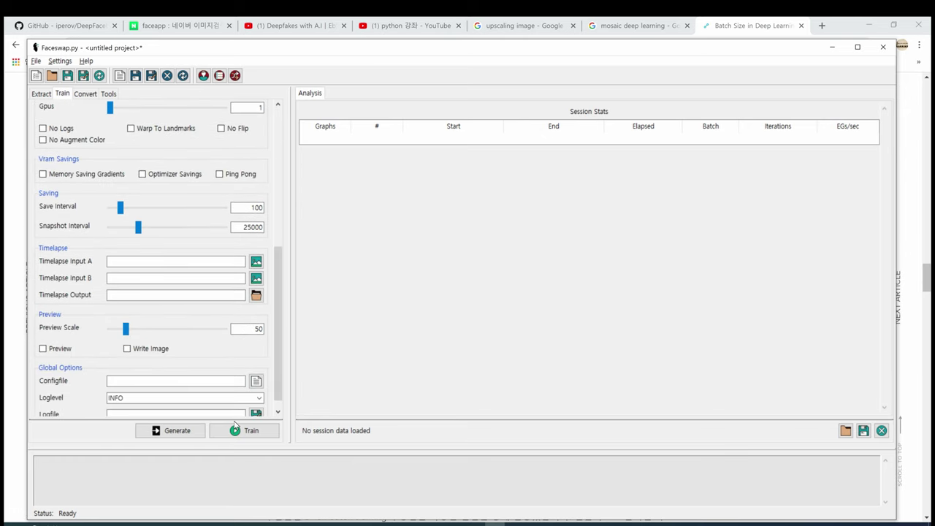
drag(278, 350, 278, 212)
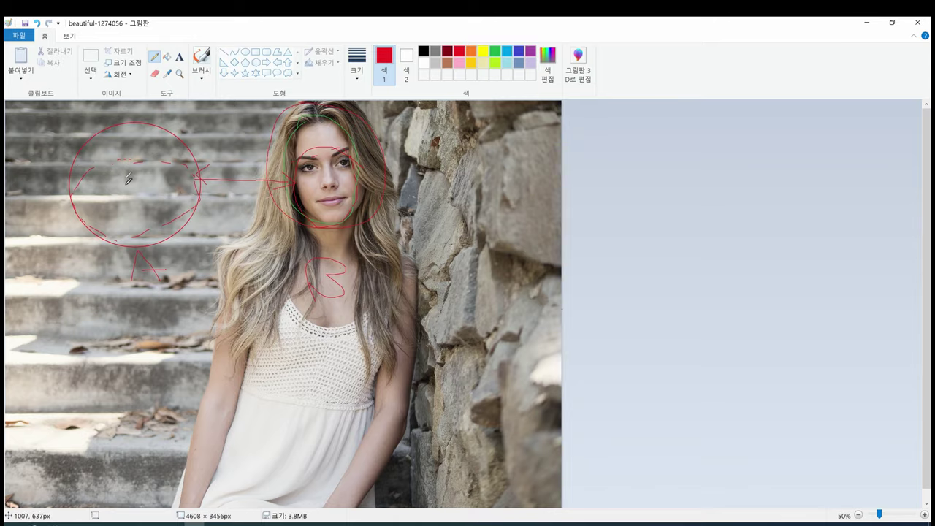
Switch to the Paint image, trace a face outline inside circle A and draw a red double-headed arrow between it and face B
mouse_move(140, 239)
mouse_down()
mouse_move(92, 177)
mouse_move(166, 171)
mouse_up()
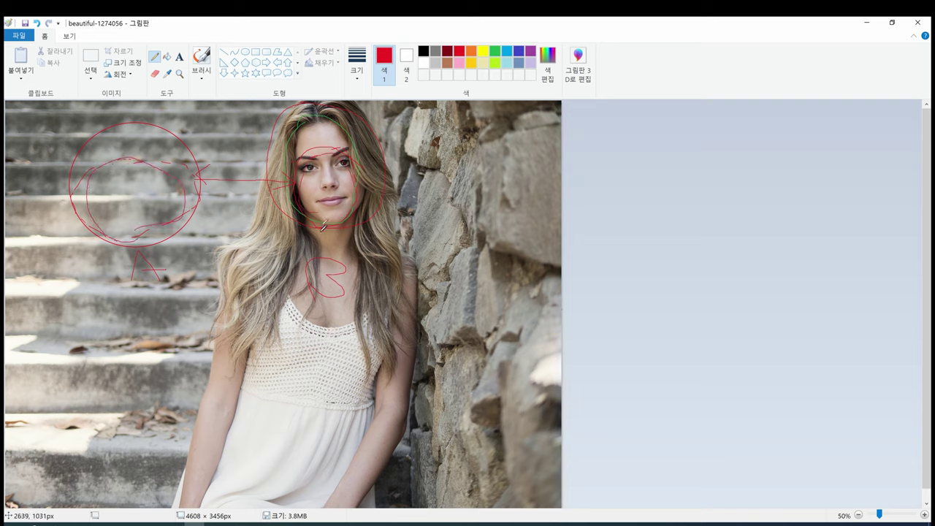
drag(183, 182, 270, 185)
drag(184, 183, 199, 193)
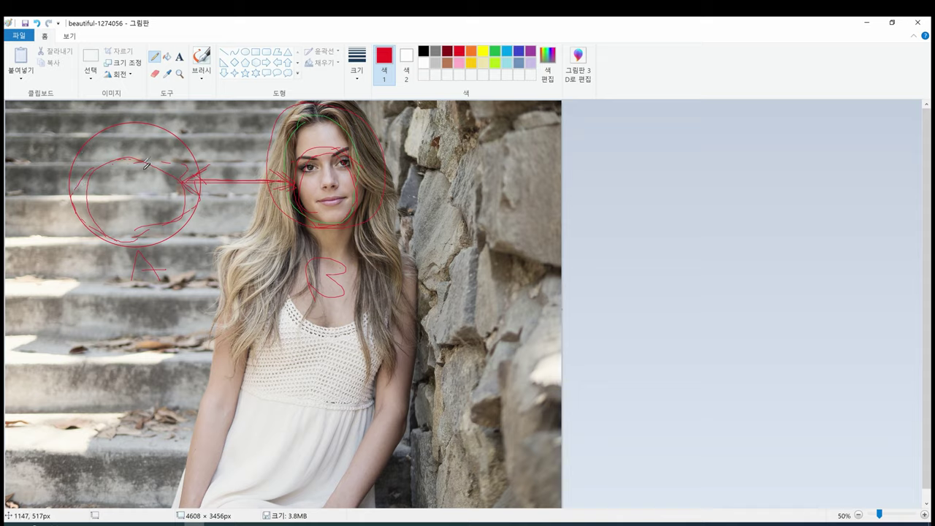
Return to Faceswap, point out the Input A, Input B and Model Dir fields, and bring up the works folder in File Explorer
key(alt+Tab)
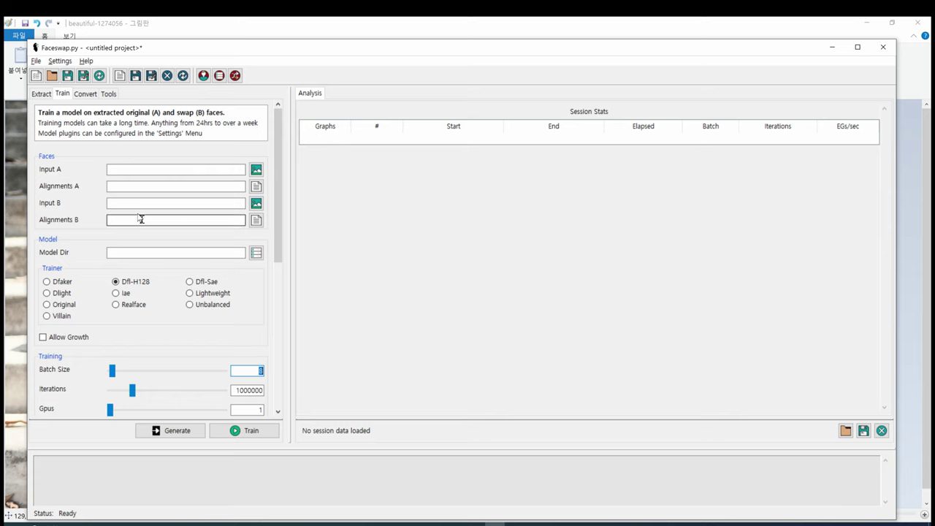
click(143, 168)
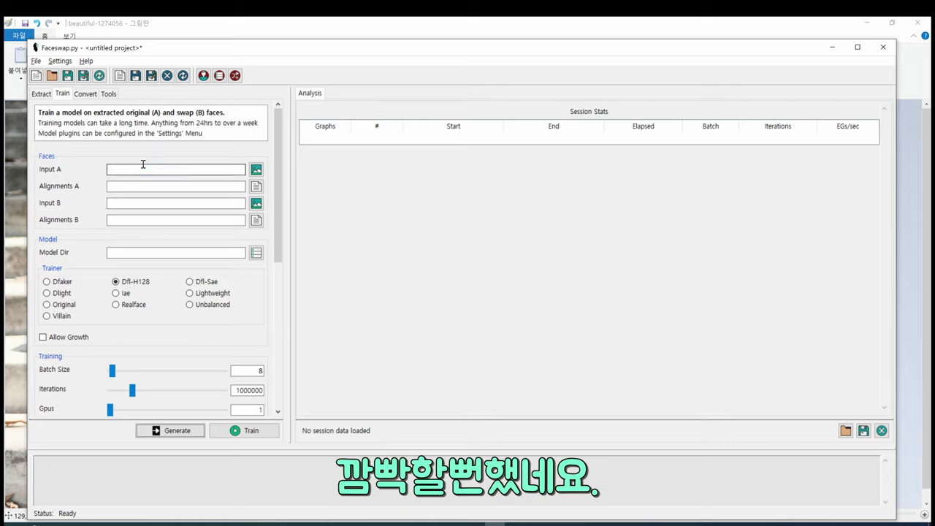
click(131, 200)
click(130, 249)
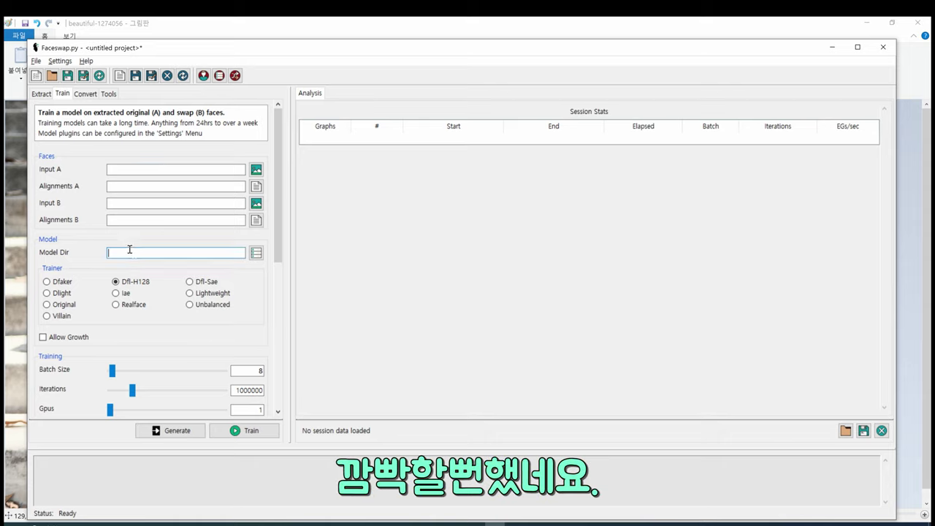
click(131, 202)
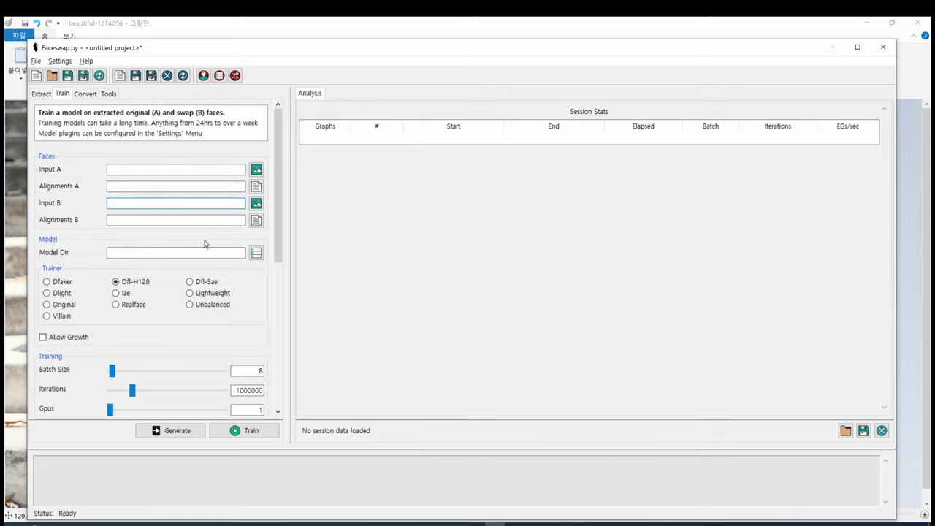
key(alt)
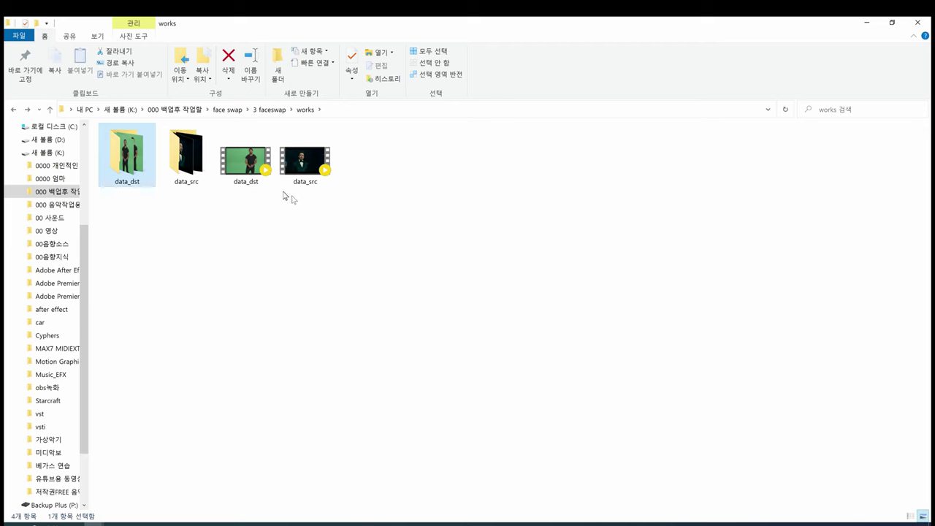
Create a new folder named model in the works folder
right_click(219, 221)
click(281, 230)
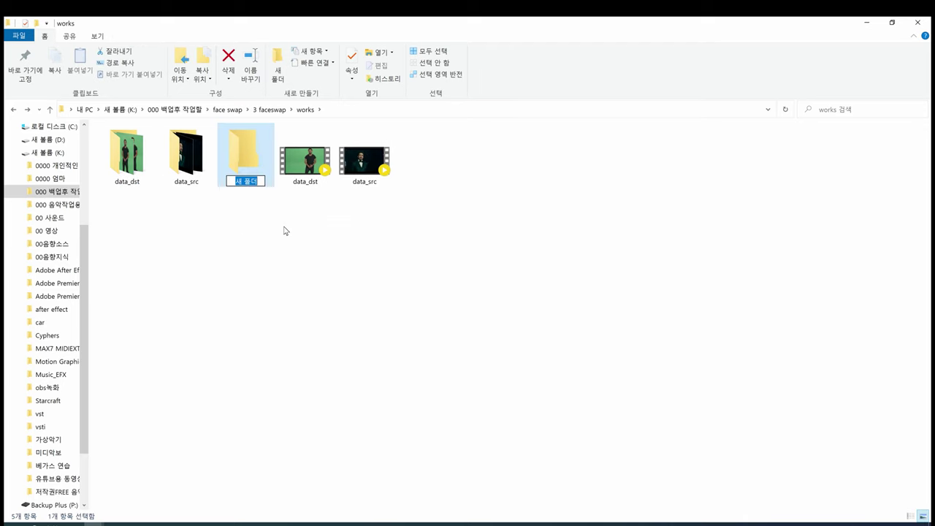
text(model)
click(262, 182)
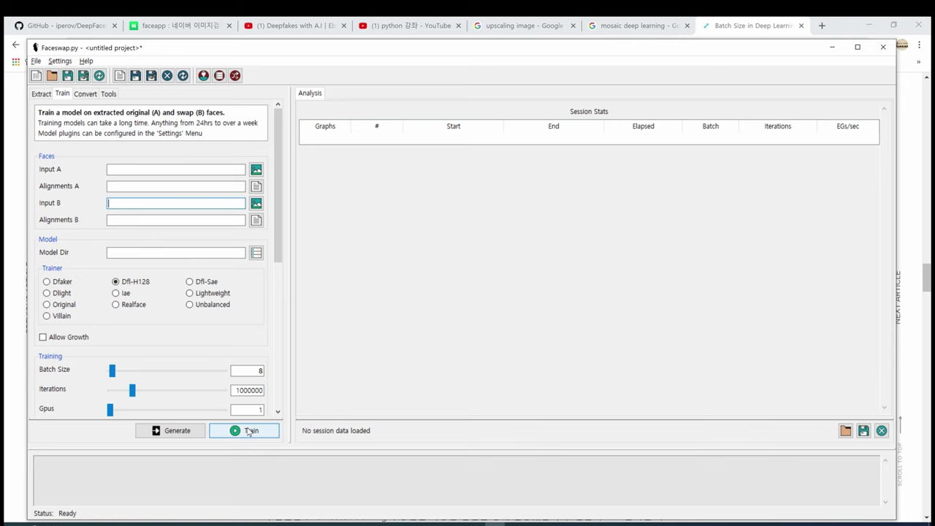
Return to Faceswap, point out the Convert settings' Output Dir and Model Dir fields, look through the remaining options, and minimize the window
click(86, 95)
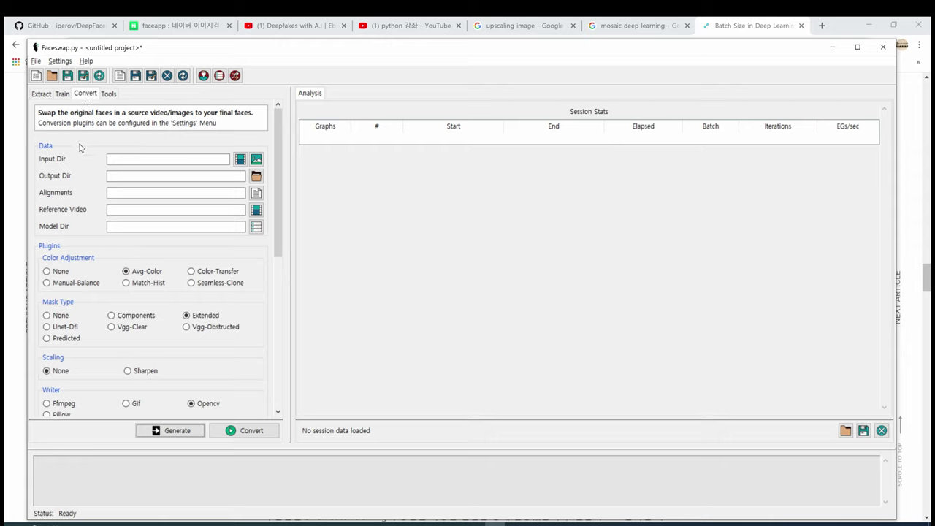
click(139, 175)
click(136, 227)
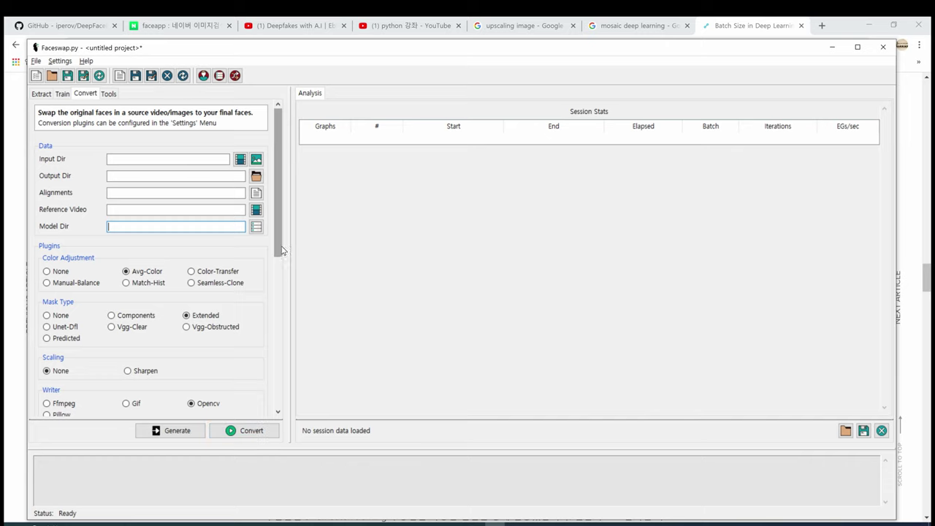
drag(278, 241, 282, 386)
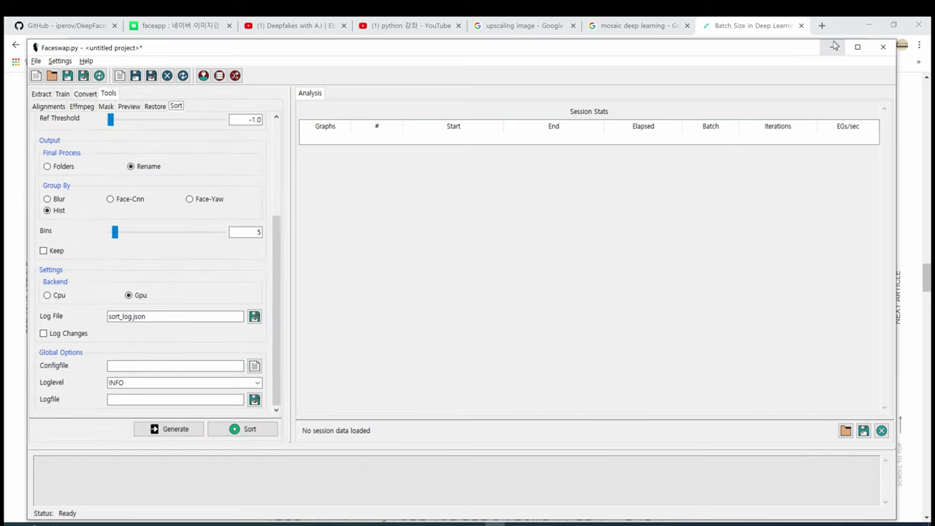
click(833, 46)
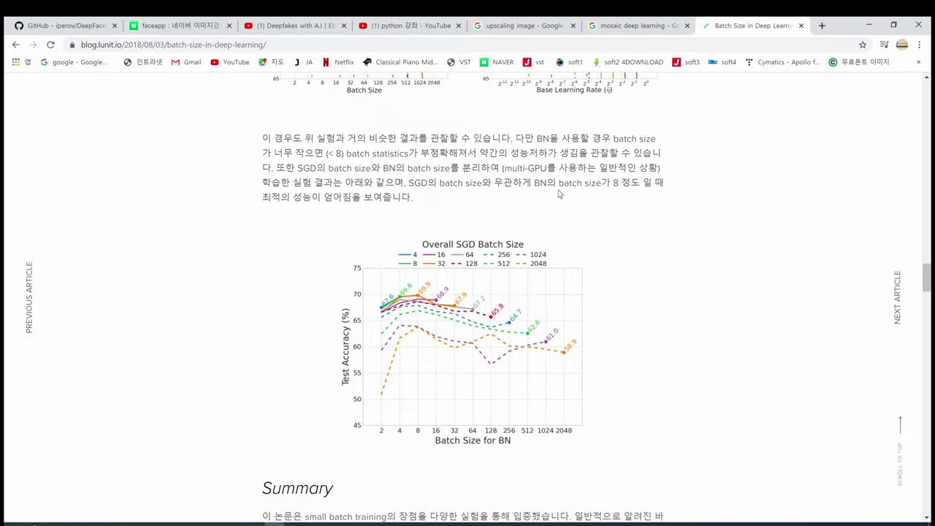